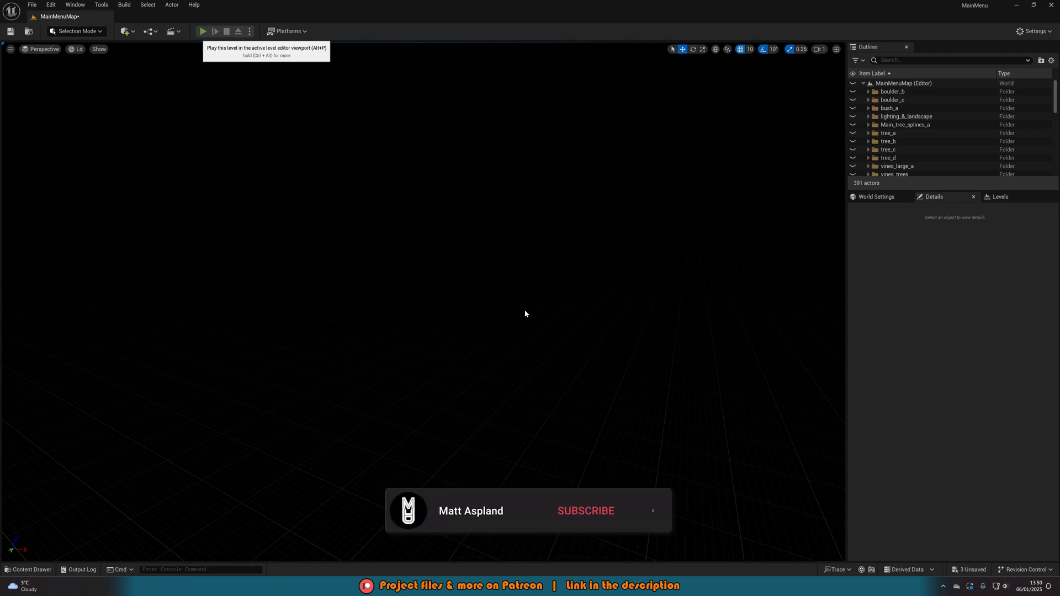
Preview the main menu by running the level twice, stopping play after each run.
key(alt+p)
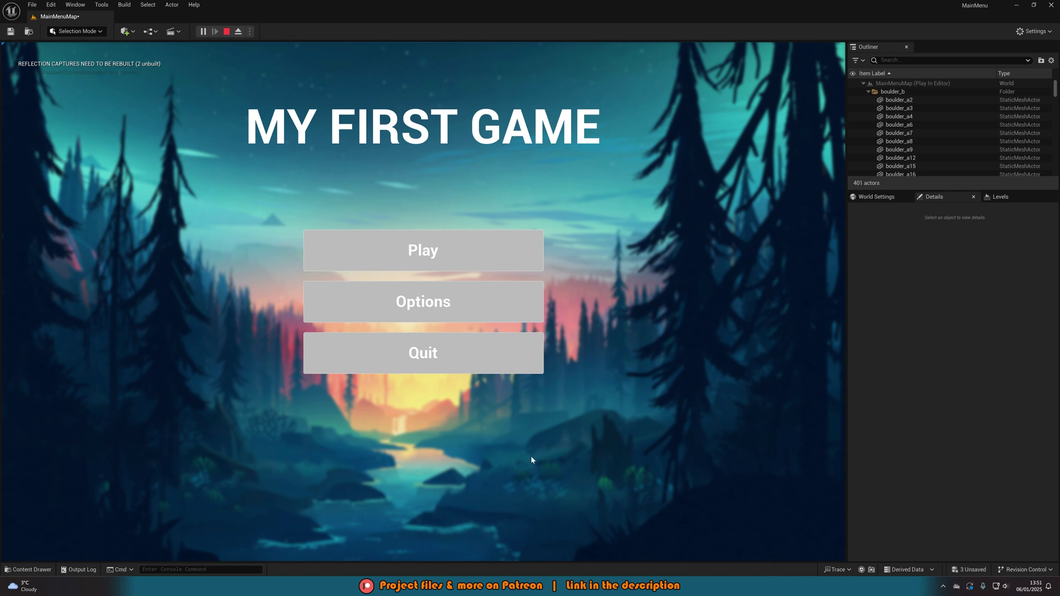
click(226, 32)
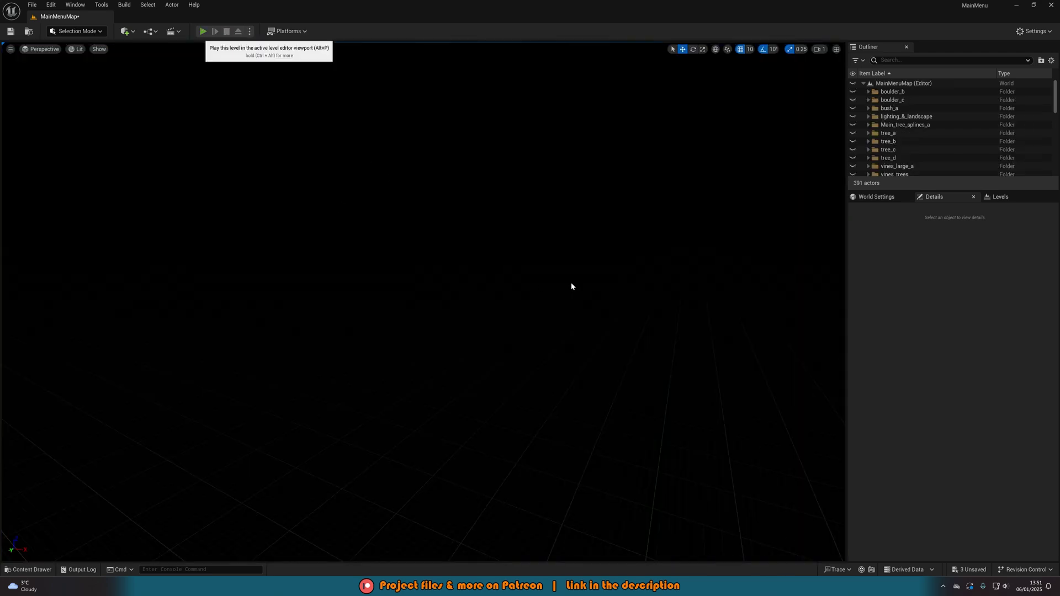
key(alt+p)
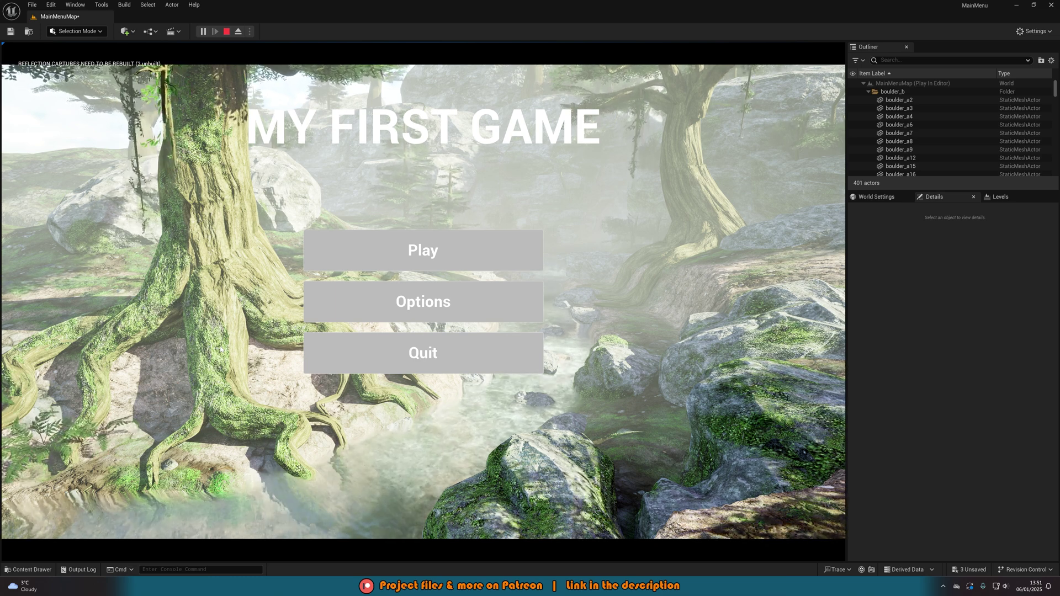
click(227, 32)
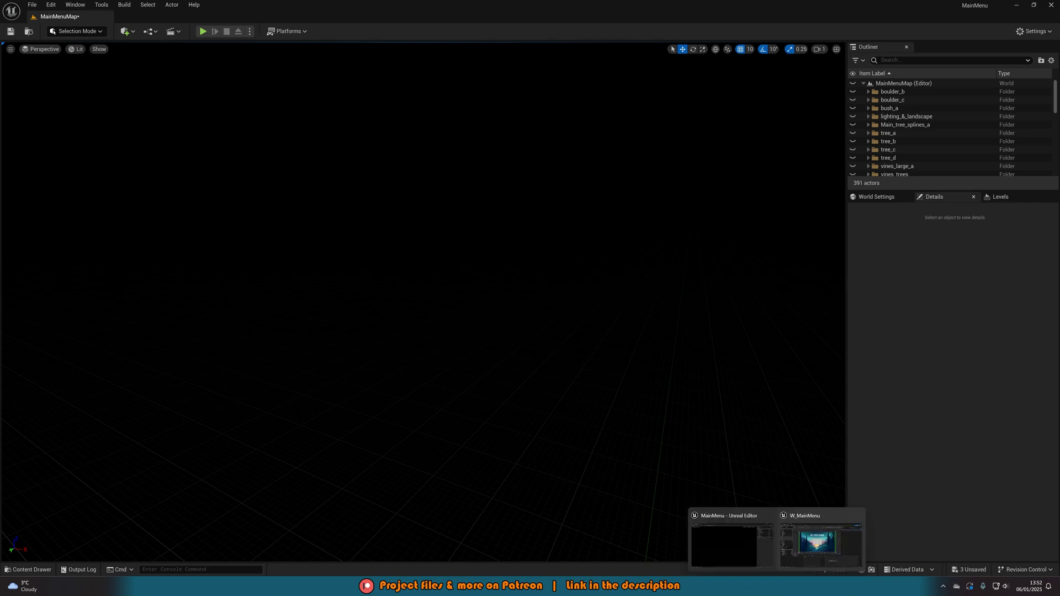
Switch to the W_MainMenu widget editor, clear the property search filter and deselect the Background Blur.
click(817, 548)
key(Down)
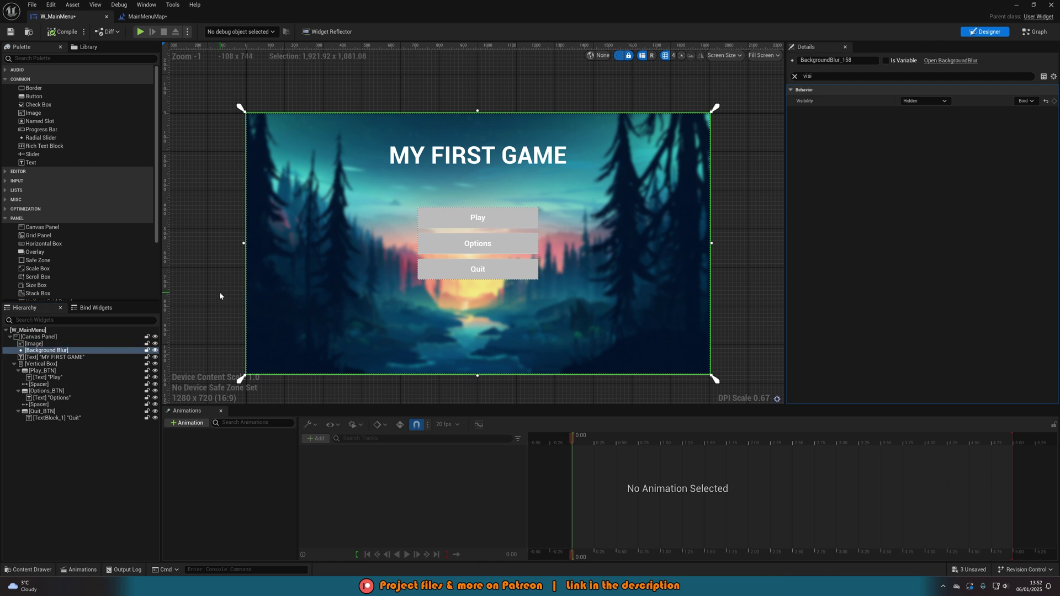
right_drag(220, 292, 196, 280)
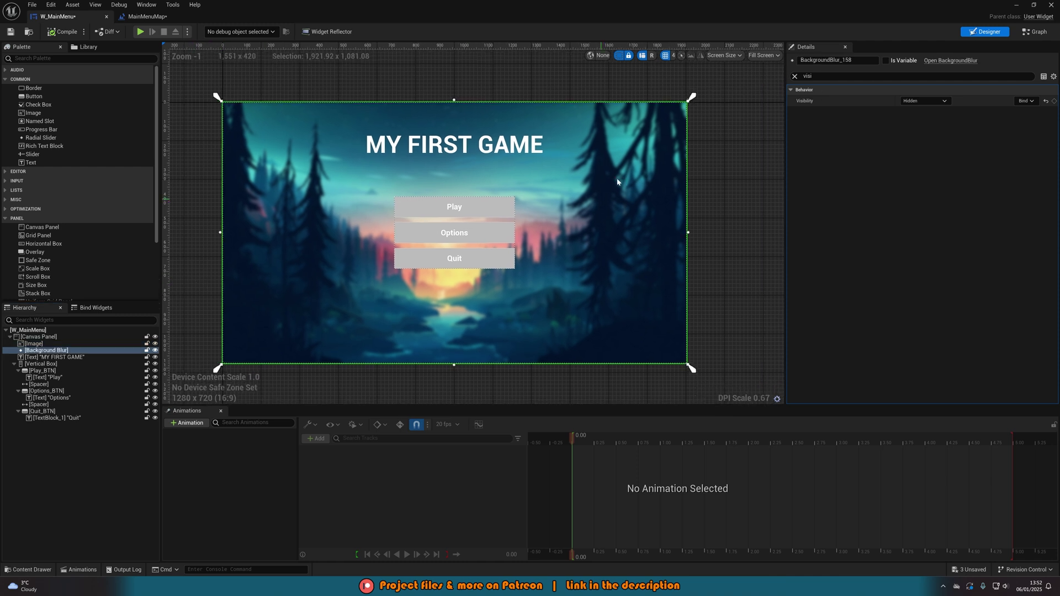
click(794, 77)
click(200, 210)
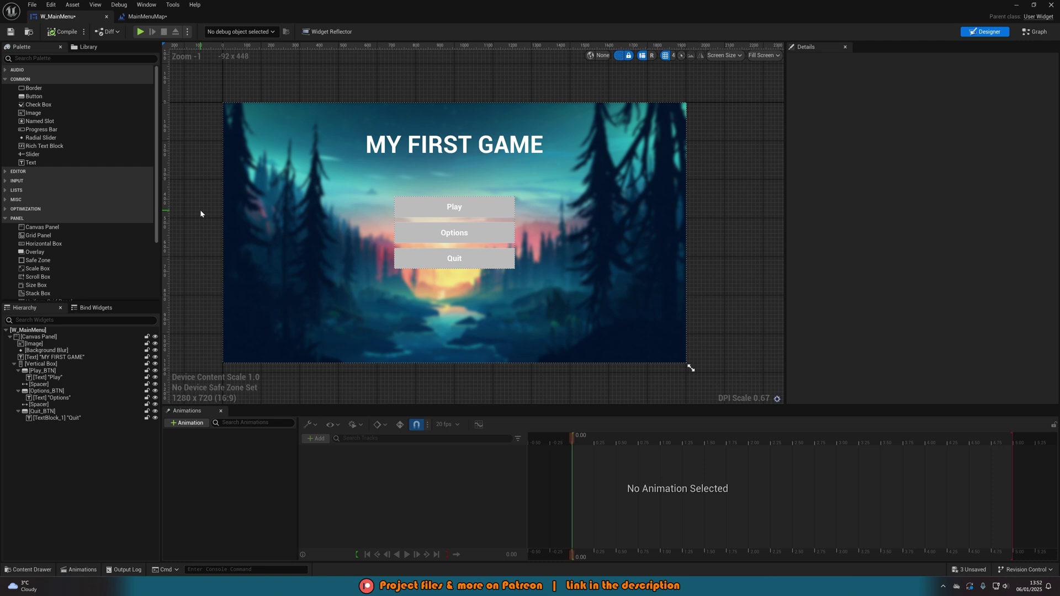
right_drag(210, 237, 223, 248)
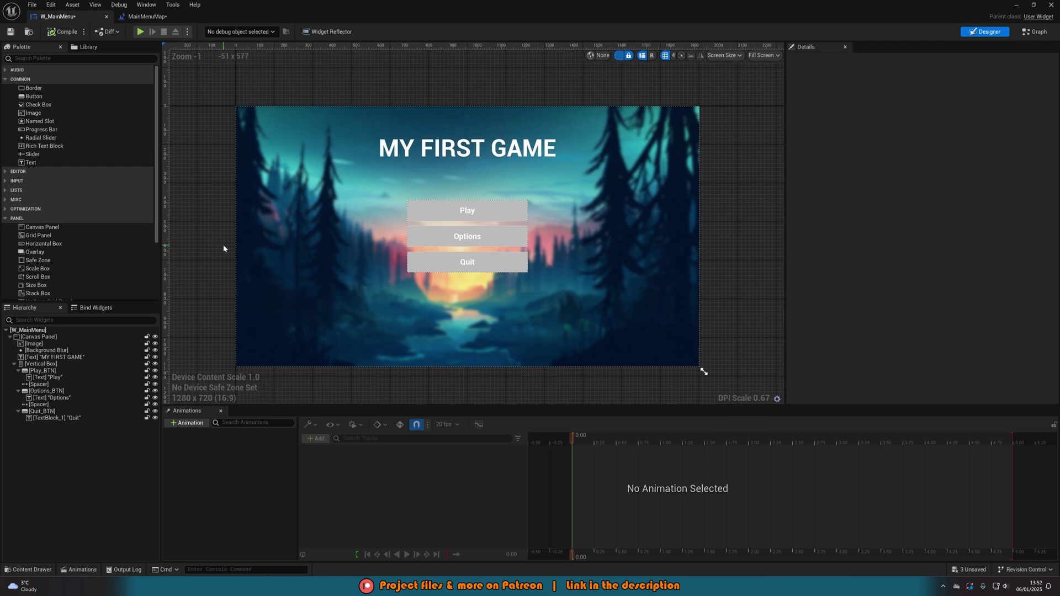
Create a User Widget blueprint named W_MainMenuNEW in the Content/UI folder and open it.
key(ctrl+space)
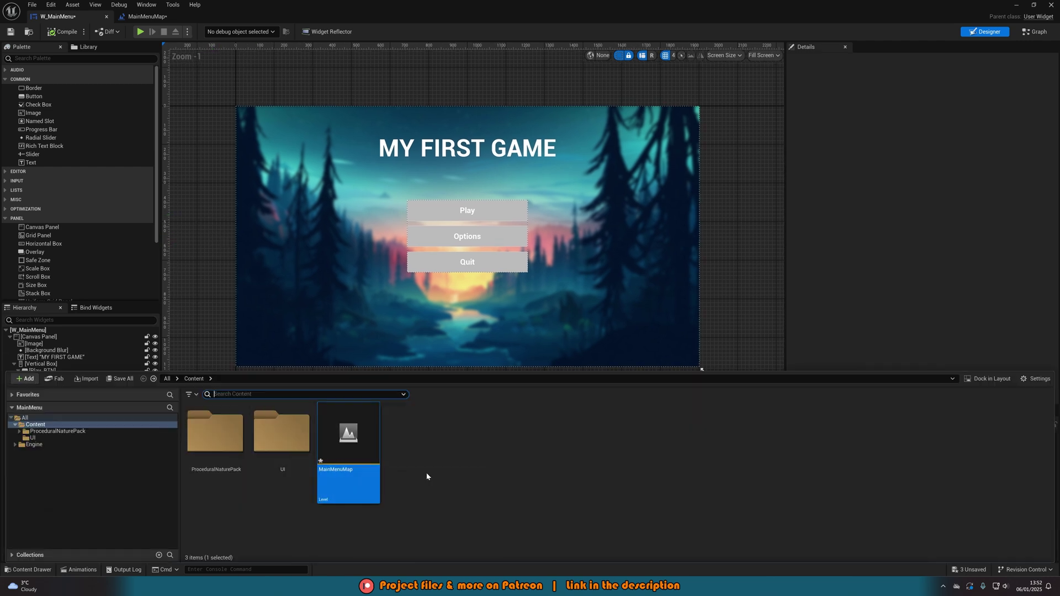
double_click(298, 452)
right_click(371, 474)
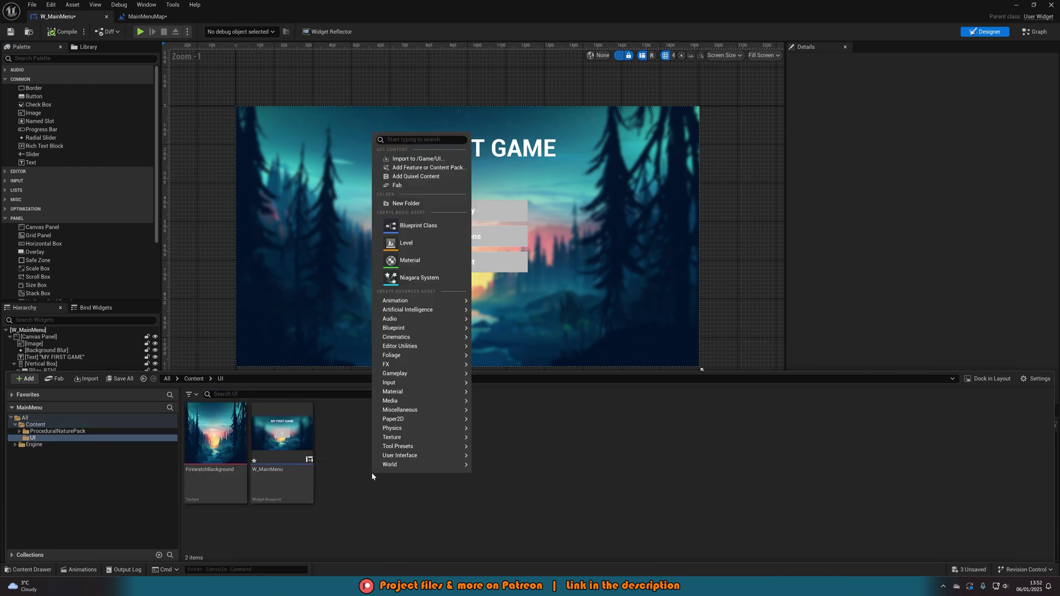
mouse_move(422, 459)
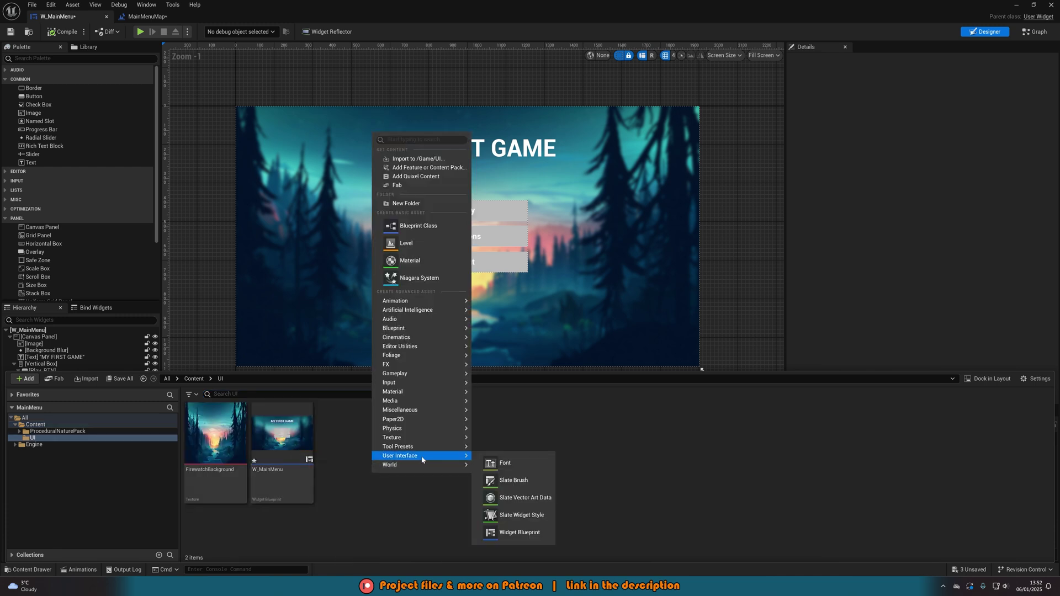
click(518, 532)
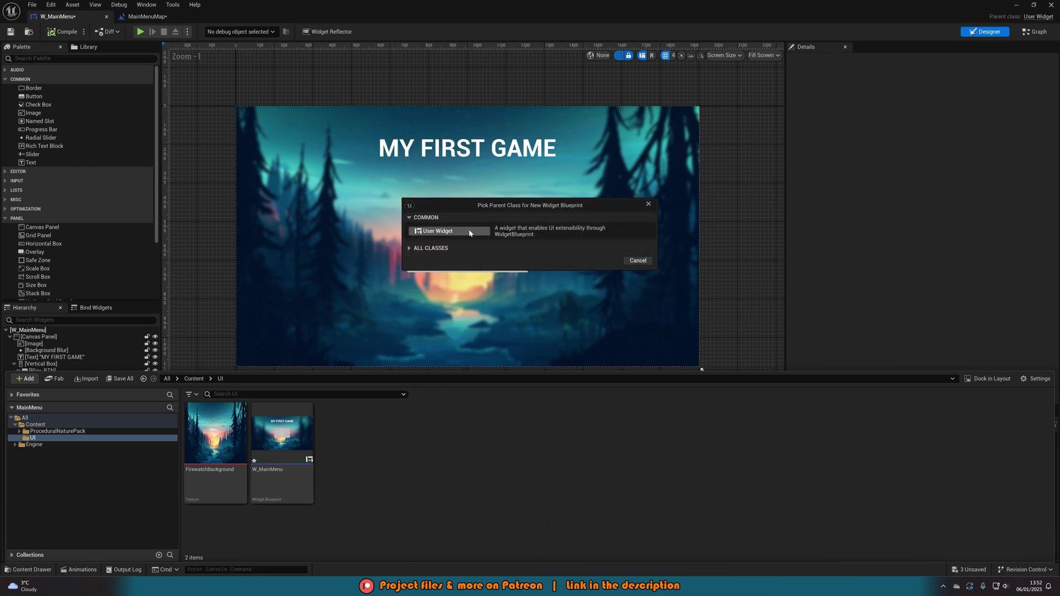
click(441, 230)
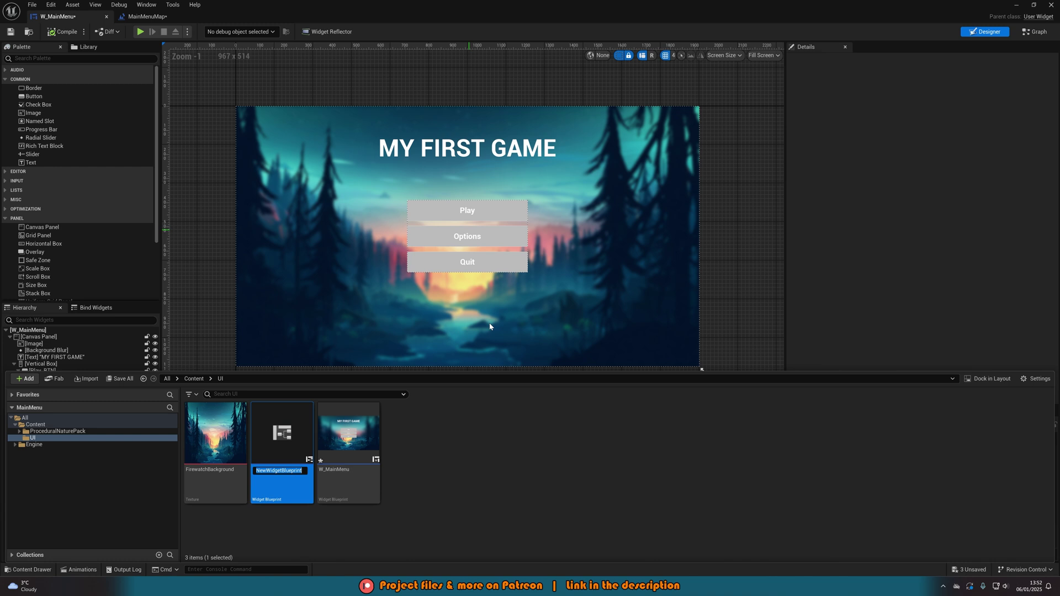
text(W_MainMenu)
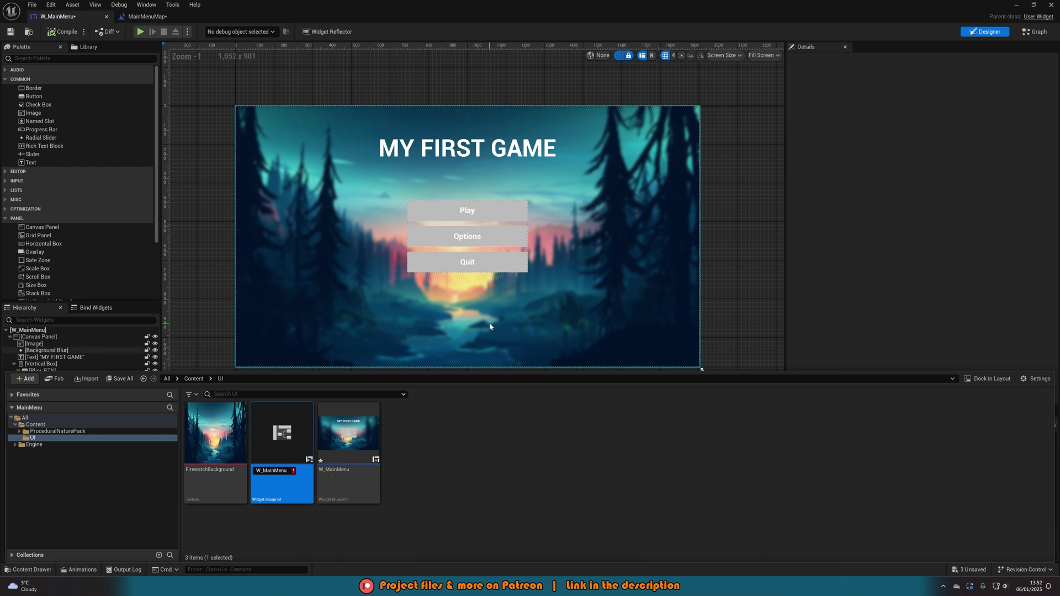
text(NEW)
key(Return)
key(Return)
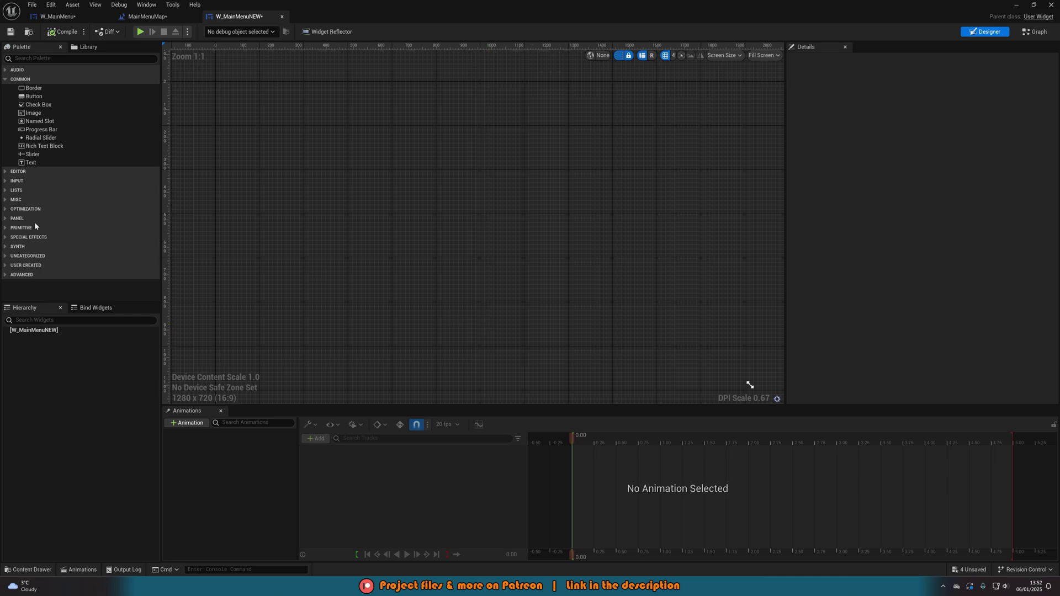
Add a Canvas Panel as the widget's root and nest a Vertical Box inside it.
click(12, 219)
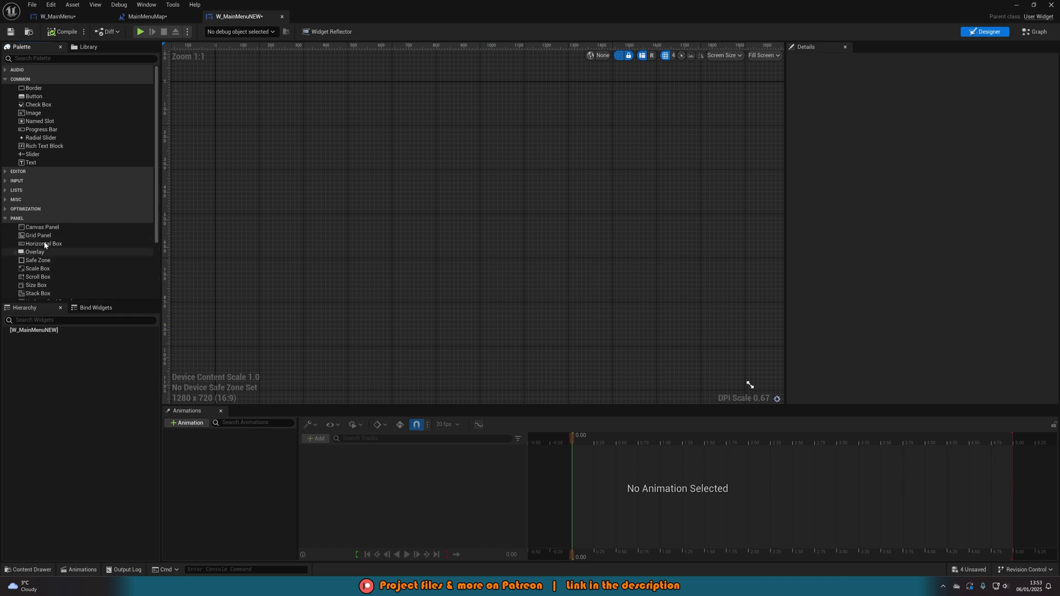
drag(39, 226, 41, 330)
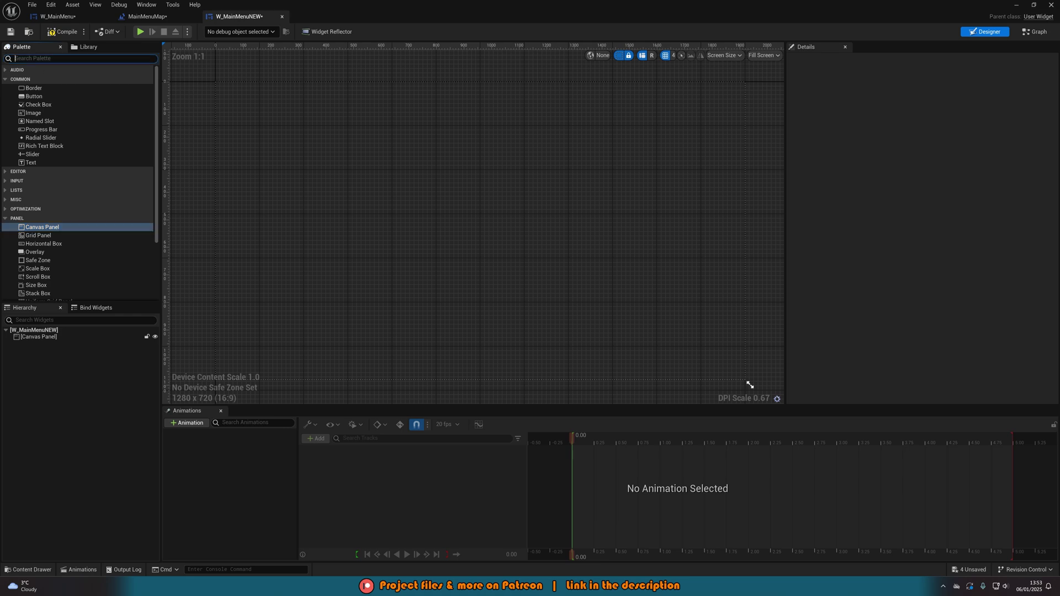
text(ver)
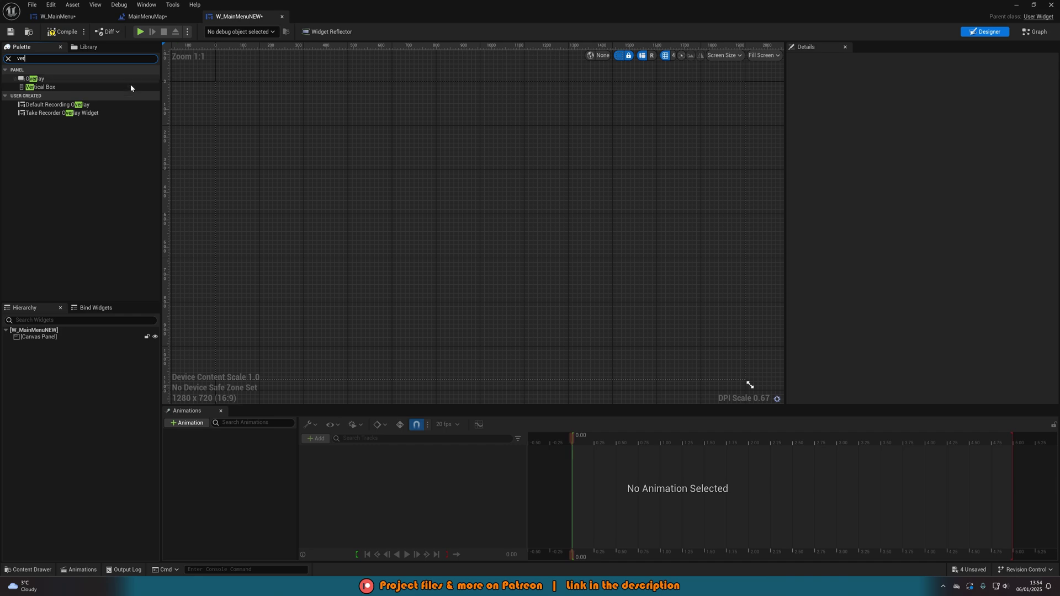
drag(130, 87, 65, 338)
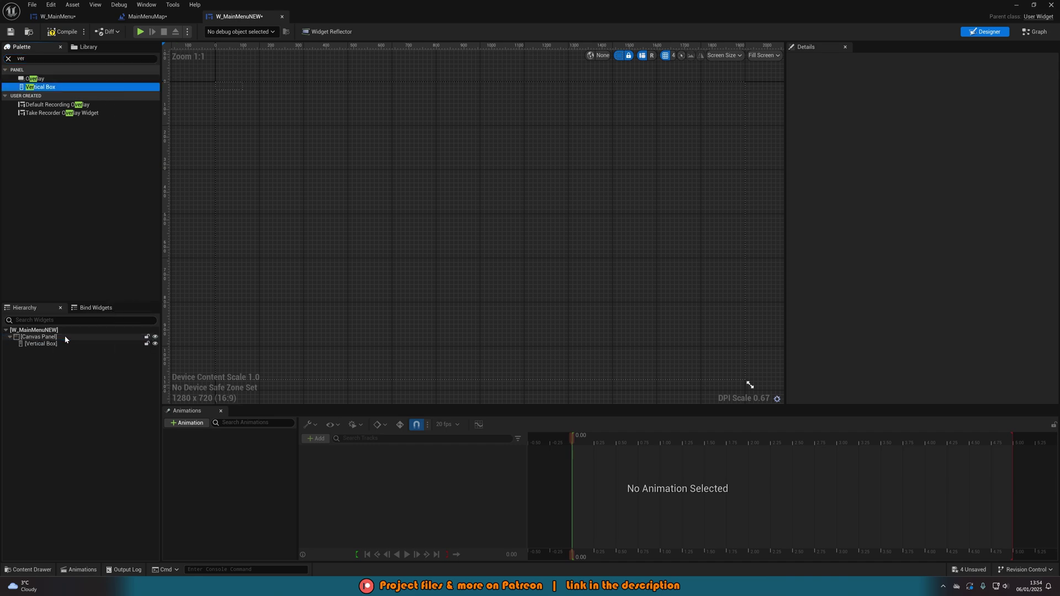
Add a Button inside the Vertical Box and nest a Text widget within it.
click(8, 58)
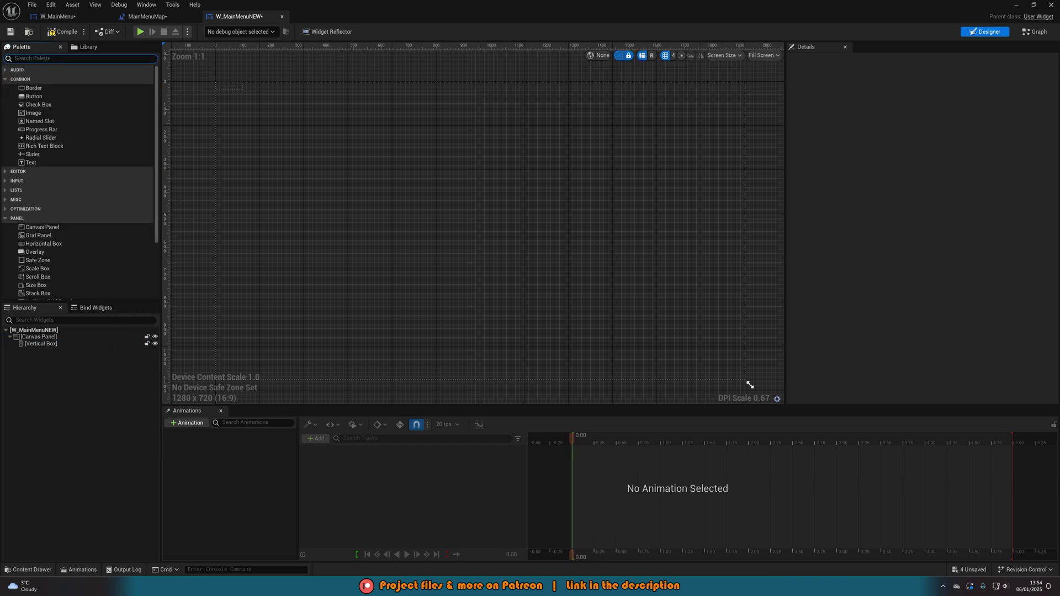
drag(34, 96, 44, 346)
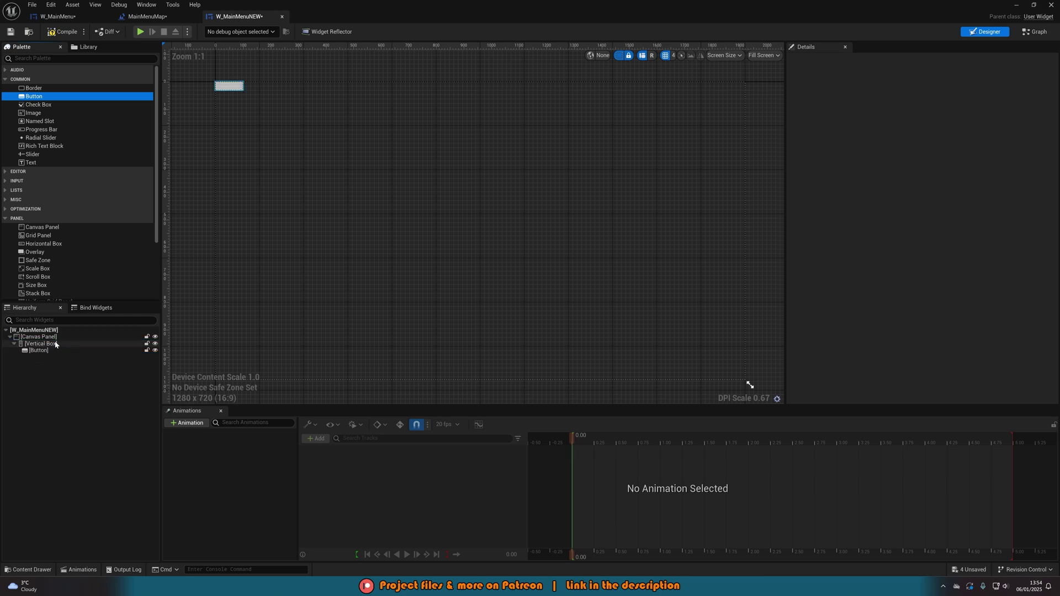
drag(55, 163, 40, 350)
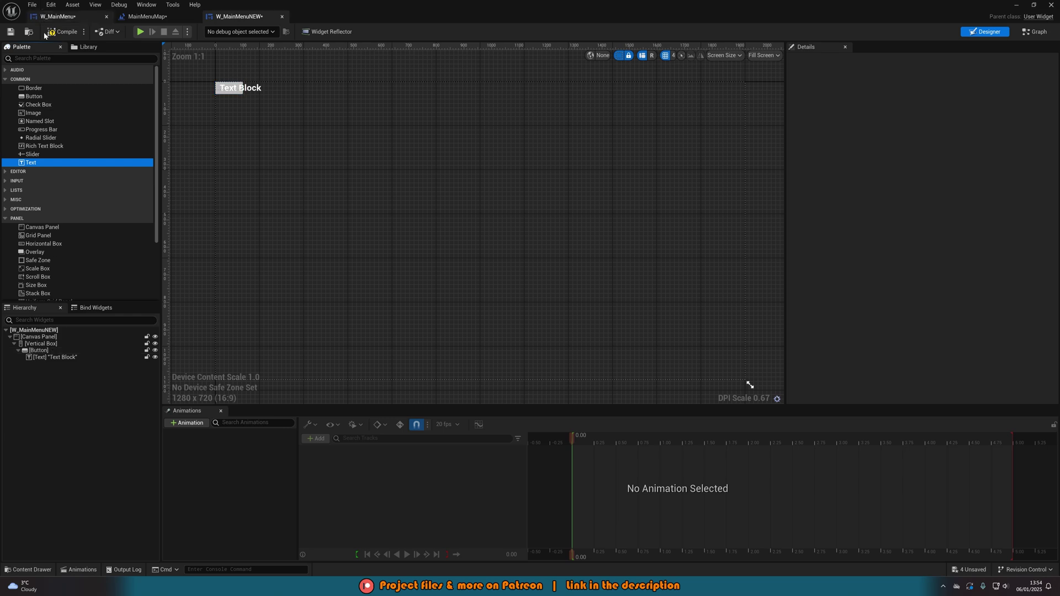
Find the Spacer widget and add it to the Vertical Box below the Button.
click(55, 58)
text(spac)
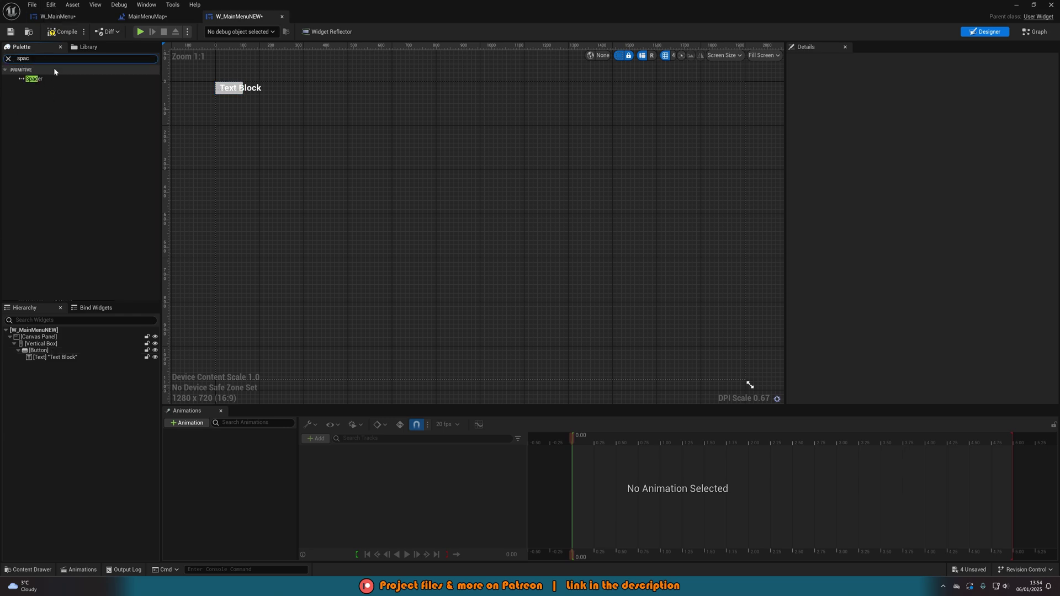
drag(54, 78, 140, 161)
drag(145, 307, 50, 358)
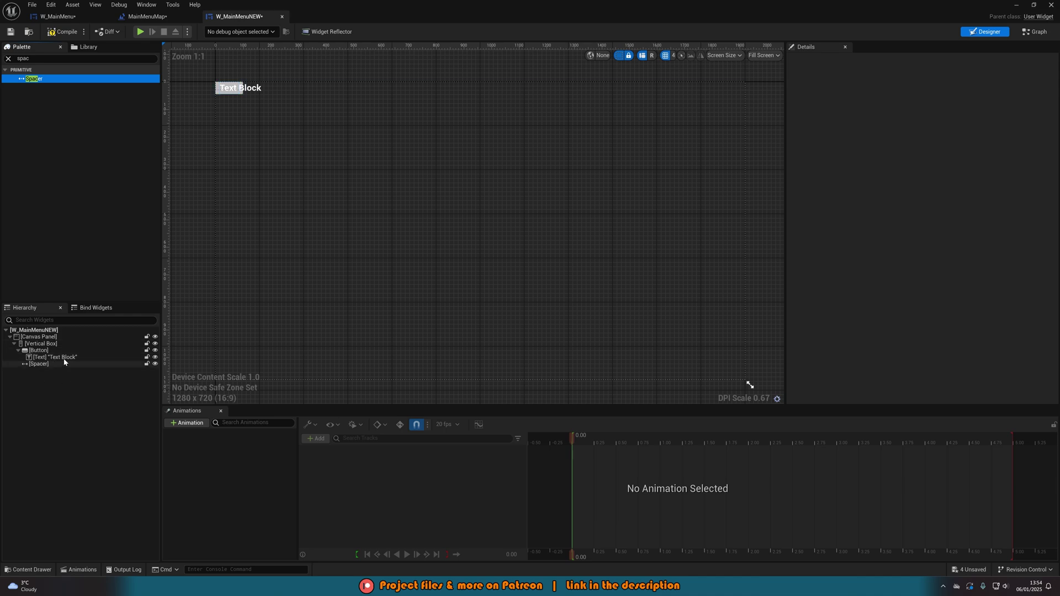
click(7, 58)
Anchor the Vertical Box to the canvas centre and set its X and Y position to 0.
click(83, 344)
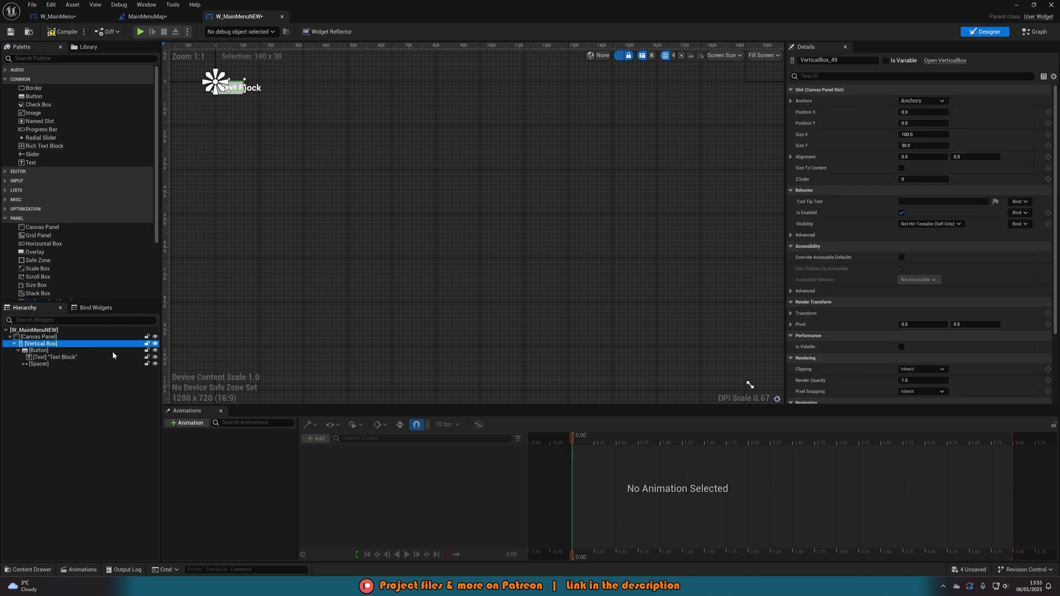
click(937, 101)
ctrl+click(941, 150)
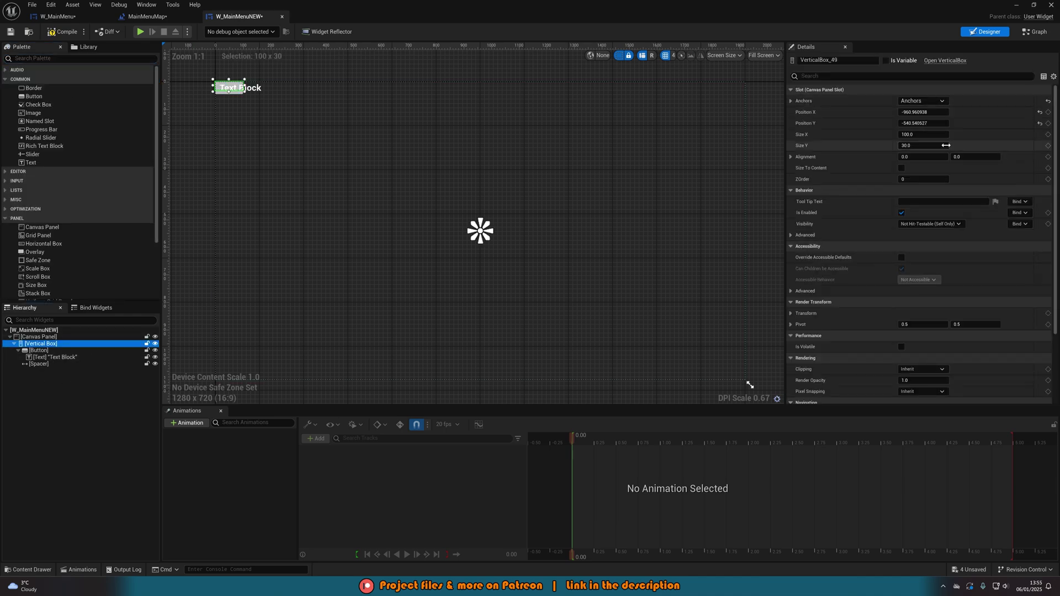
click(916, 112)
text(0)
key(Tab)
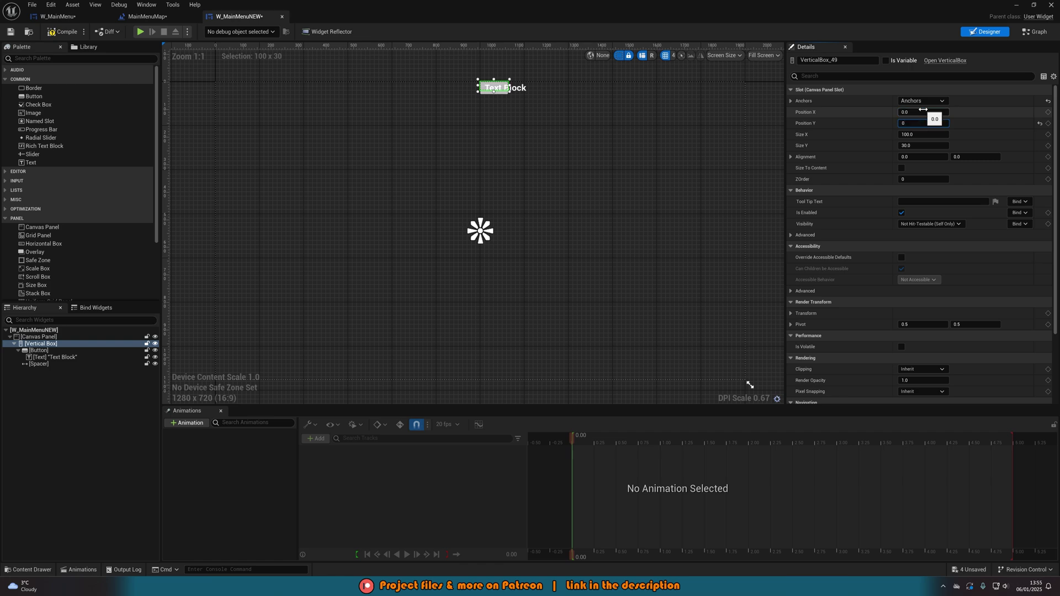
text(0)
key(Tab)
Set the Vertical Box's alignment to 0.5 on both axes.
key(Tab)
key(Tab)
text(0)
key(Tab)
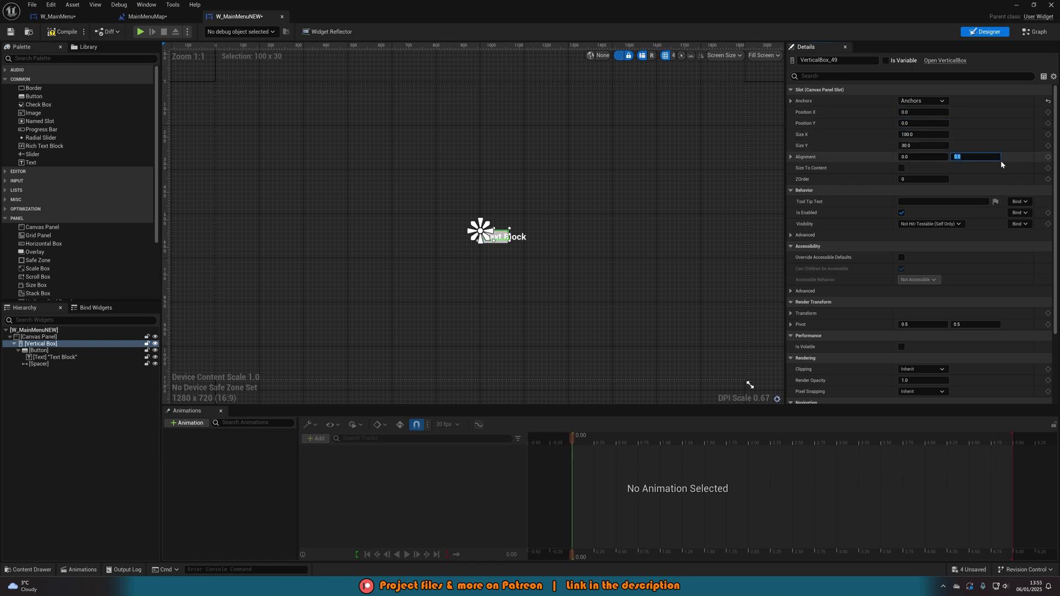
key(shift+Tab)
text(0.5)
key(Tab)
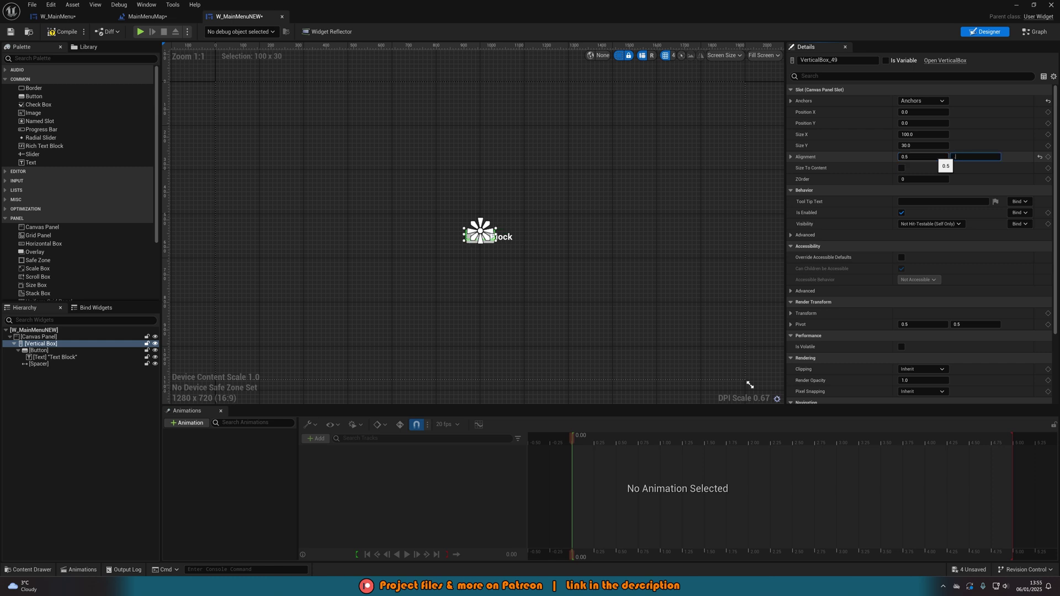
text(0.5)
key(Return)
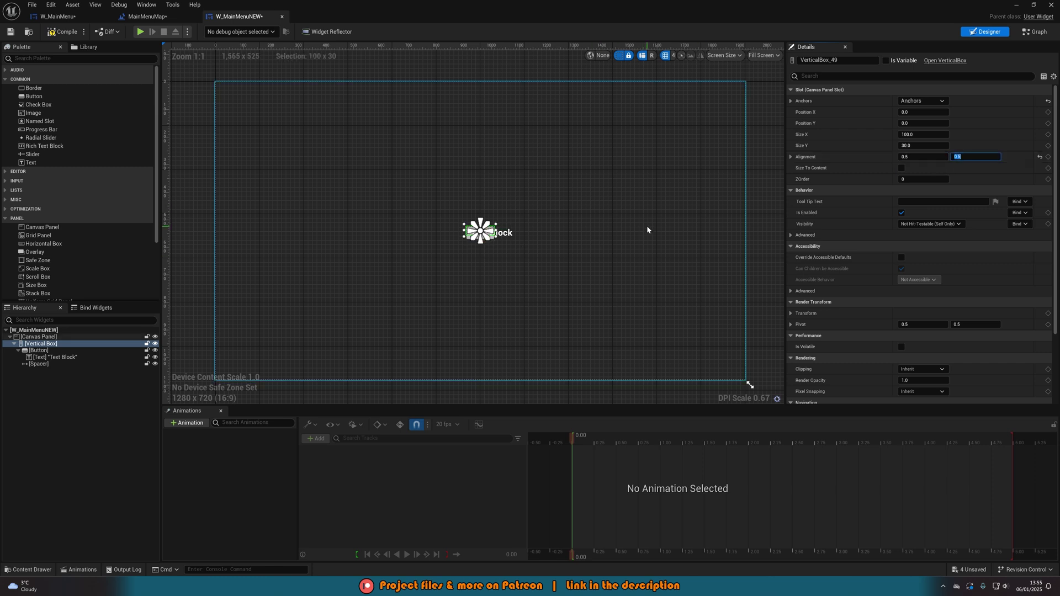
Set the Vertical Box's size to 500 in X and 300 in Y.
click(930, 135)
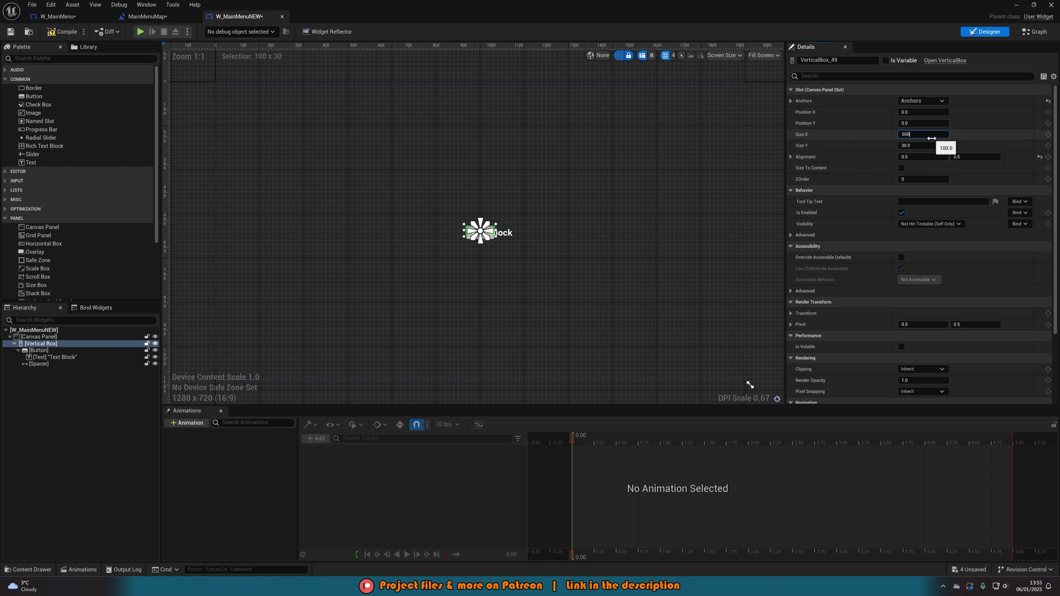
key(Tab)
text(300)
key(Return)
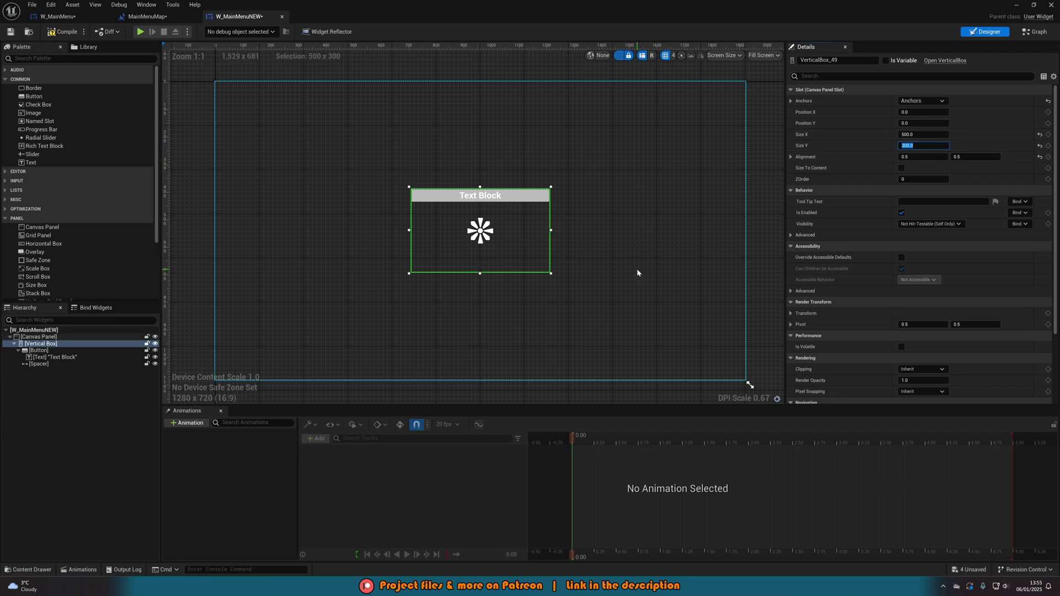
Set the Button's slot size in the Vertical Box to Fill.
click(93, 351)
click(926, 112)
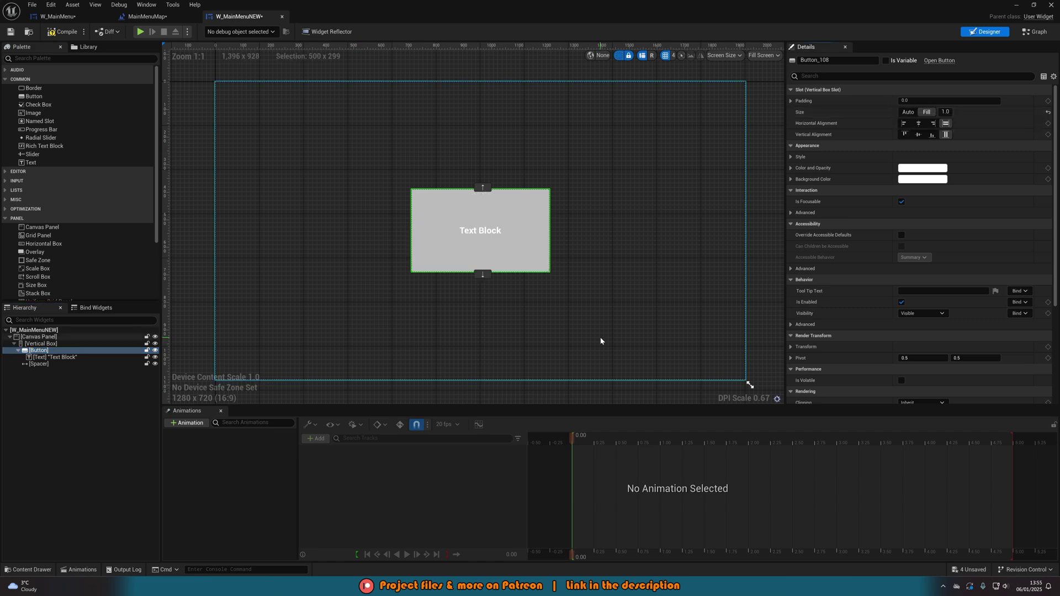
Set the text inside the button to "Play".
click(55, 357)
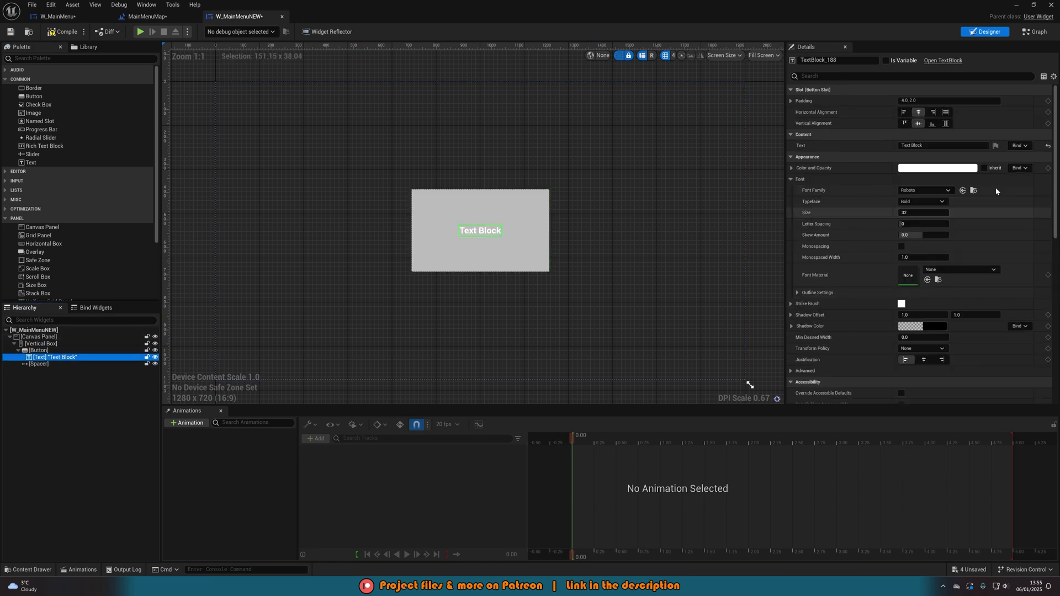
key(ctrl+a)
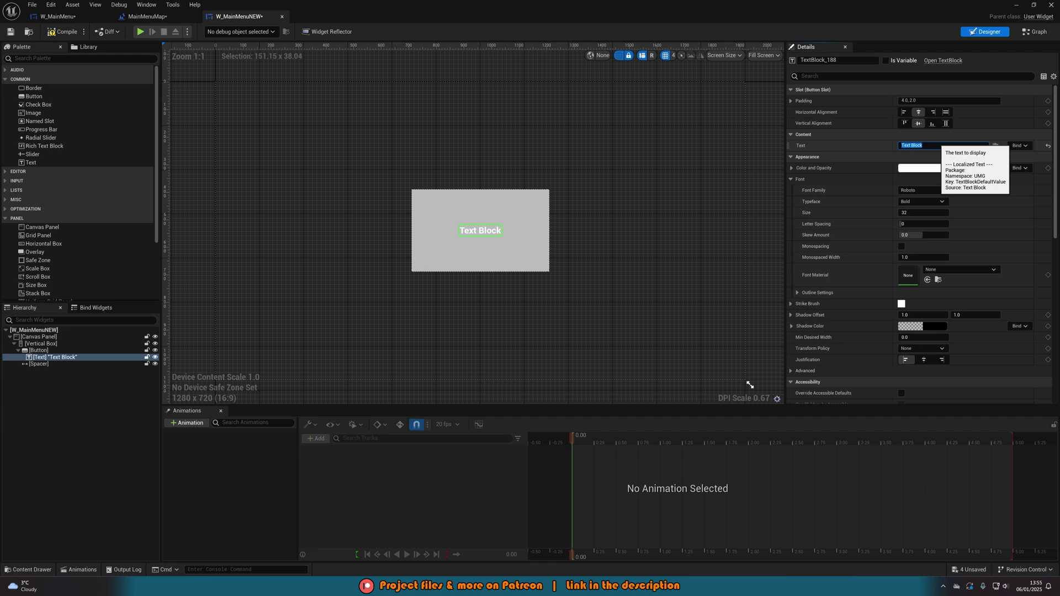
text(Play)
key(Return)
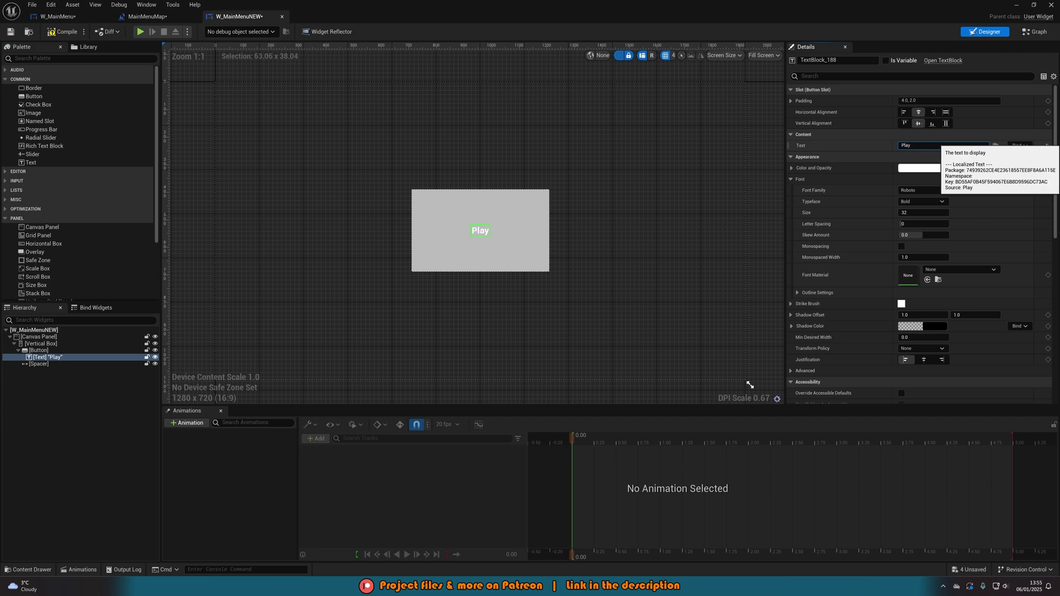
Rename the button holding the Play text to Play_BTN.
click(416, 255)
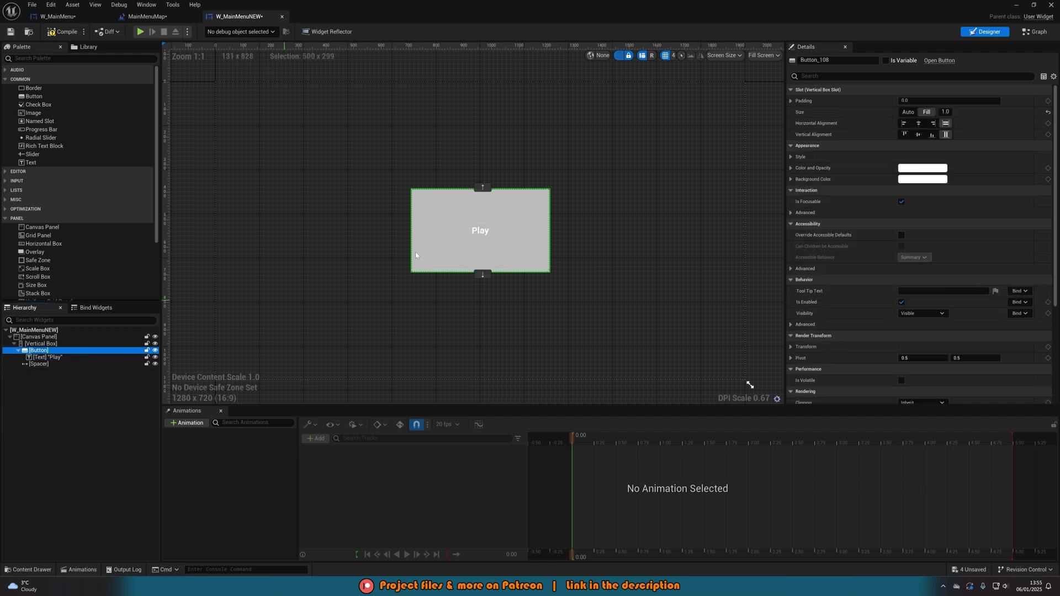
click(828, 60)
text(Play_BTN)
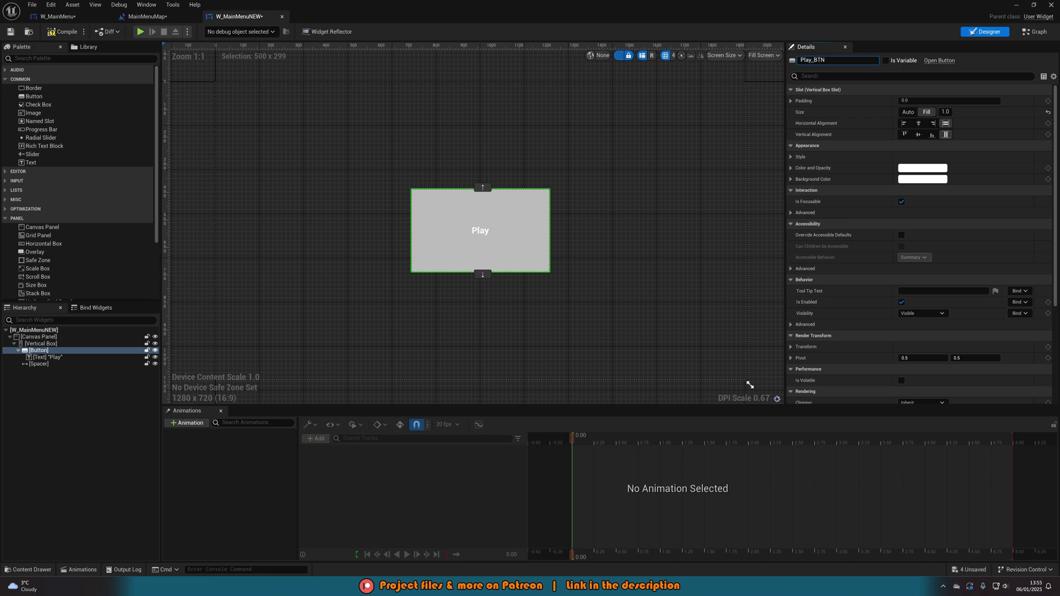
key(Return)
click(55, 357)
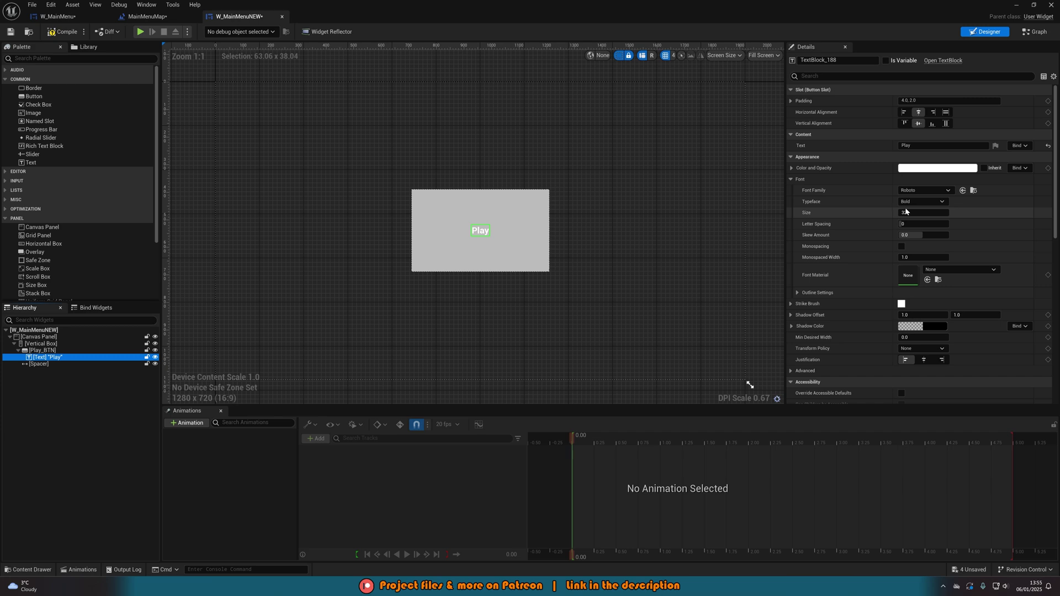
Set the Spacer's size to 0 in X and 20 in Y.
click(112, 364)
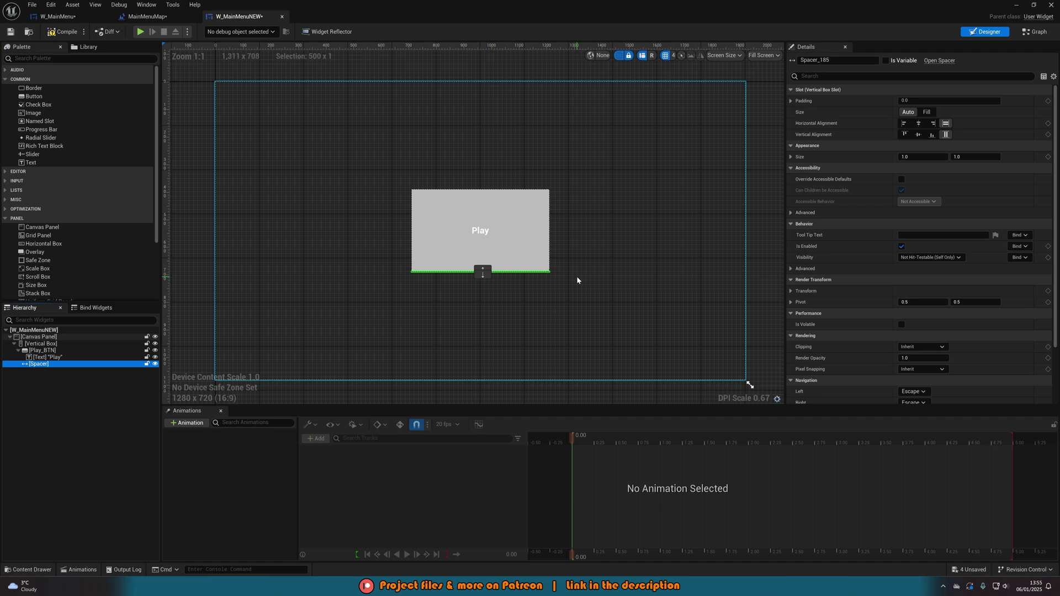
click(915, 157)
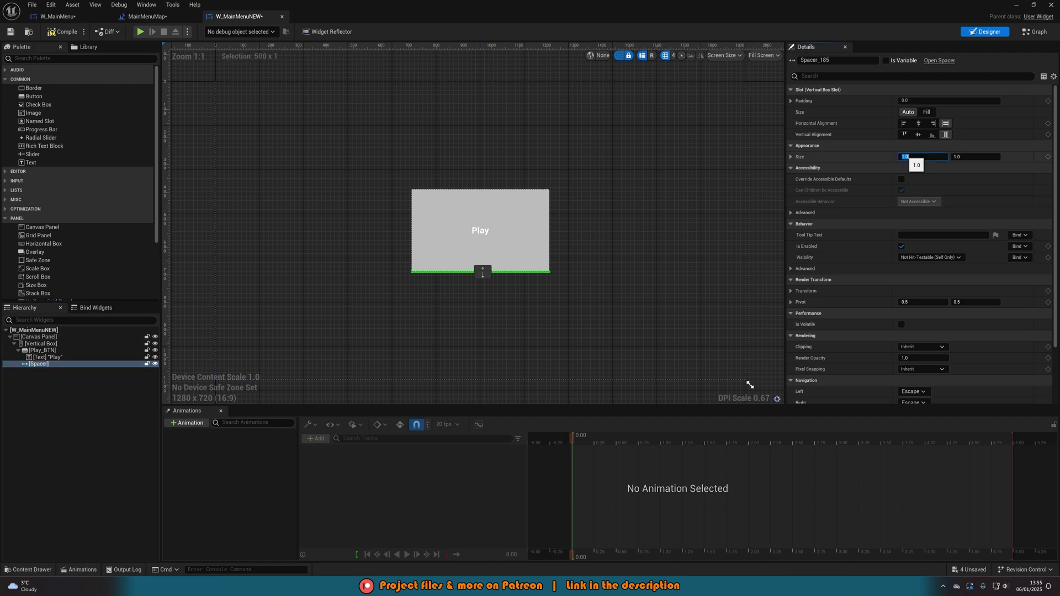
text(0)
key(Tab)
text(20)
key(Return)
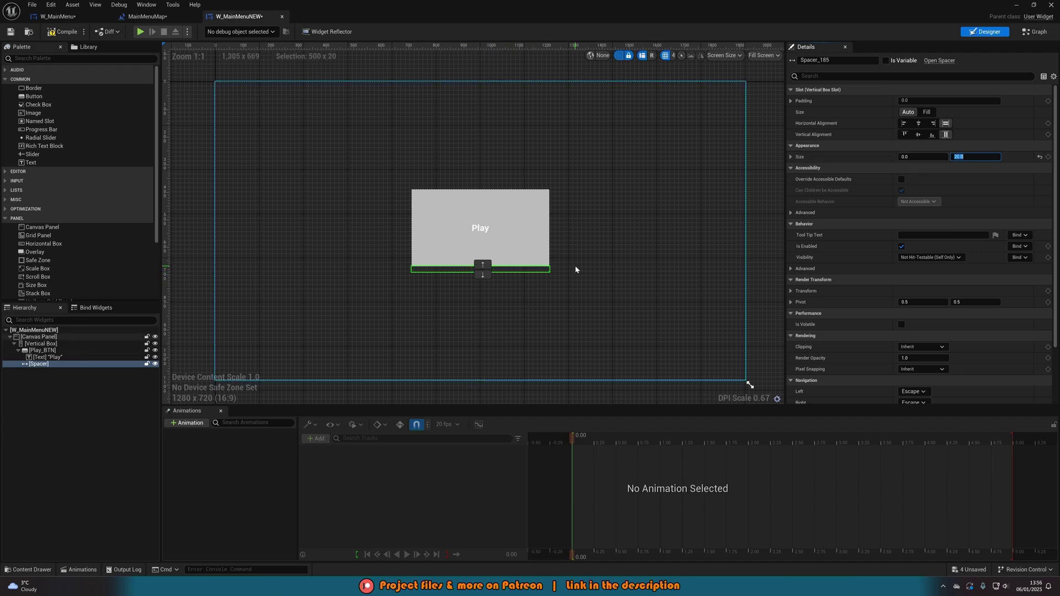
text(50)
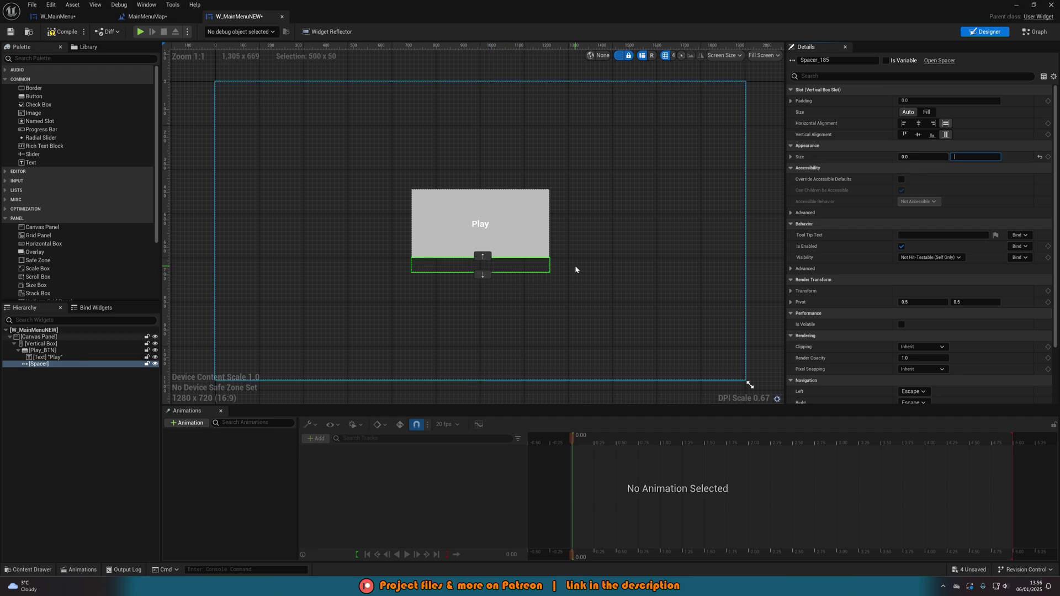
key(Escape)
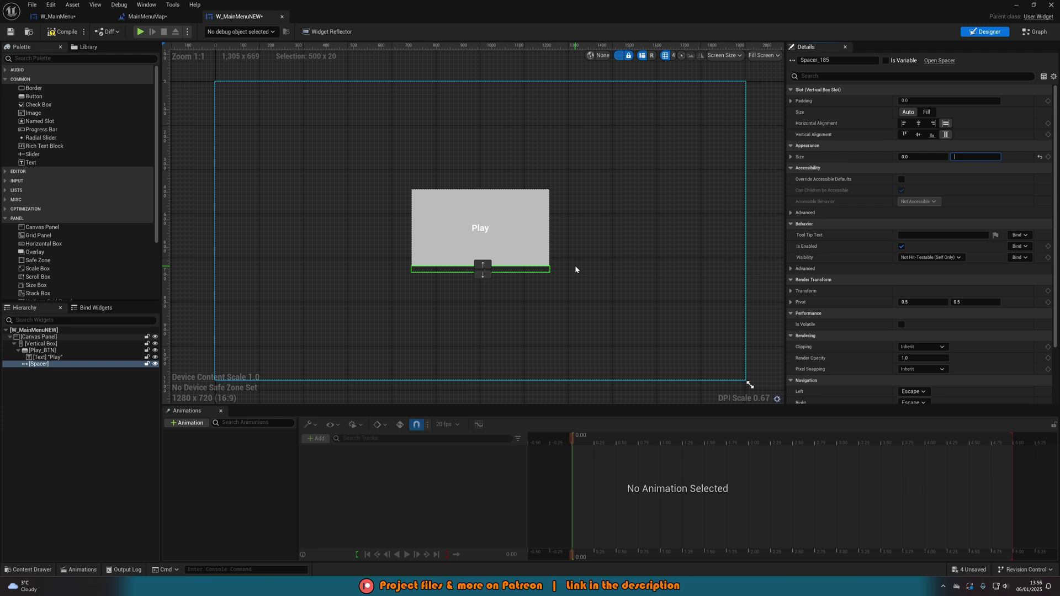
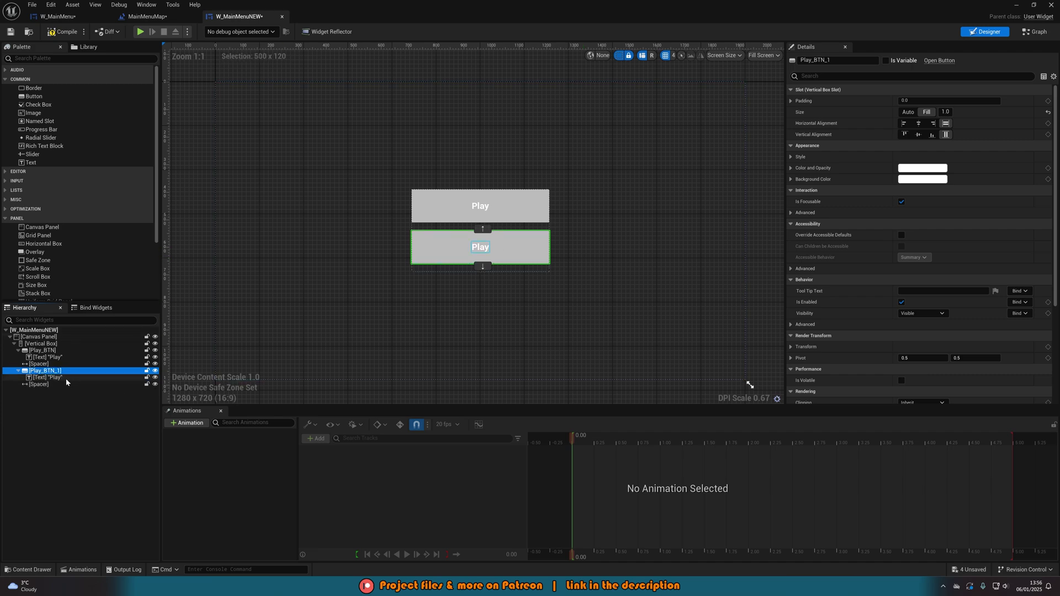
Rename the duplicated button Play_BTN_1 to Options_BTN and set its text to "Options".
click(822, 59)
text(Options_BTN)
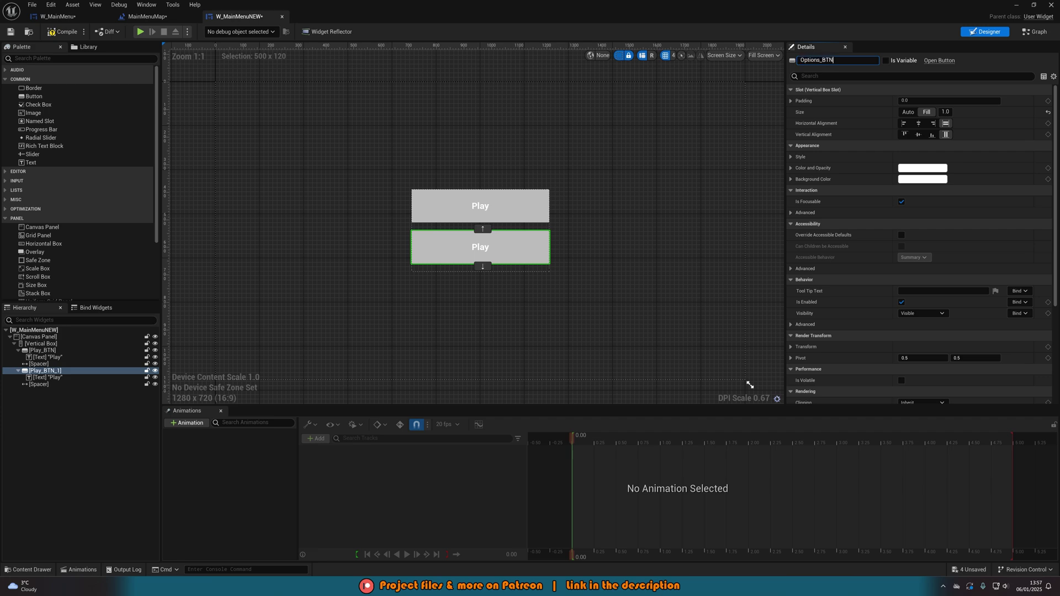
key(Return)
click(47, 377)
click(919, 145)
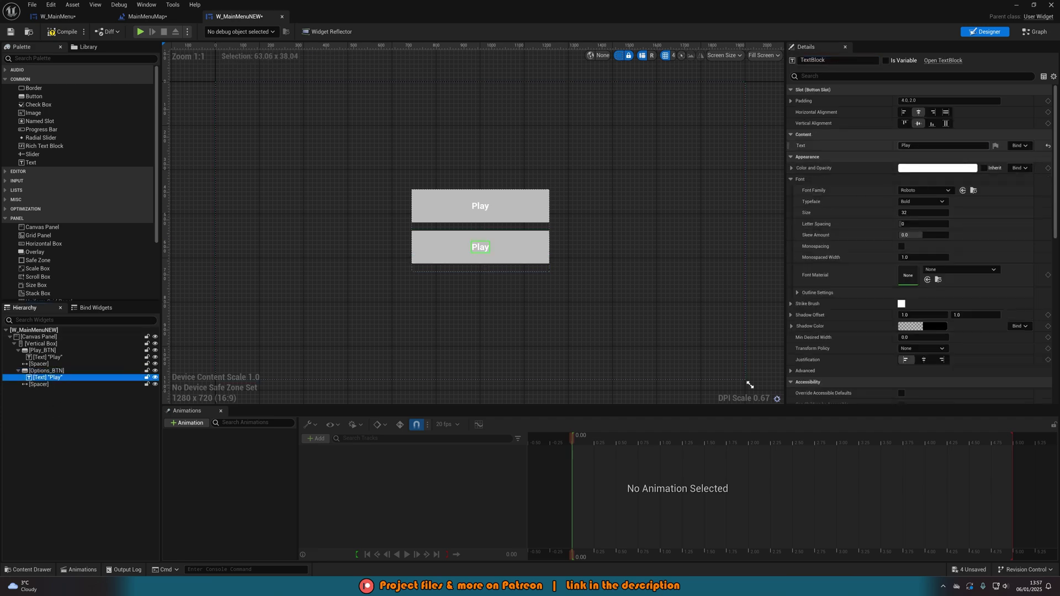
text(Options)
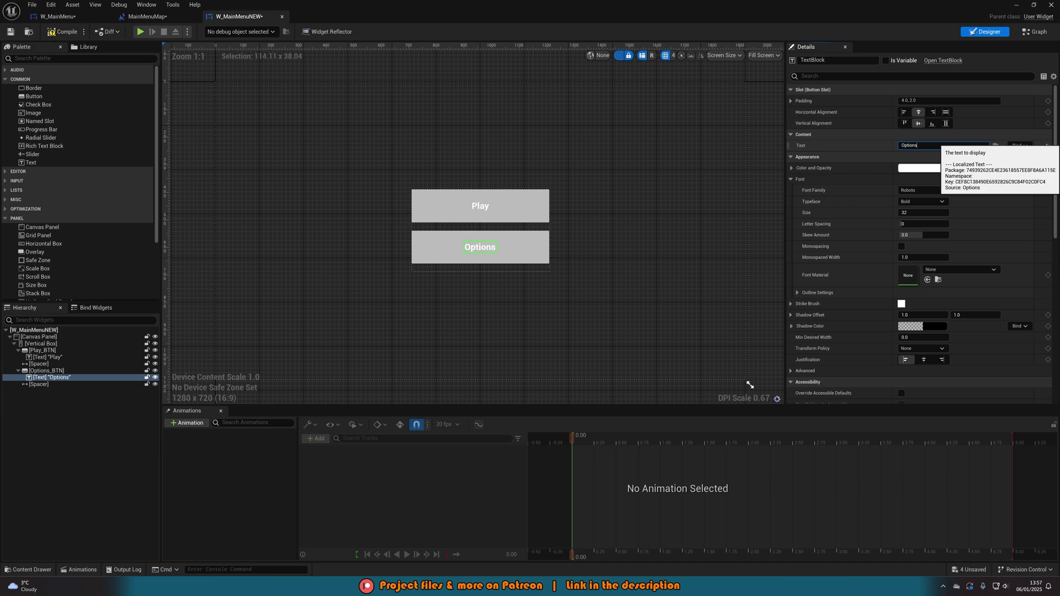
Paste a copy of Options_BTN into the Vertical Box as the third button.
click(85, 371)
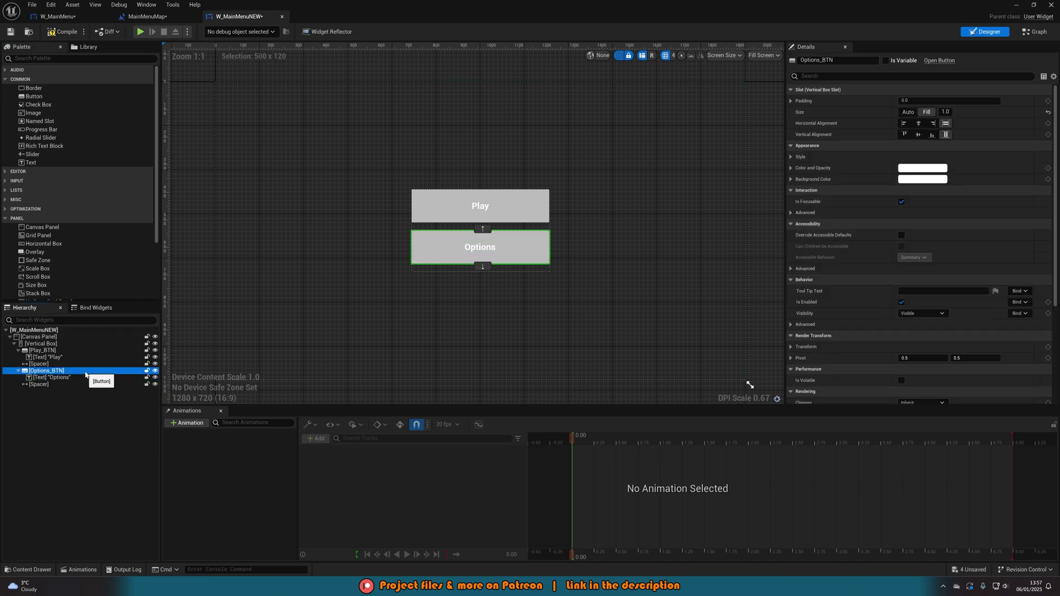
click(56, 344)
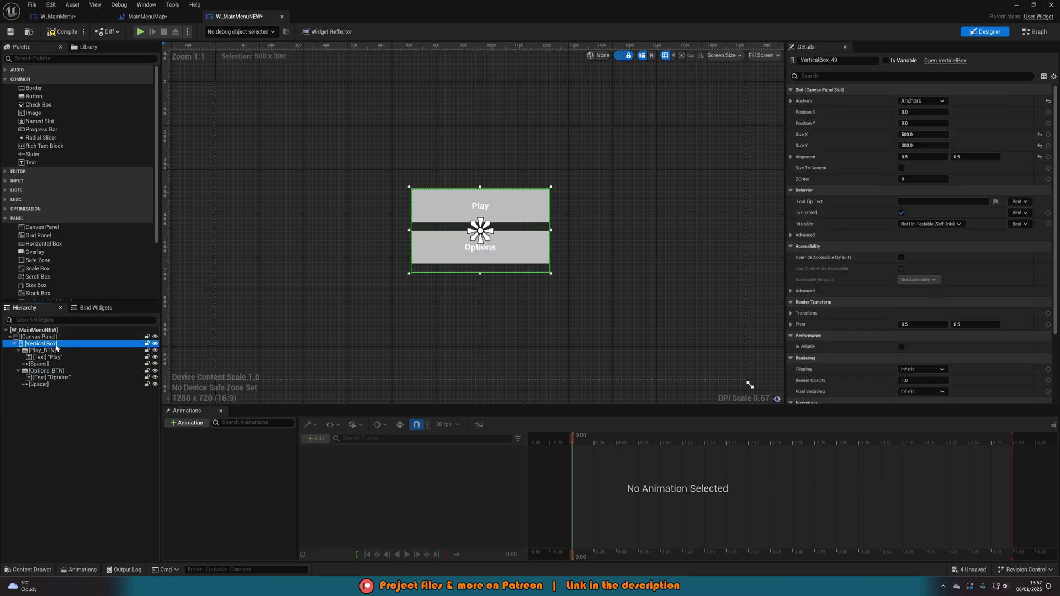
key(ctrl+v)
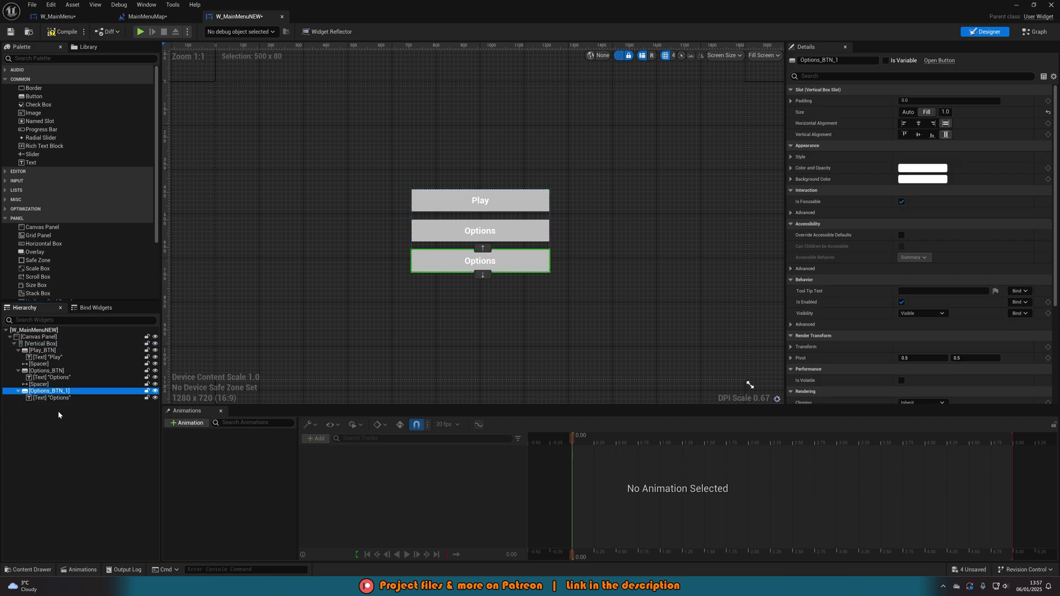
Rename the third button to Quit_BTN and set its text to "Quit".
key(F2)
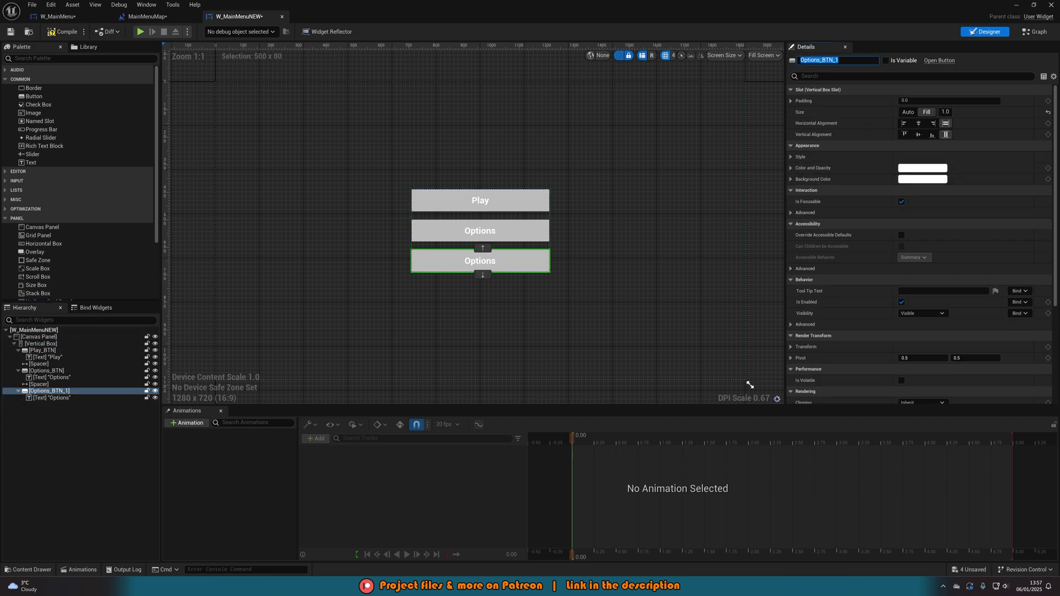
text(Quit_BTN)
key(Return)
click(52, 398)
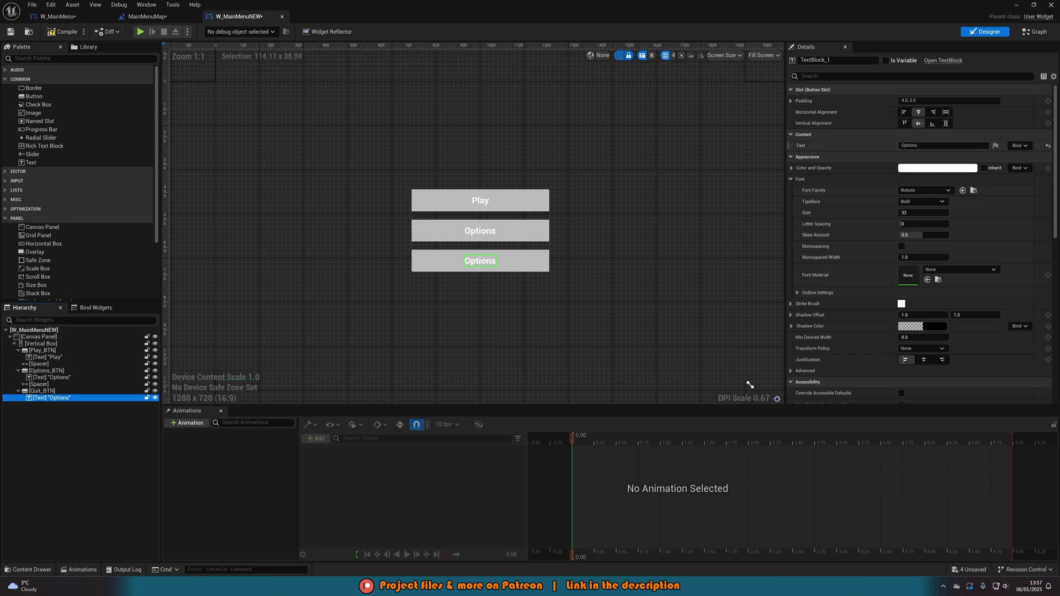
click(932, 146)
text(Quit)
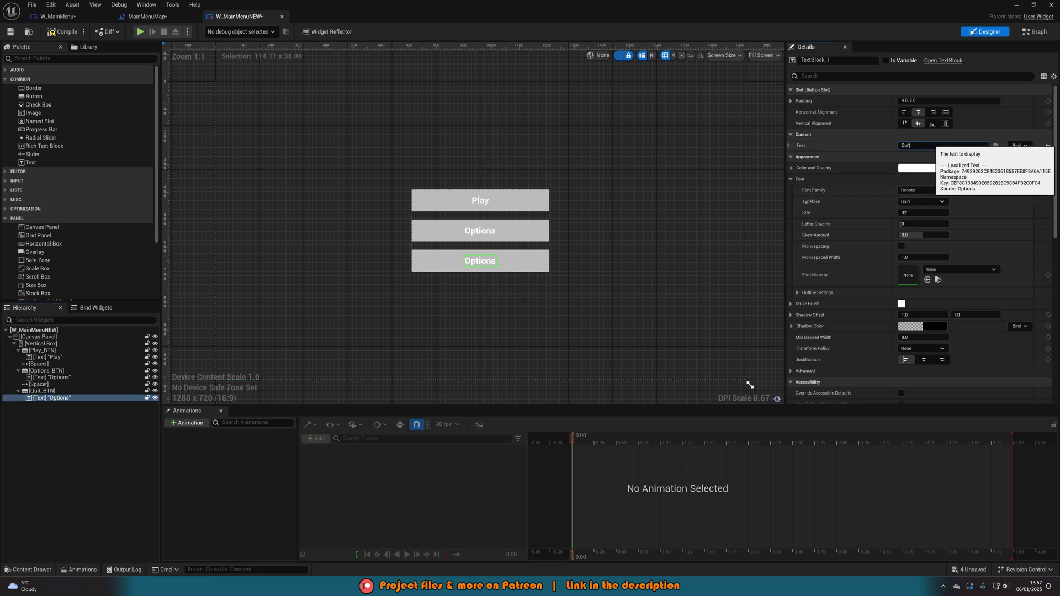
key(Return)
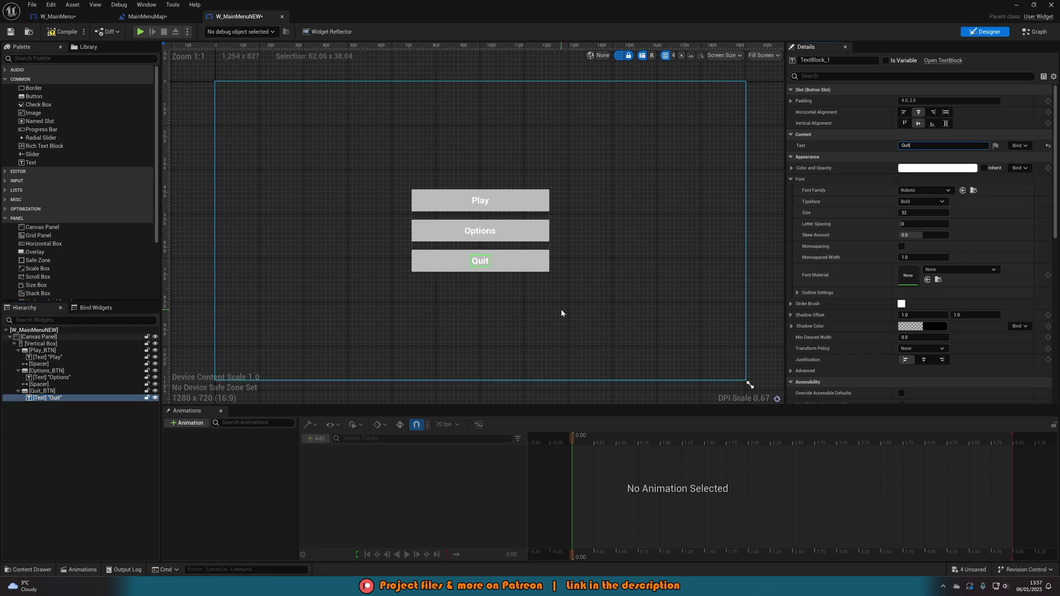
Set the Y size of both Spacers between the buttons to 20.
click(72, 383)
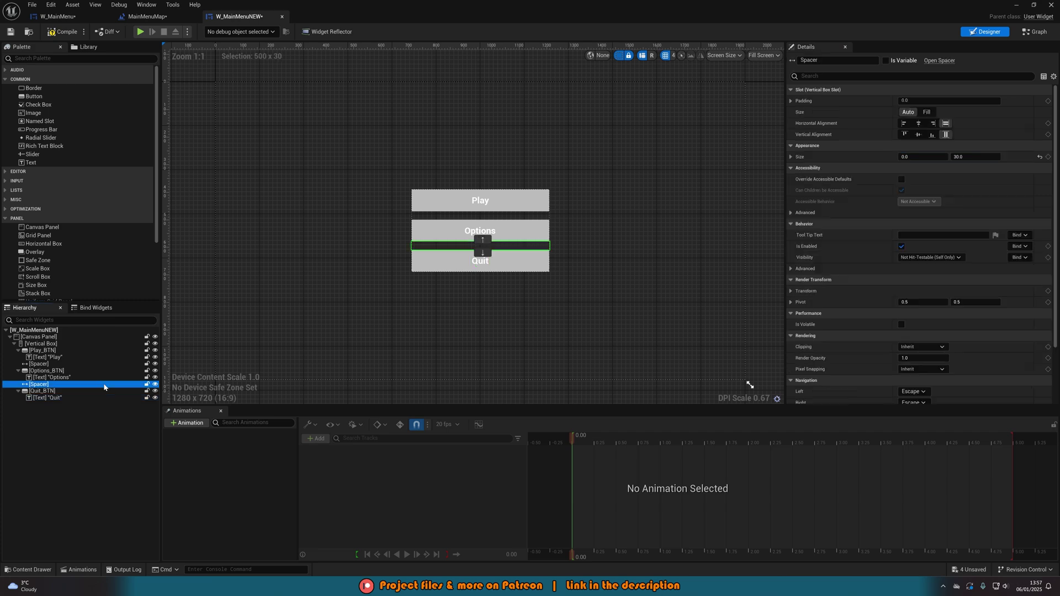
ctrl+click(65, 364)
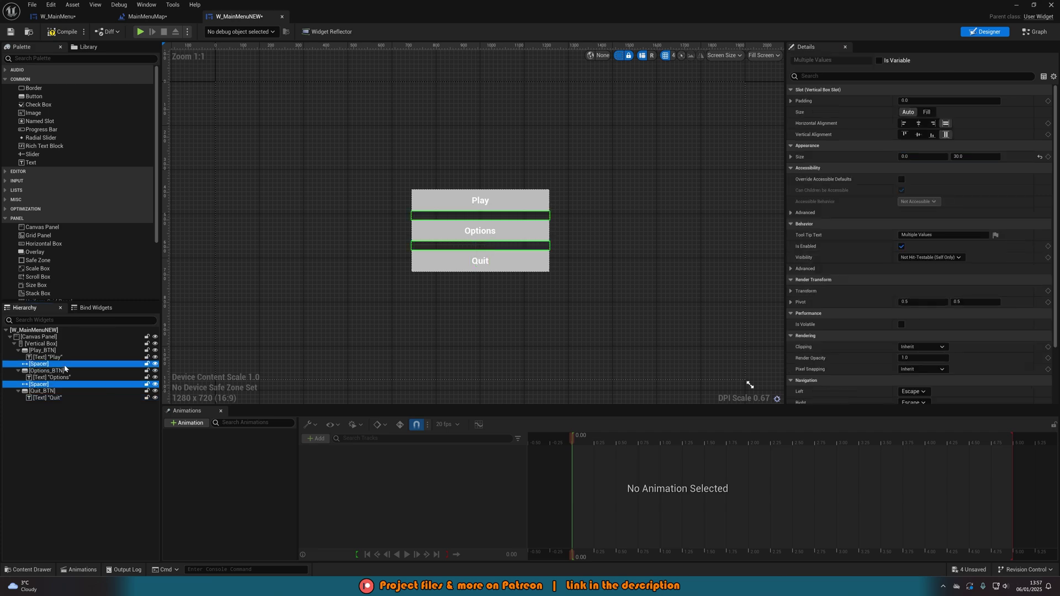
click(975, 157)
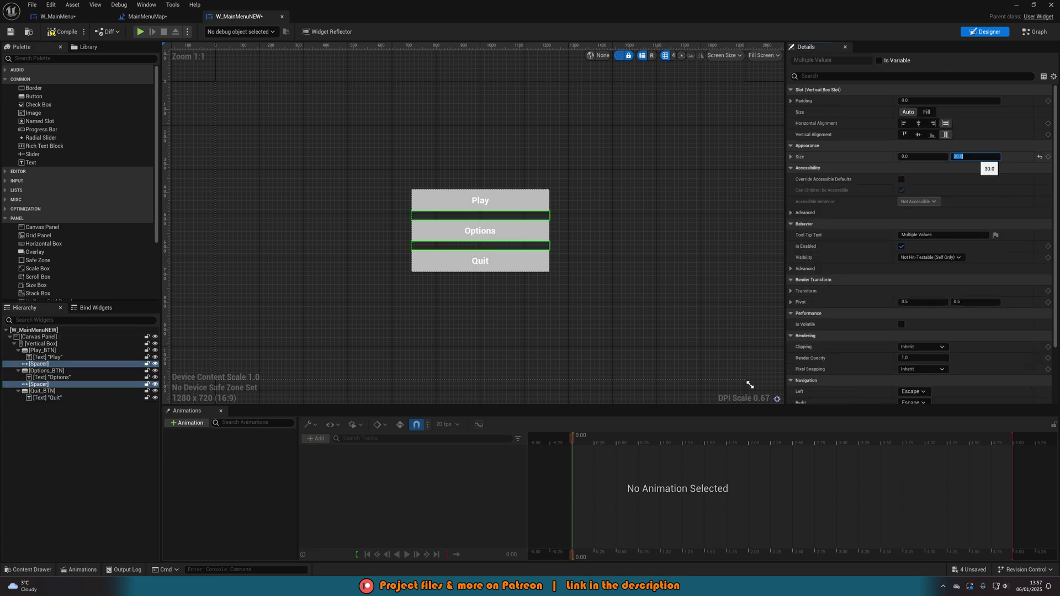
text(20)
key(Return)
click(765, 271)
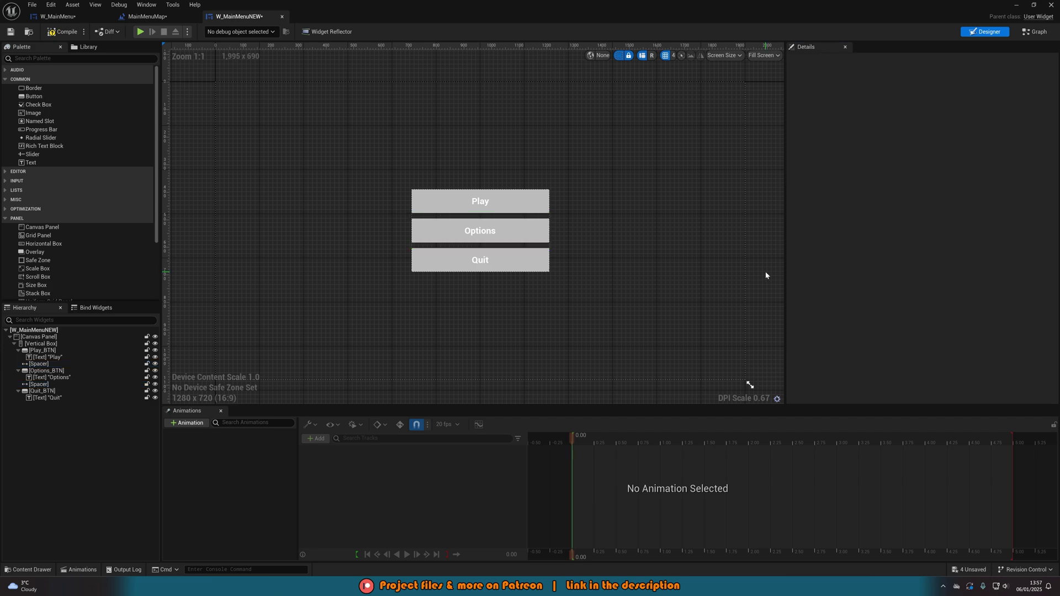
Set the Vertical Box's Size Y to 400.
click(96, 343)
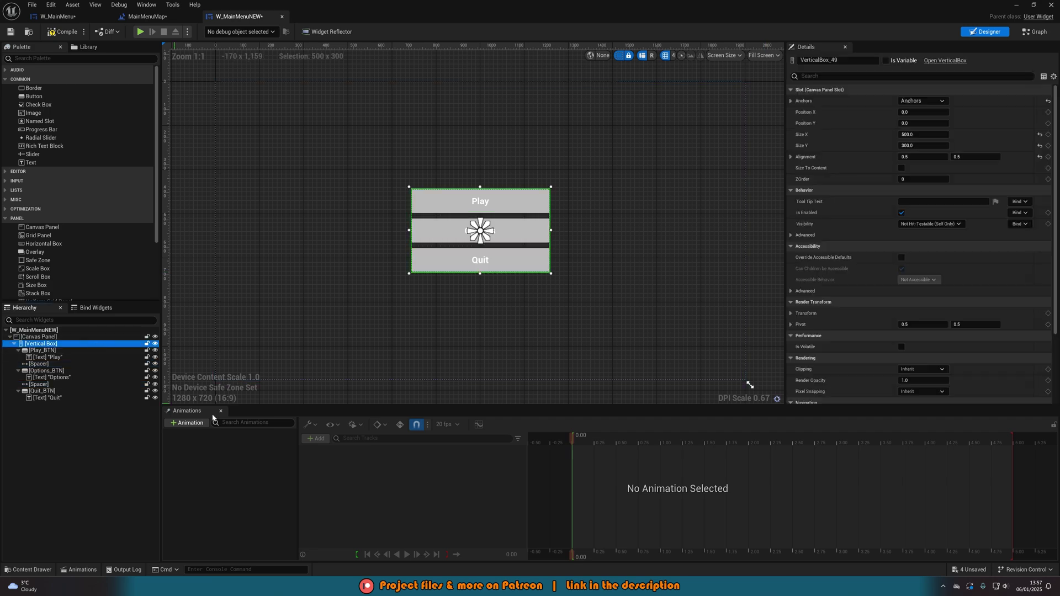
click(939, 145)
text(400)
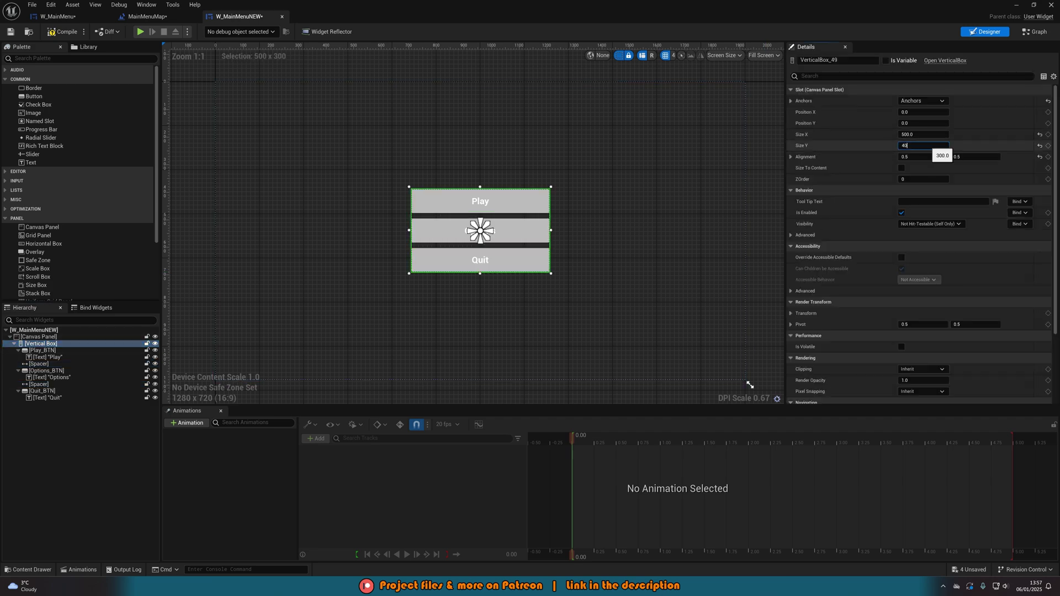
key(Return)
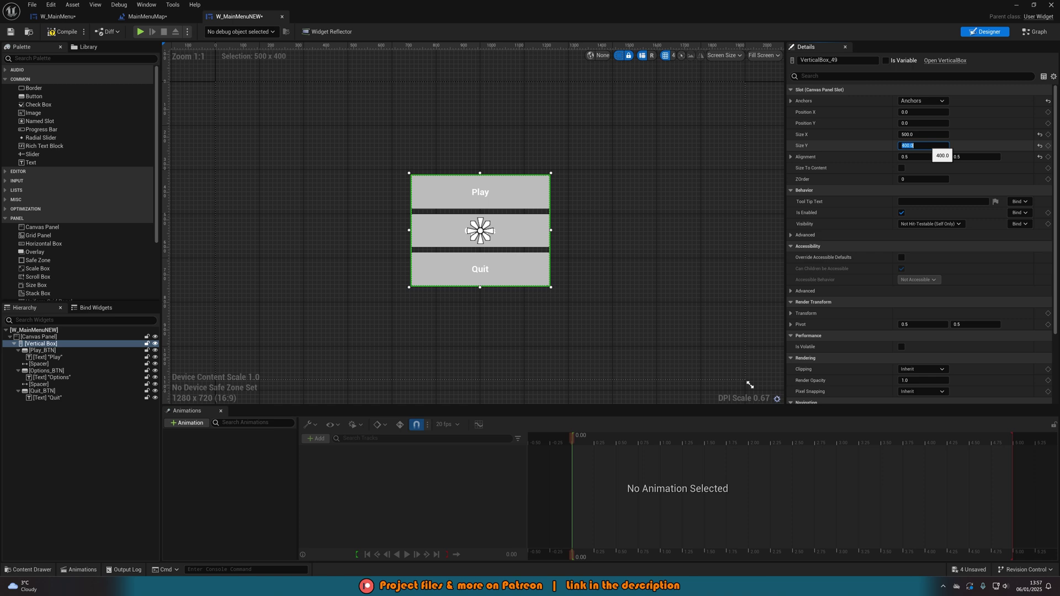
click(749, 193)
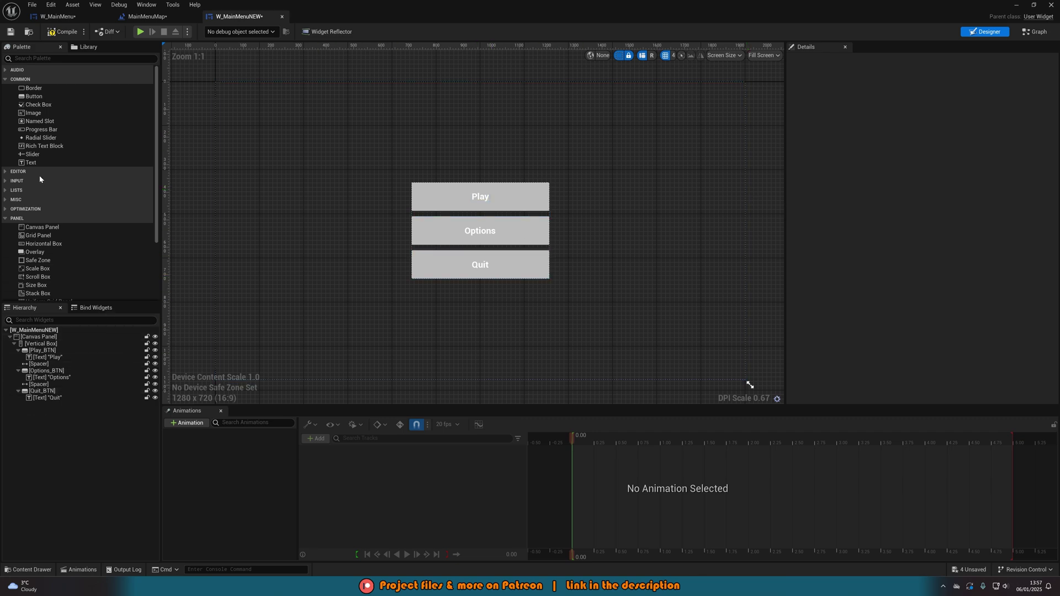
Add a Text widget to the Canvas Panel below the Vertical Box in the hierarchy and anchor it to the canvas's top centre.
drag(41, 162, 61, 397)
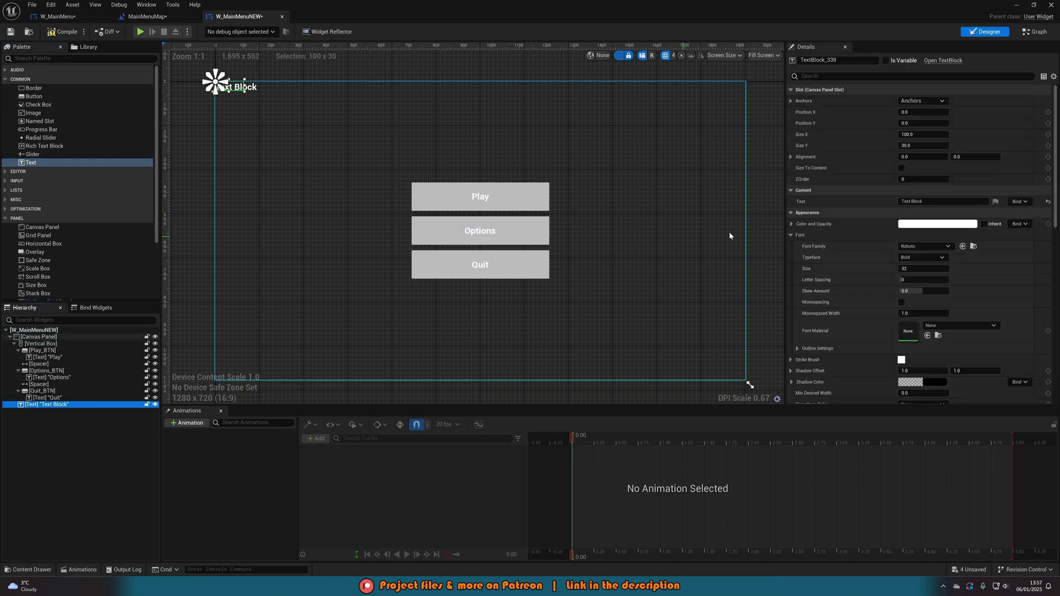
click(922, 100)
click(942, 118)
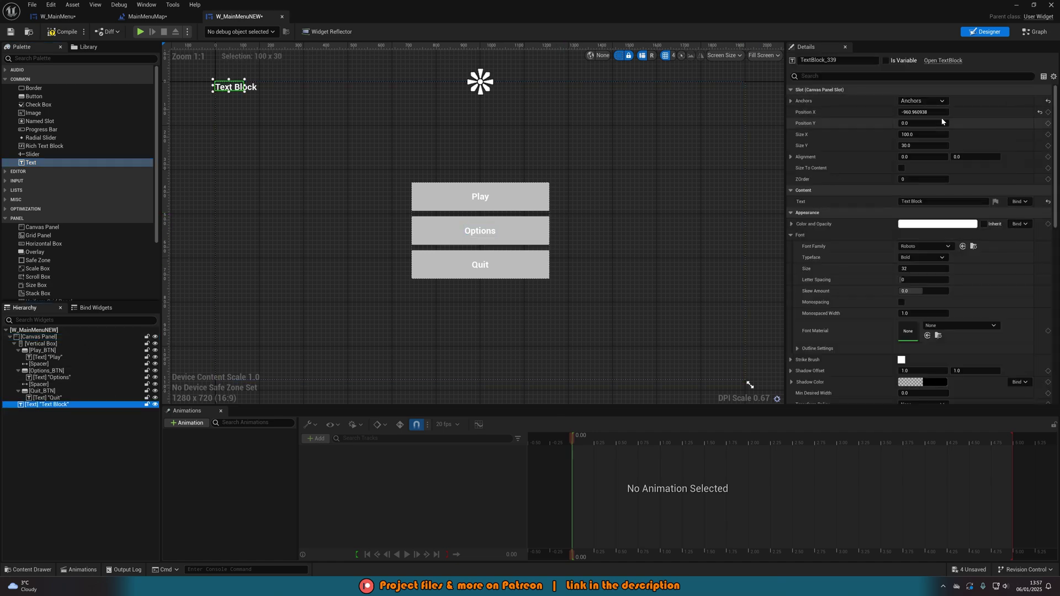
Set the new Text widget's content to "MY FIRST GAME".
click(938, 201)
text(MY FIRST GAME)
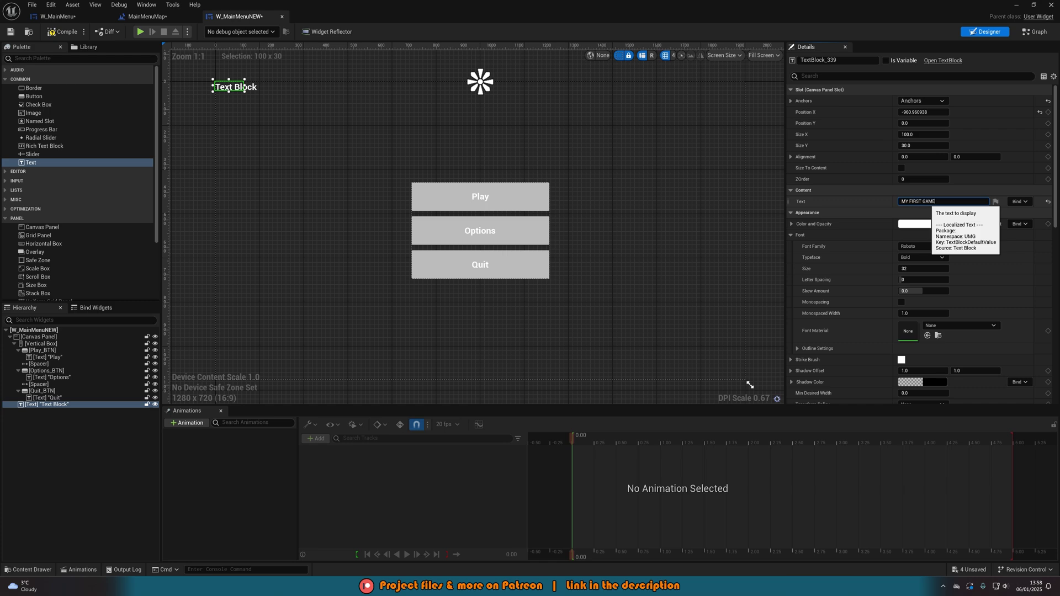
key(Return)
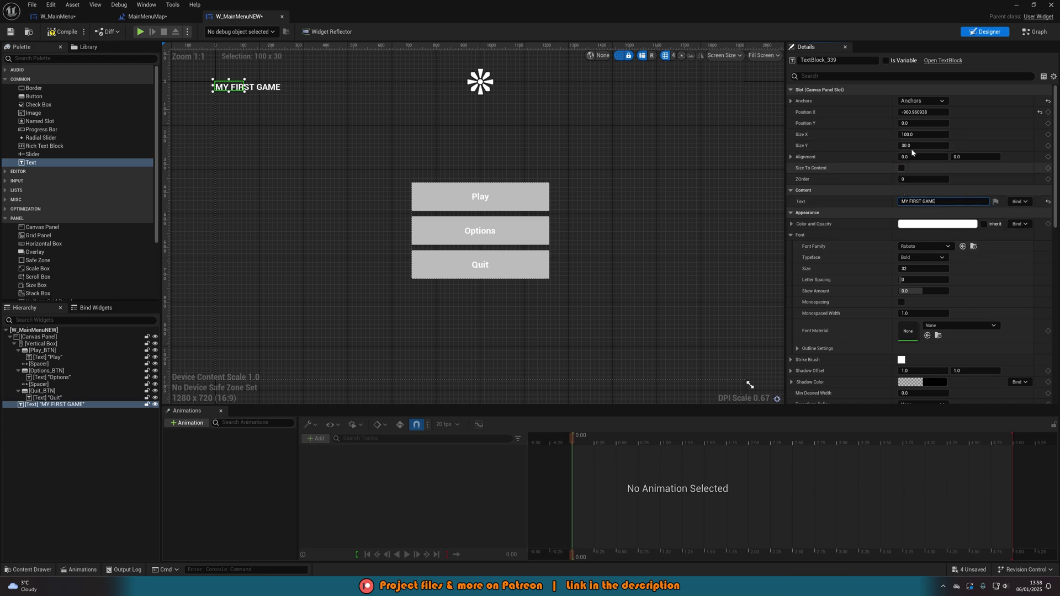
Set the title text's Position X to 0 and its Alignment to 0.5 in X and -1 in Y.
click(919, 112)
text(0)
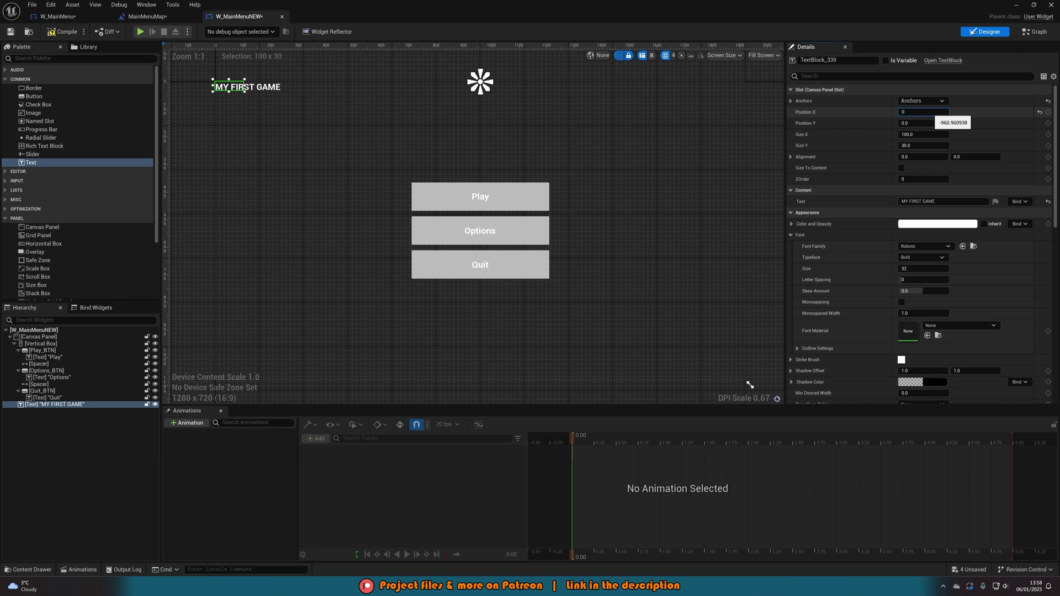
key(Tab)
key(Tab)
key(Tab)
key(Tab)
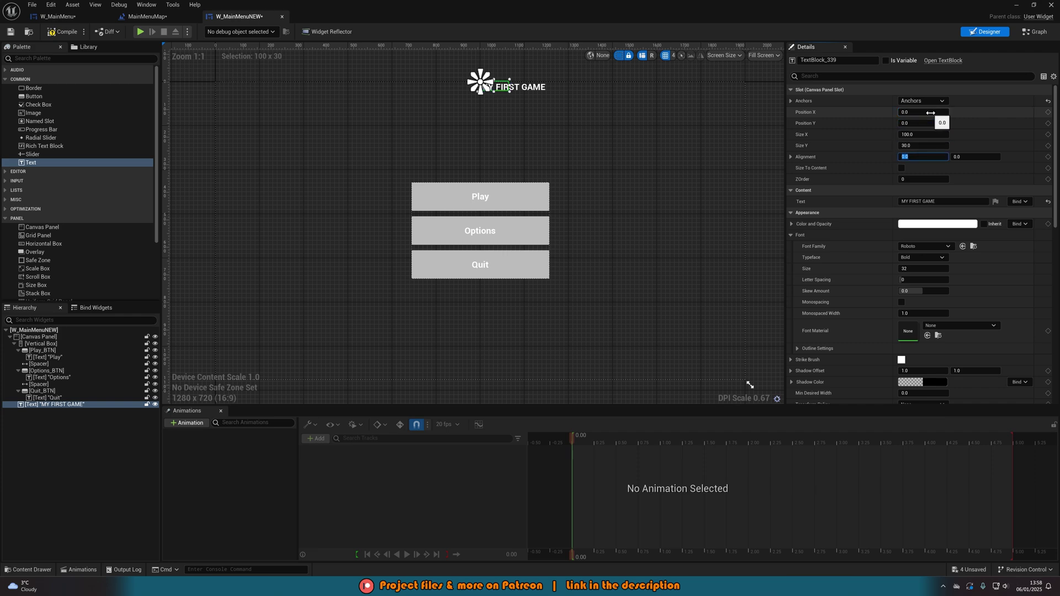
text(0.5)
key(Tab)
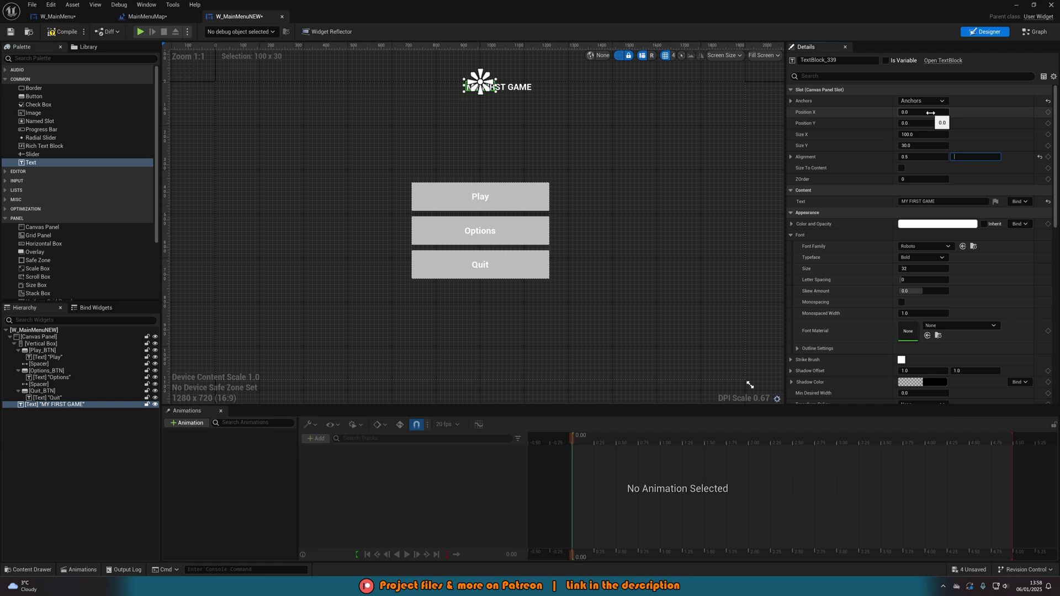
text(-1)
key(Return)
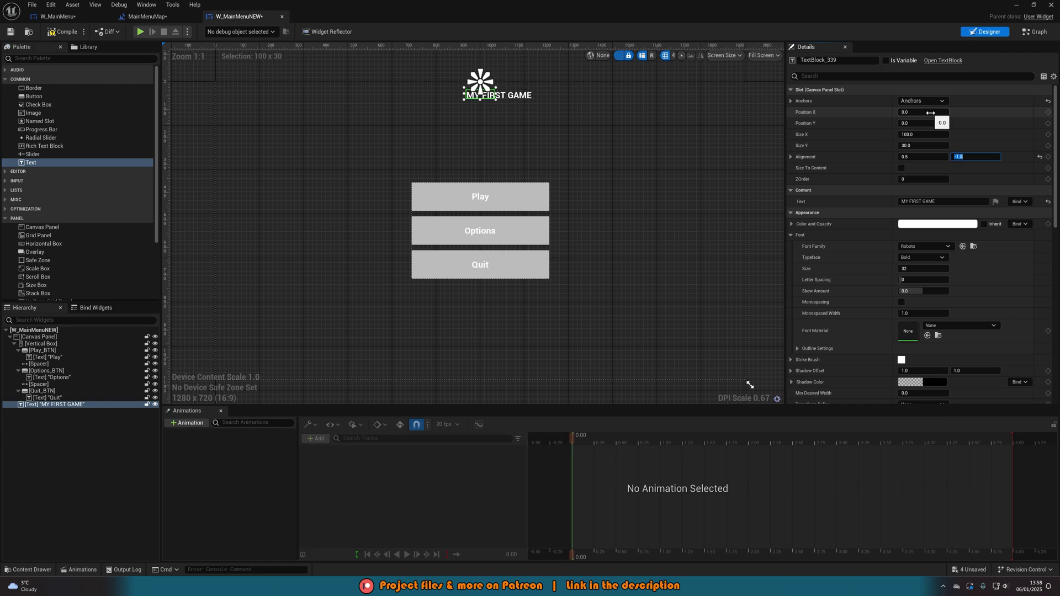
Enable Size To Content for the title text and set its font size to 100.
click(901, 169)
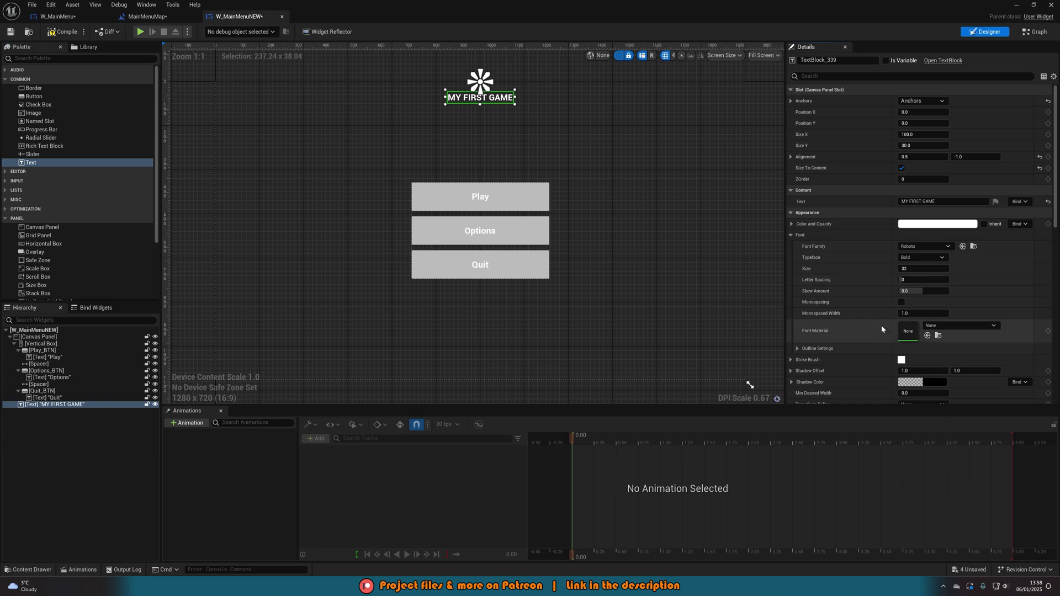
click(913, 268)
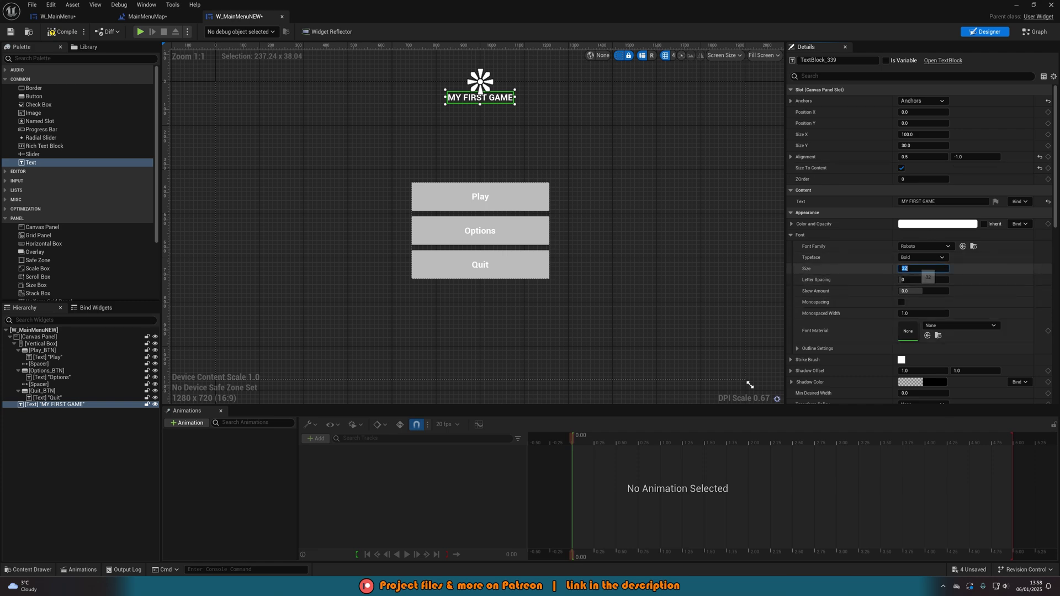
text(100)
key(Return)
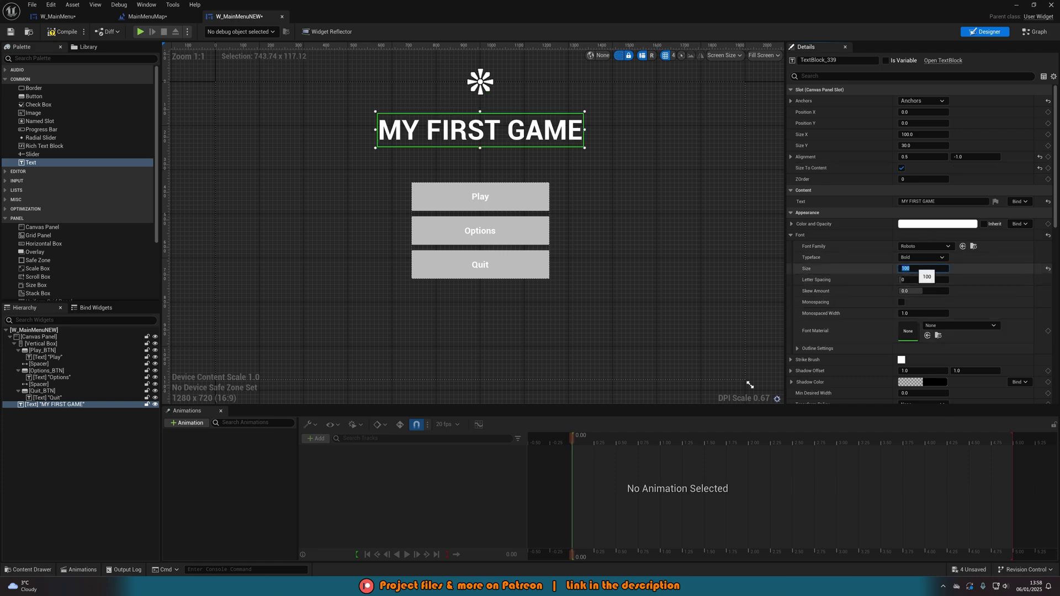
Set the title text's Y Alignment to -0.5.
click(965, 156)
text(-0.5)
key(Return)
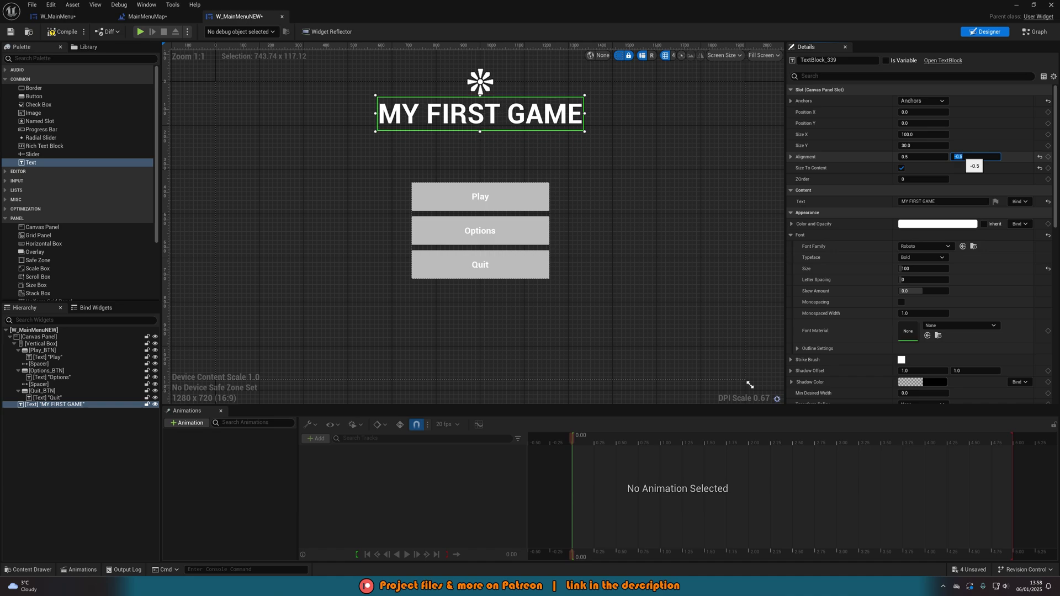
Examine the placement of the title and the three buttons on the canvas.
click(774, 240)
scroll(773, 240, down, 2)
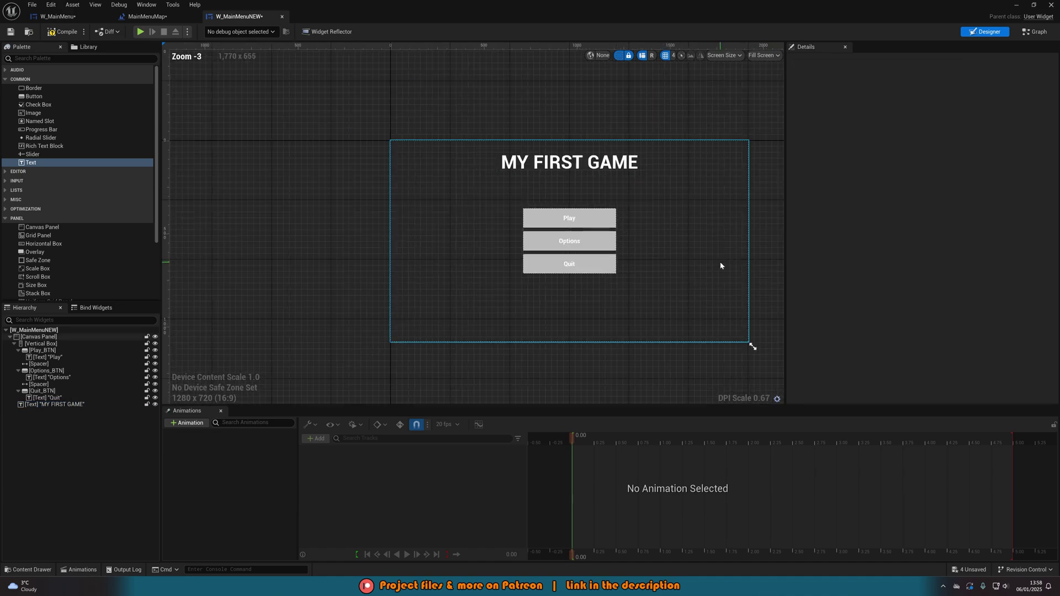
scroll(582, 239, up, 1)
scroll(582, 239, up, 1)
click(552, 121)
click(971, 156)
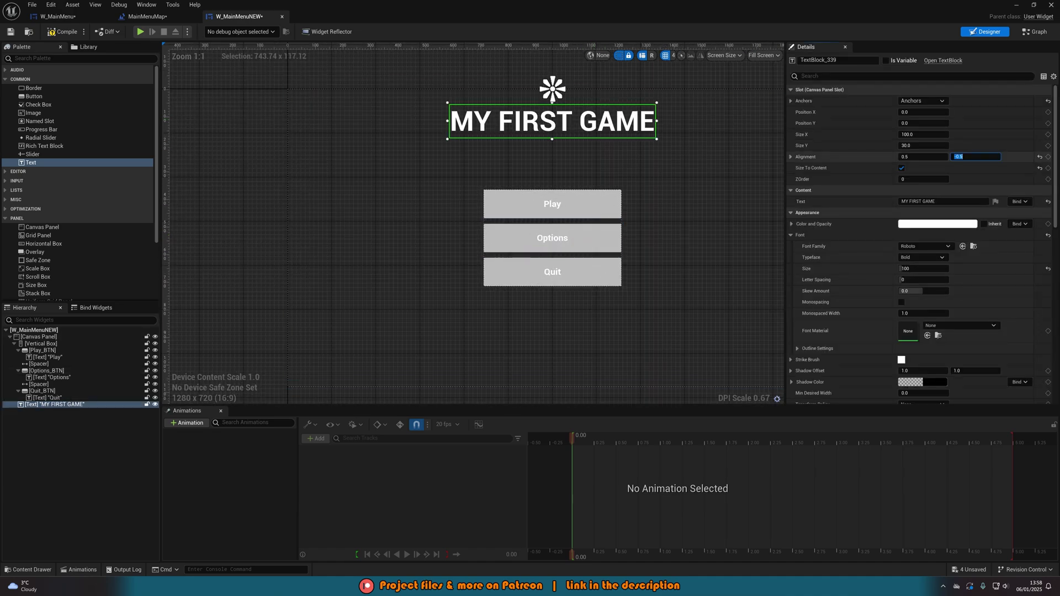
click(267, 200)
scroll(267, 200, down, 2)
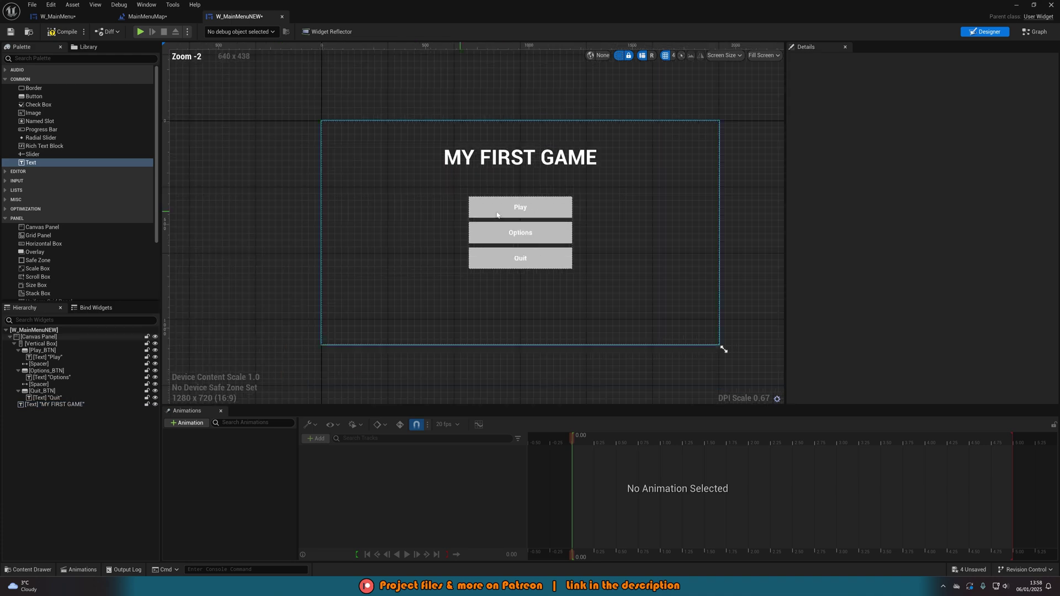
click(466, 204)
scroll(684, 207, up, 1)
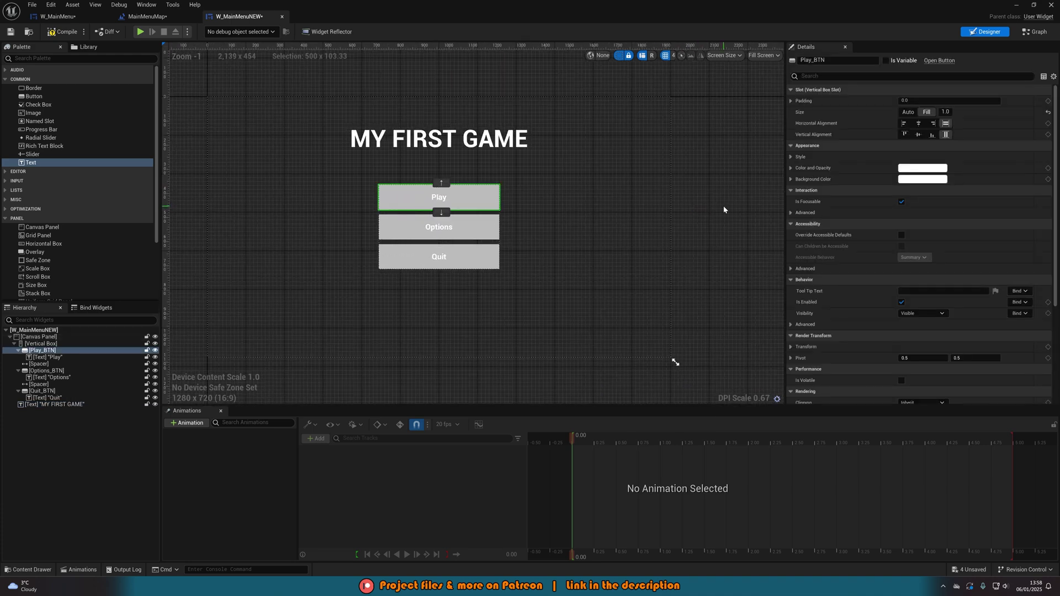
click(736, 206)
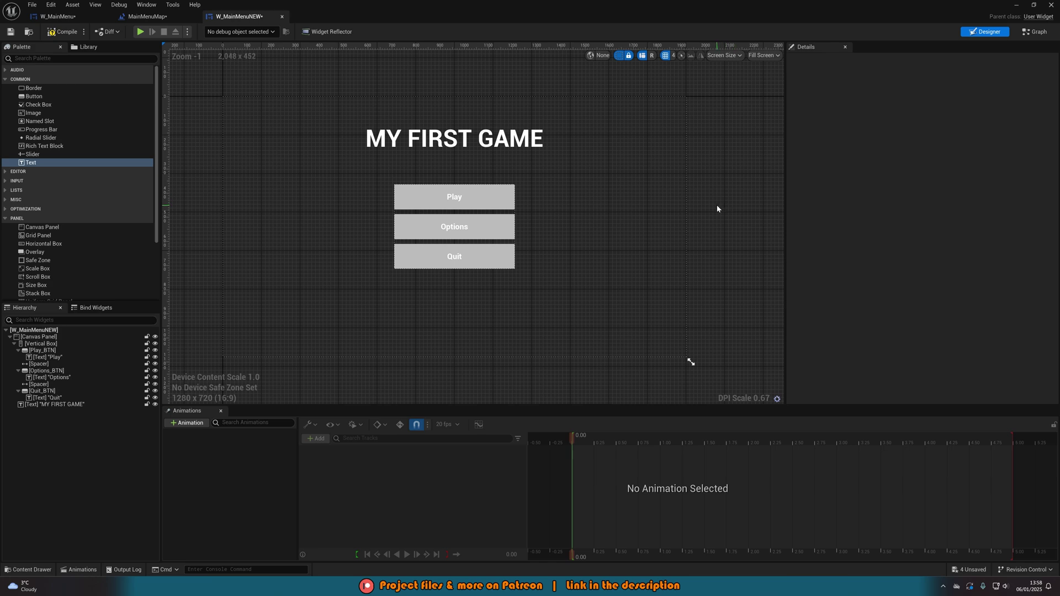
Save the W_MainMenuNEW widget.
click(11, 31)
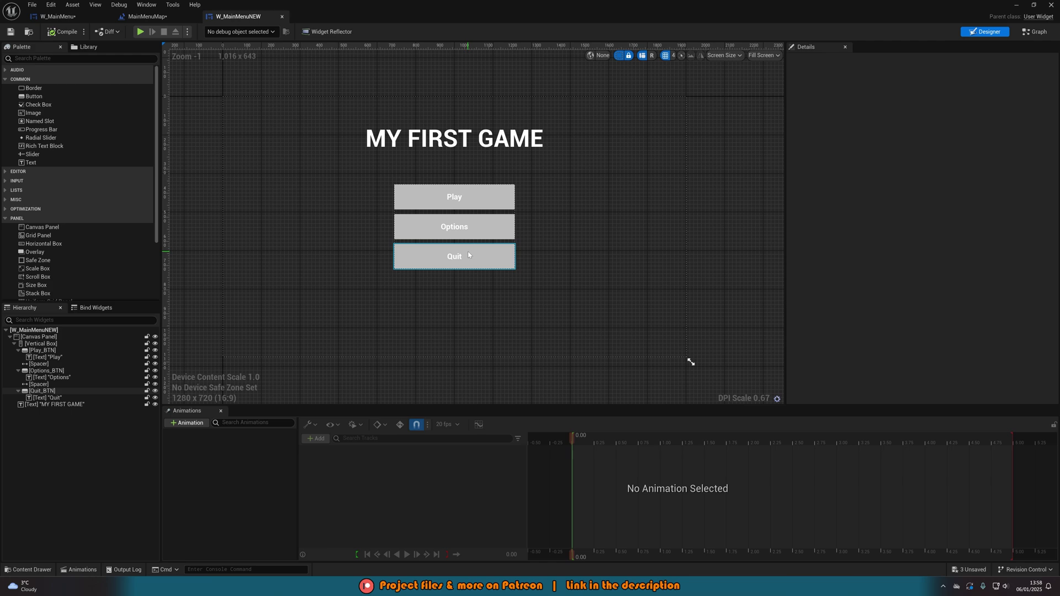
scroll(237, 134, up, 1)
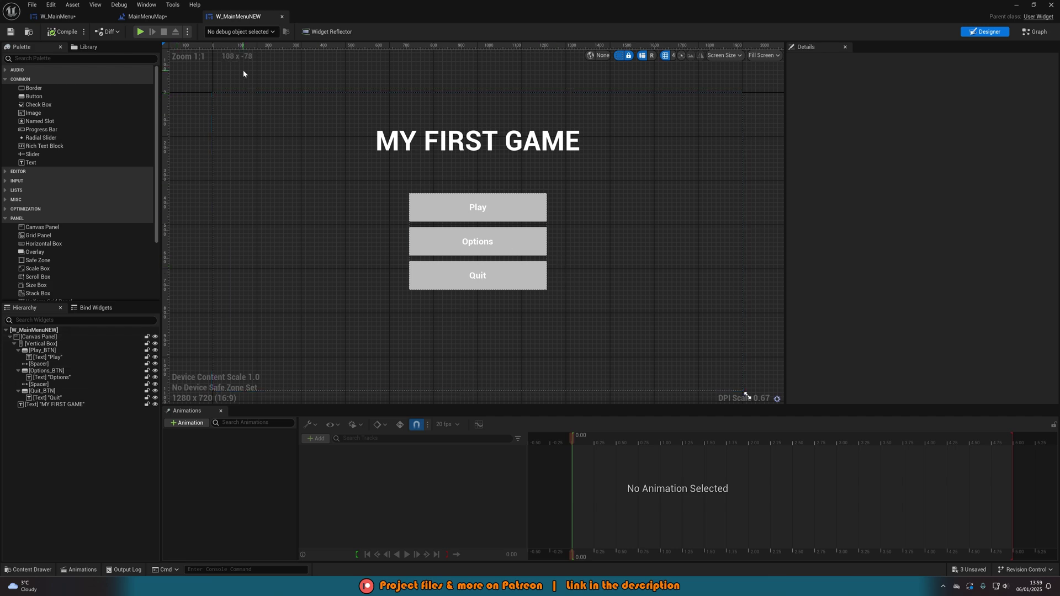
Delete the Image and the Background Blur from the W_MainMenu widget's Canvas Panel and save the widget.
click(58, 19)
scroll(436, 275, up, 1)
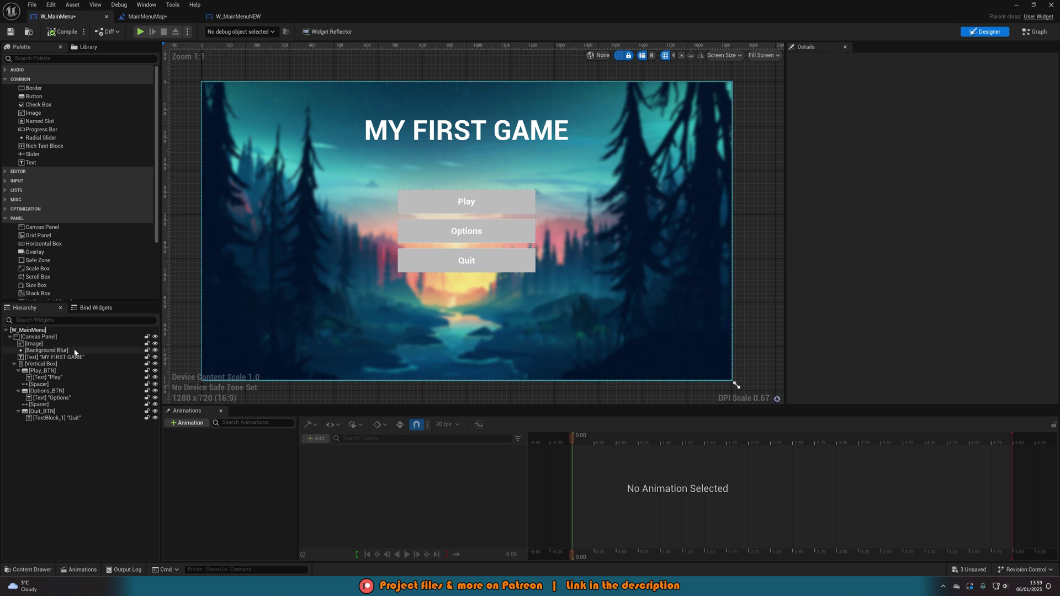
click(34, 344)
key(Delete)
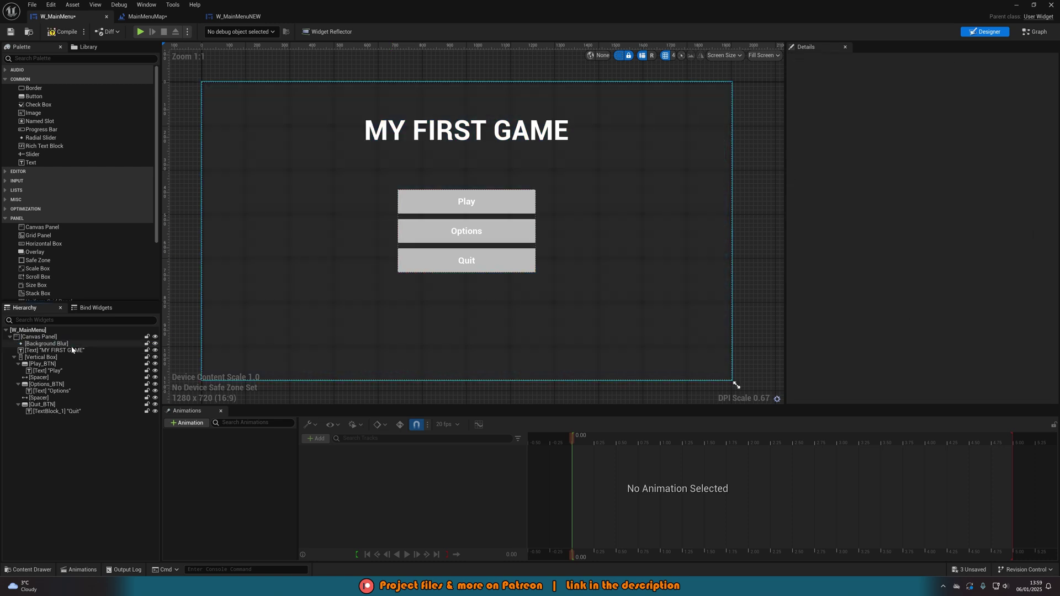
click(79, 346)
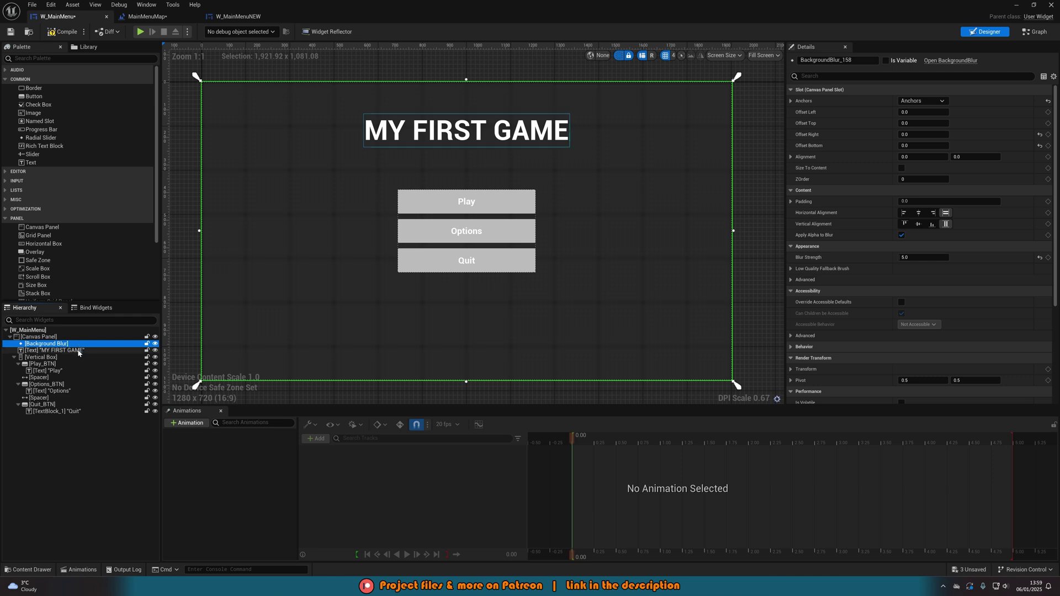
key(Delete)
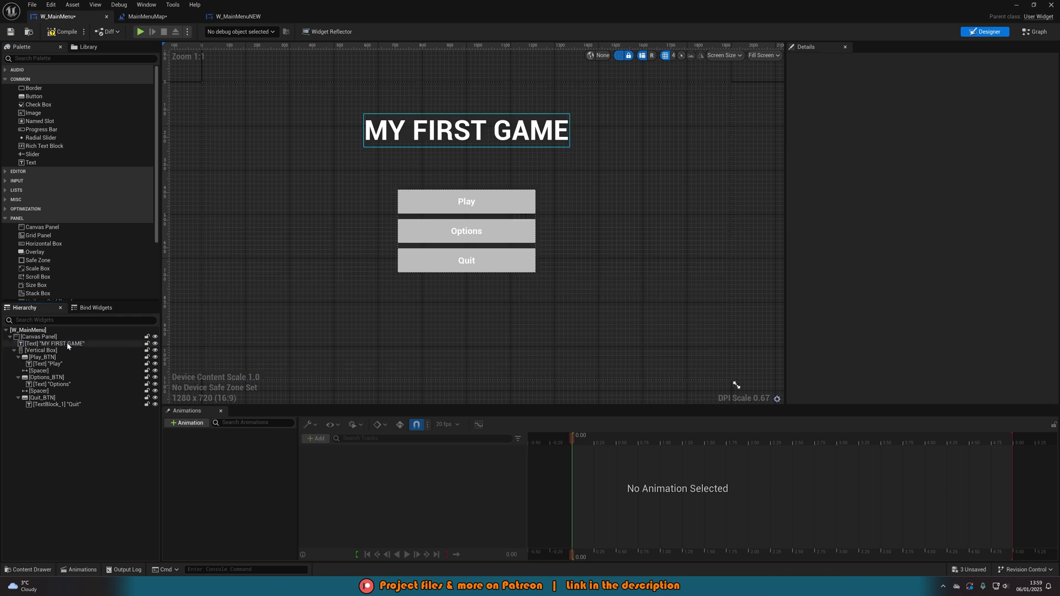
key(ctrl+s)
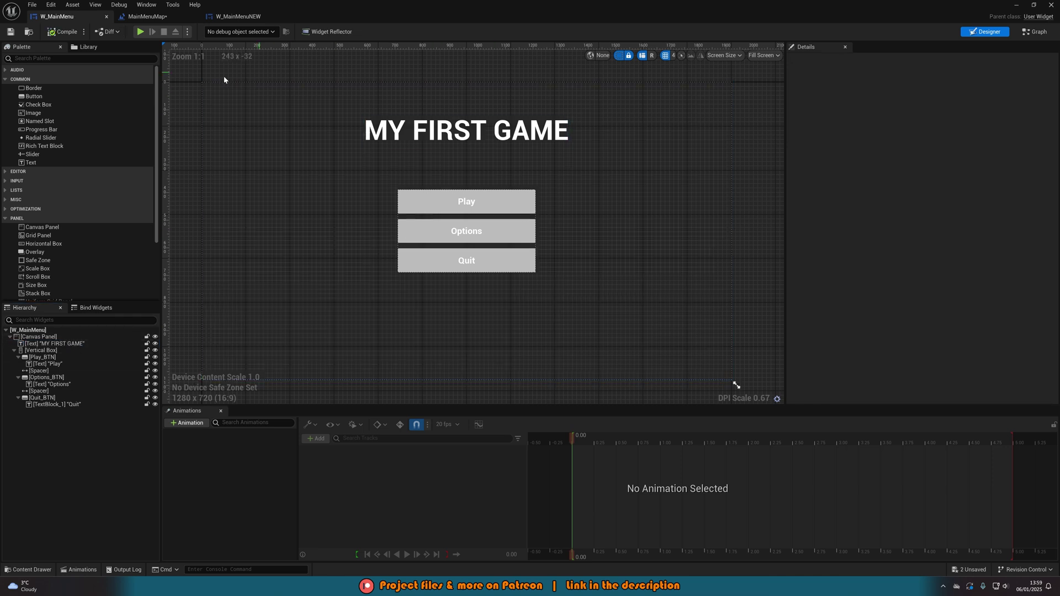
Close the W_MainMenuNEW widget and return to the MainMenuMap level editor.
click(251, 17)
click(282, 17)
click(106, 17)
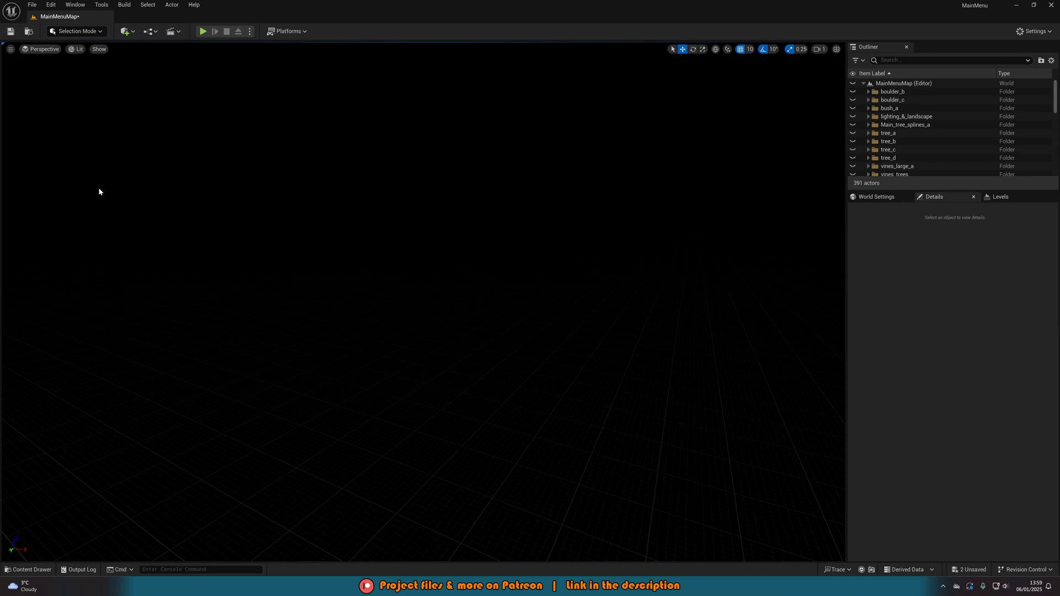
click(32, 4)
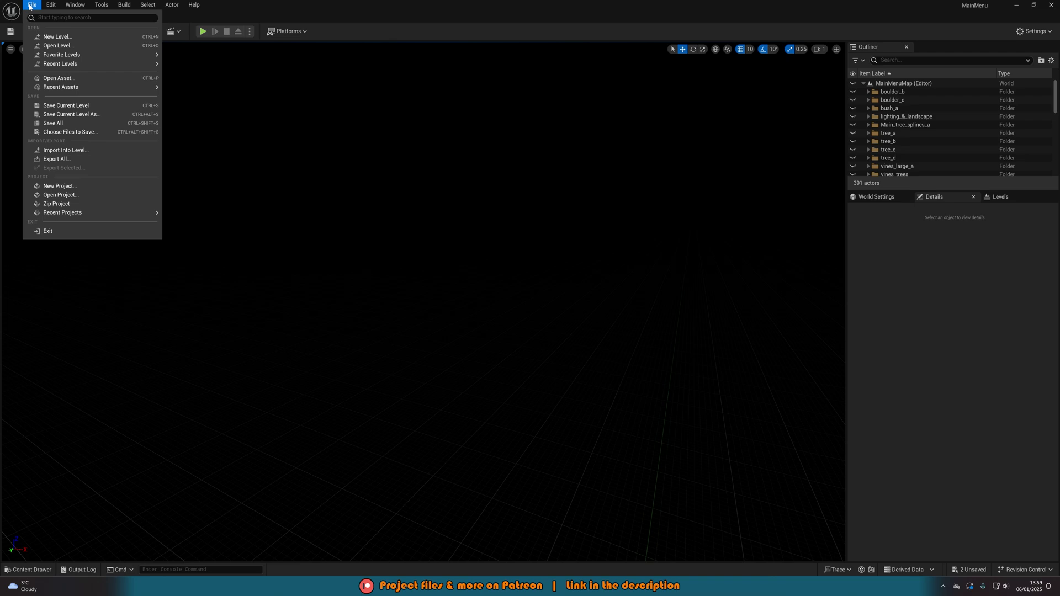
click(51, 36)
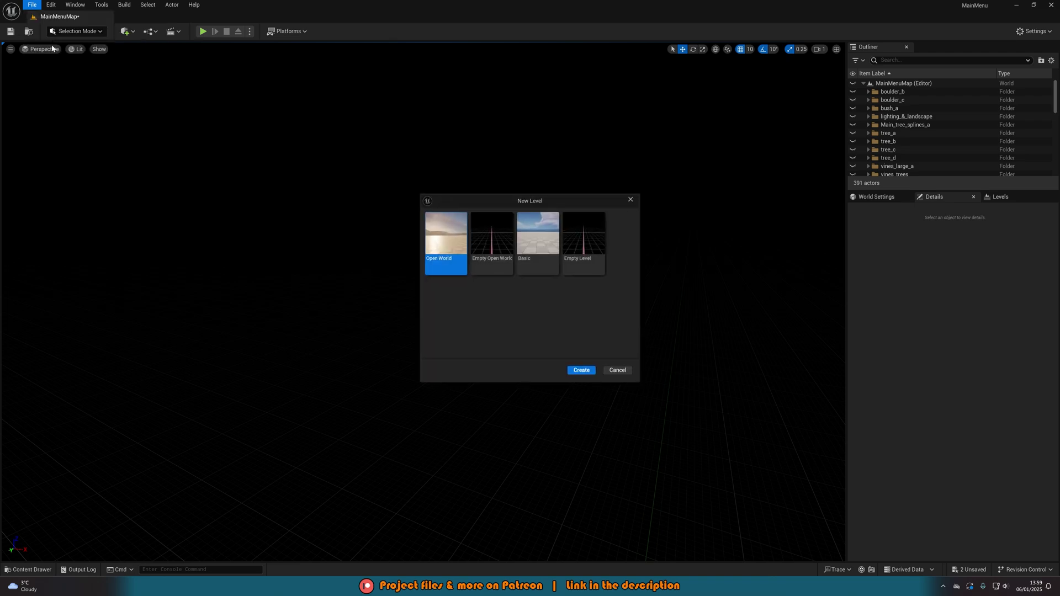
click(626, 370)
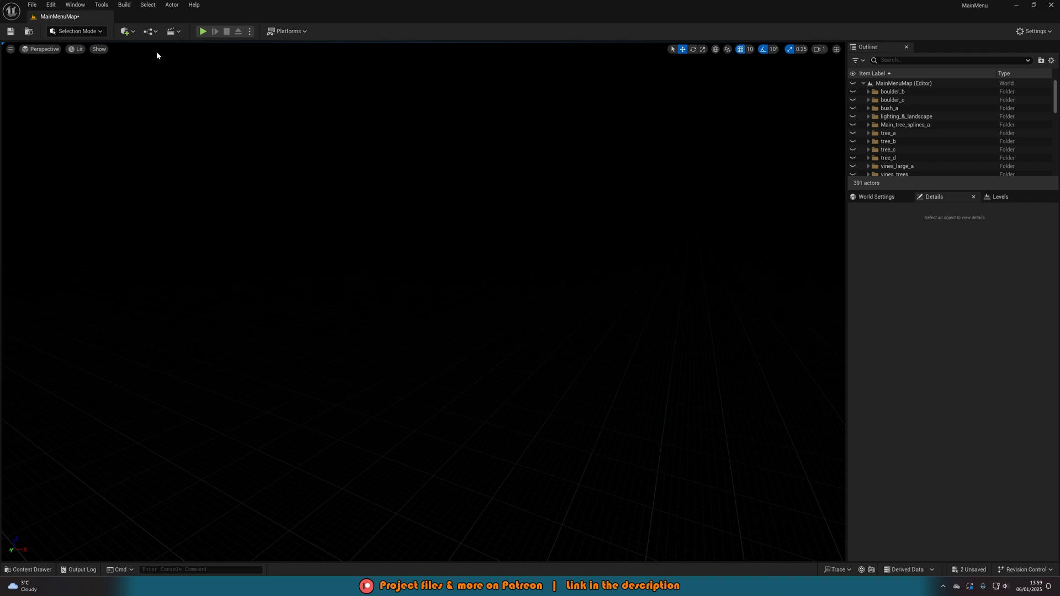
Open the Level Blueprint of MainMenuMap and compile it.
click(149, 32)
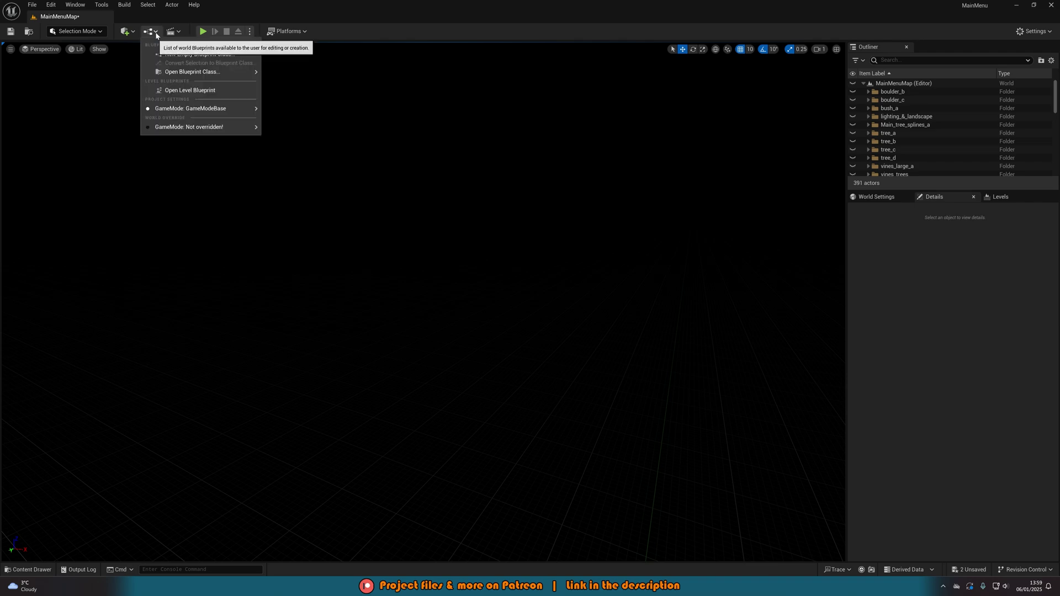
click(180, 91)
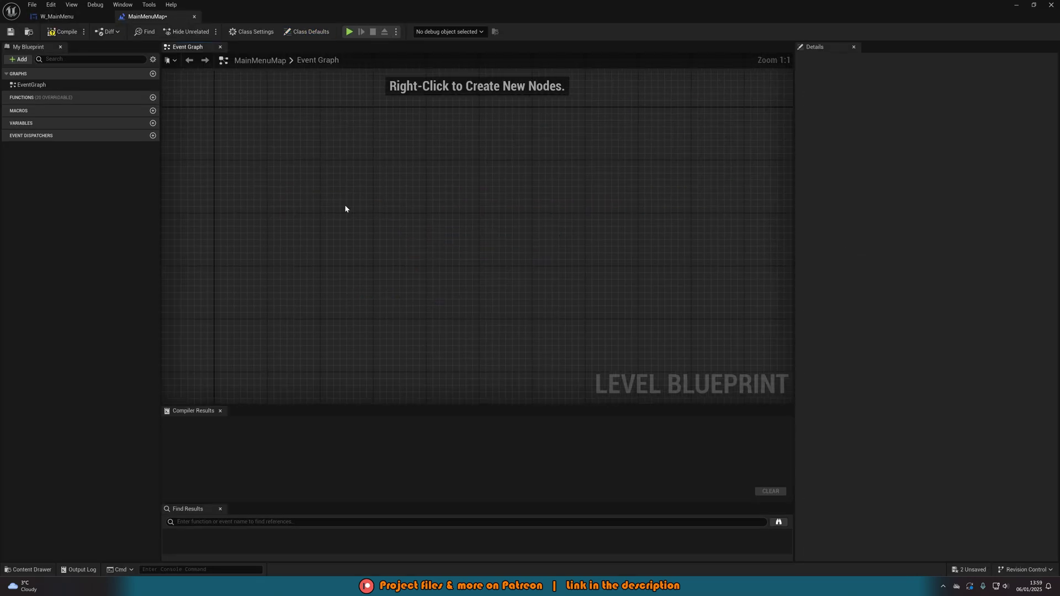
click(77, 33)
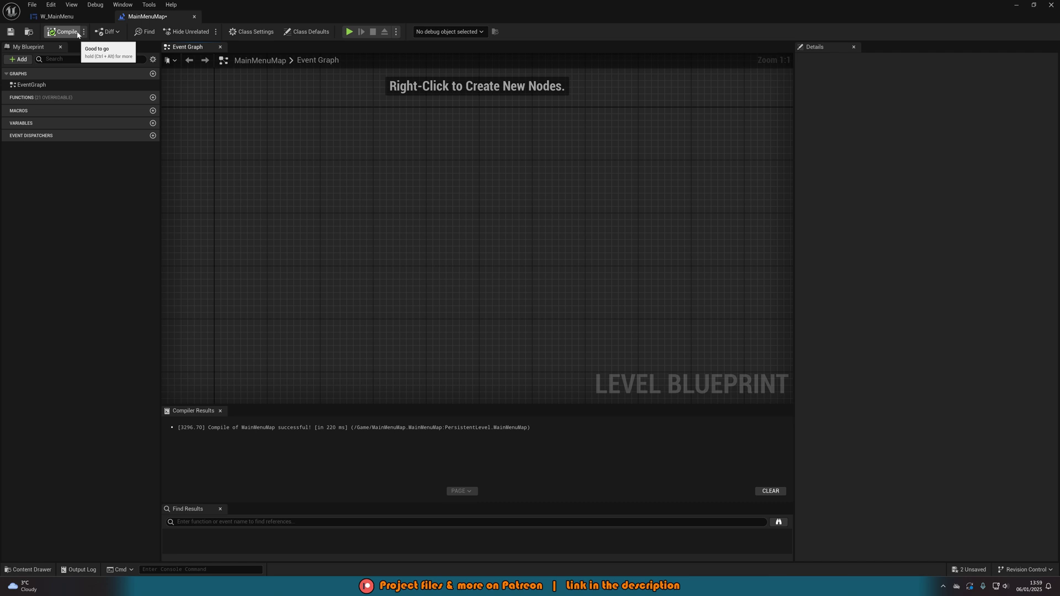
click(1015, 5)
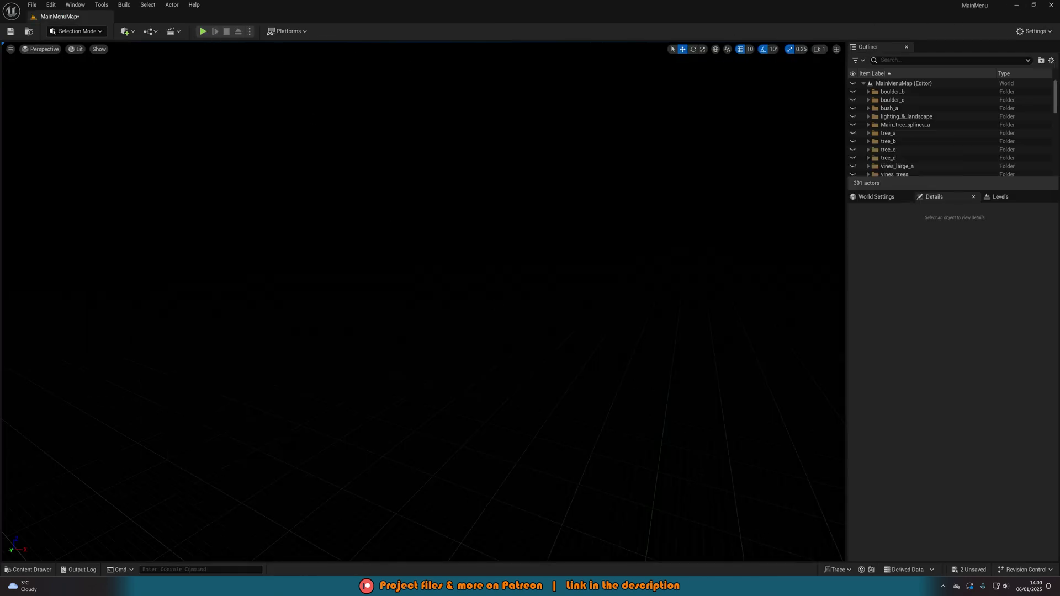
key(alt+Tab)
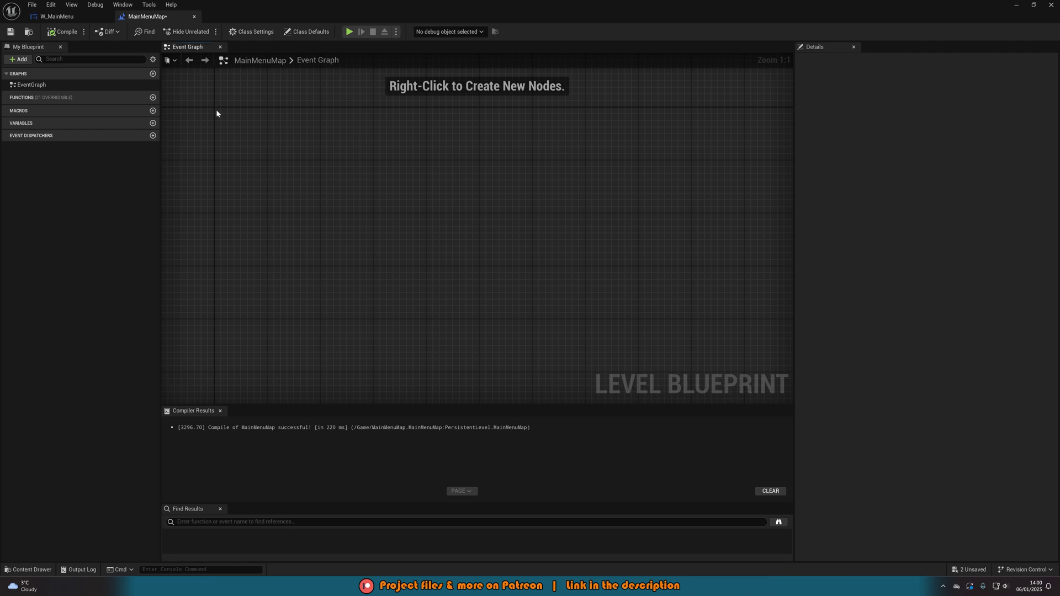
Add an Event BeginPlay node and connect it to a Create Widget node with W_MainMenu as its class.
key(ctrl+v)
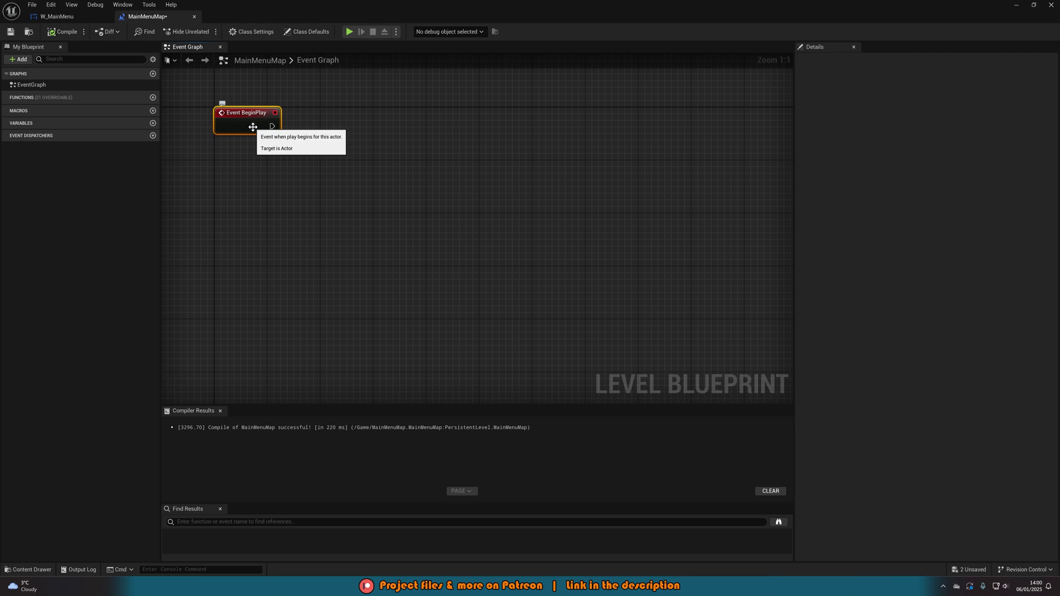
right_drag(271, 130, 279, 151)
drag(280, 149, 397, 151)
key(Escape)
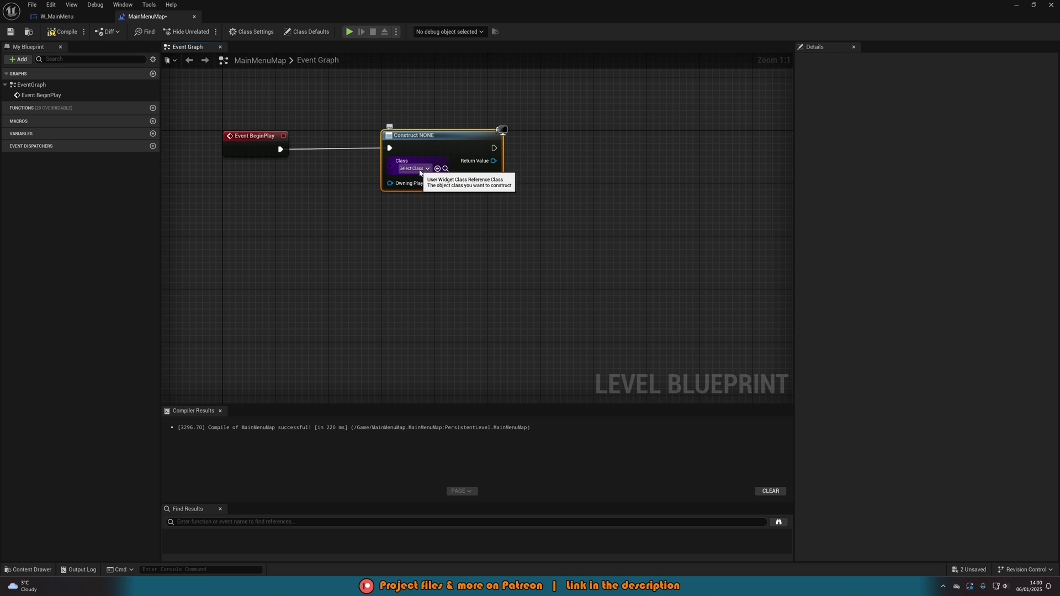
click(415, 168)
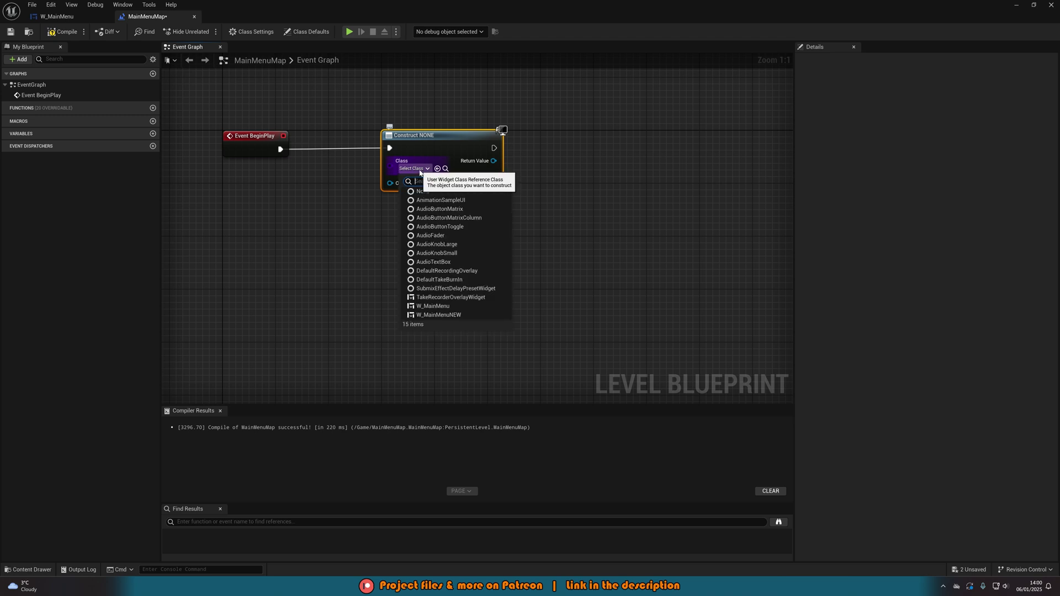
click(438, 204)
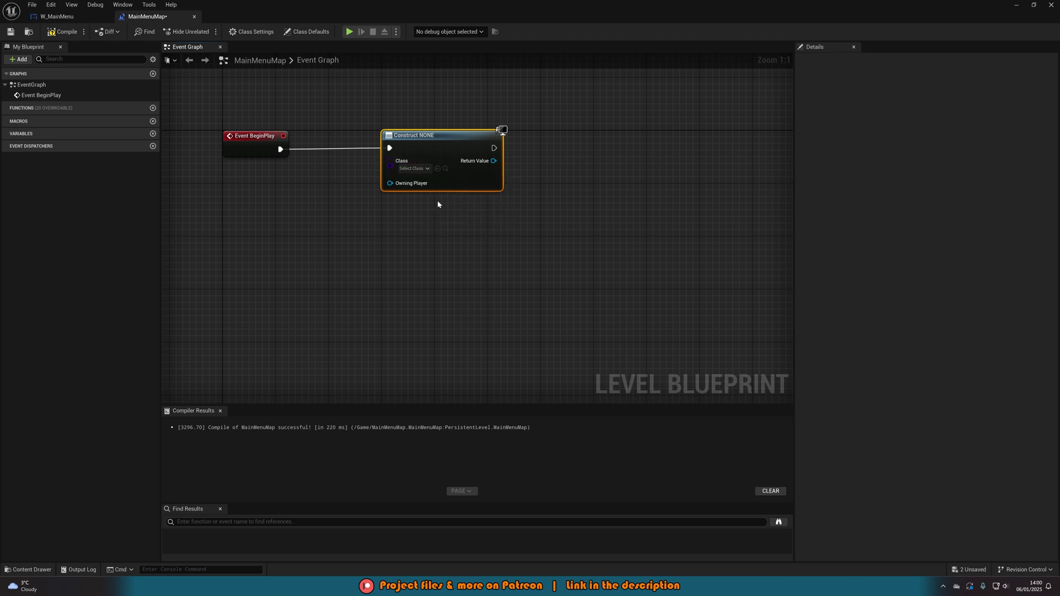
Add an Add to Viewport node connected to the Return Value of the Create W Main Menu Widget node.
right_drag(437, 205, 329, 227)
drag(388, 184, 465, 192)
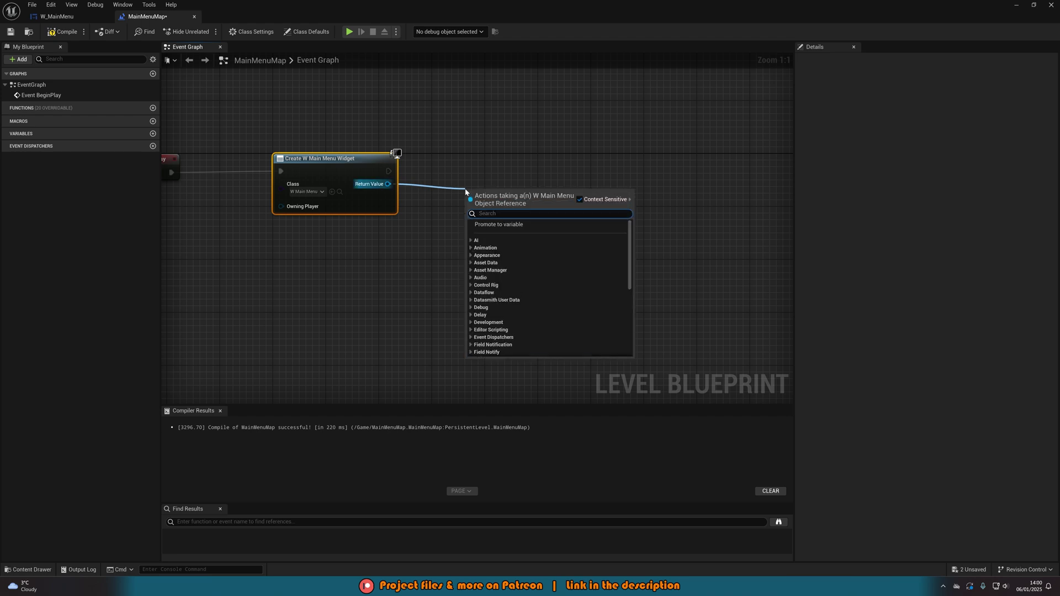
text(add to viewport)
key(Return)
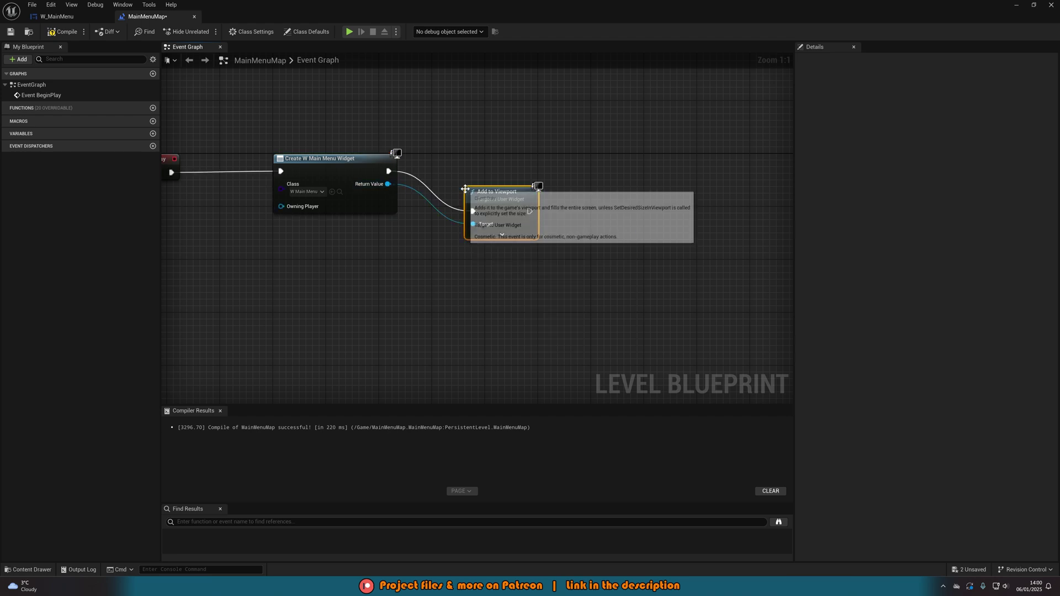
Align the Add to Viewport node beside Create W Main Menu Widget and place a Get Player Controller node below the widget node.
drag(521, 219, 467, 179)
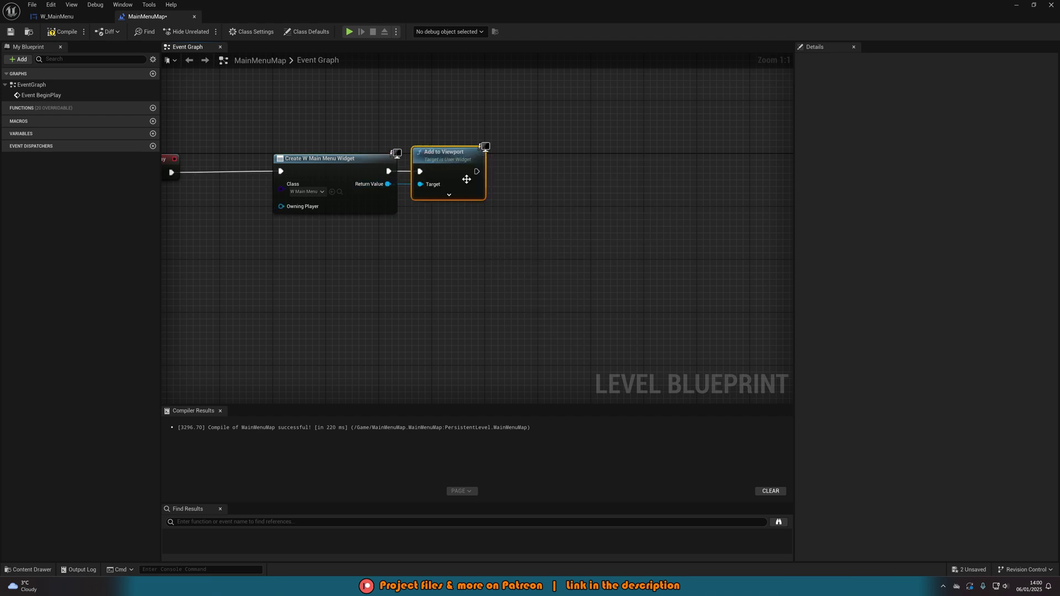
right_drag(466, 180, 402, 182)
right_drag(287, 272, 352, 264)
right_click(351, 264)
text(get player con)
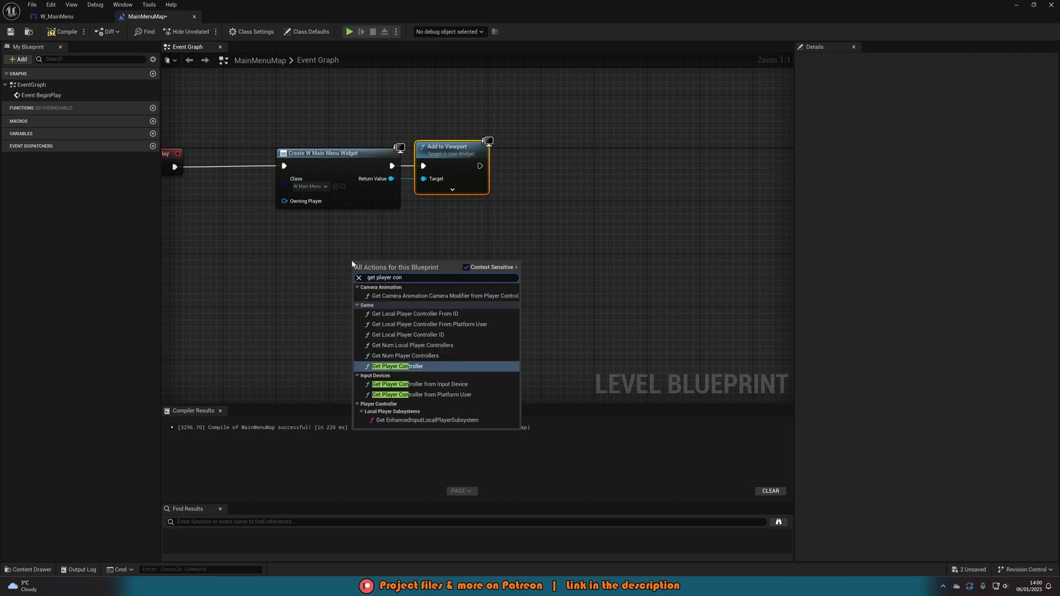
click(397, 334)
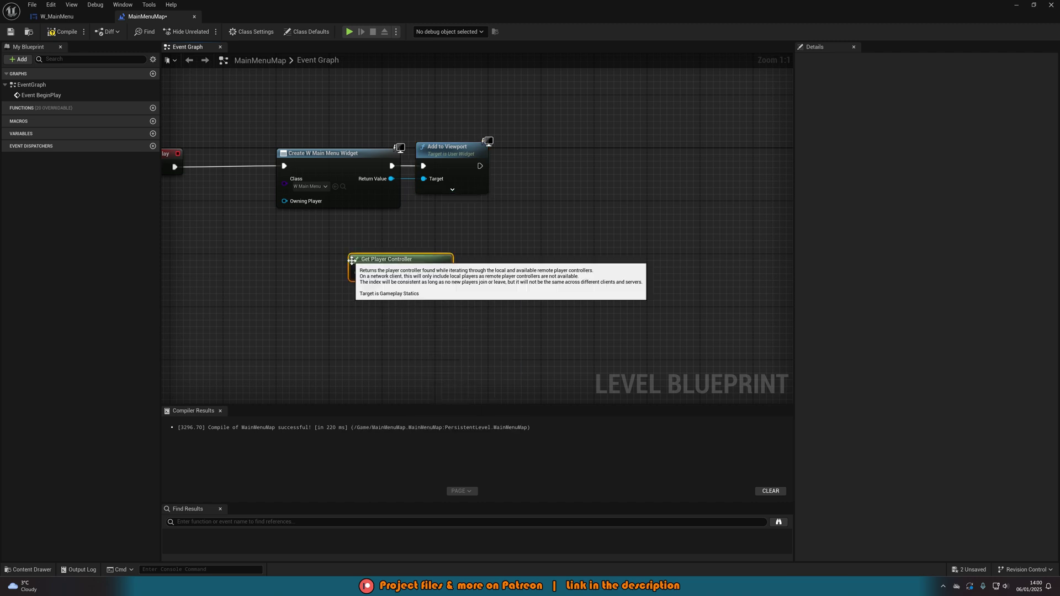
drag(402, 264, 327, 240)
Add a Set Input Mode UI Only node after Add to Viewport, wiring in the Player Controller and the created widget as In Widget to Focus.
drag(370, 245, 414, 248)
text(set input mode)
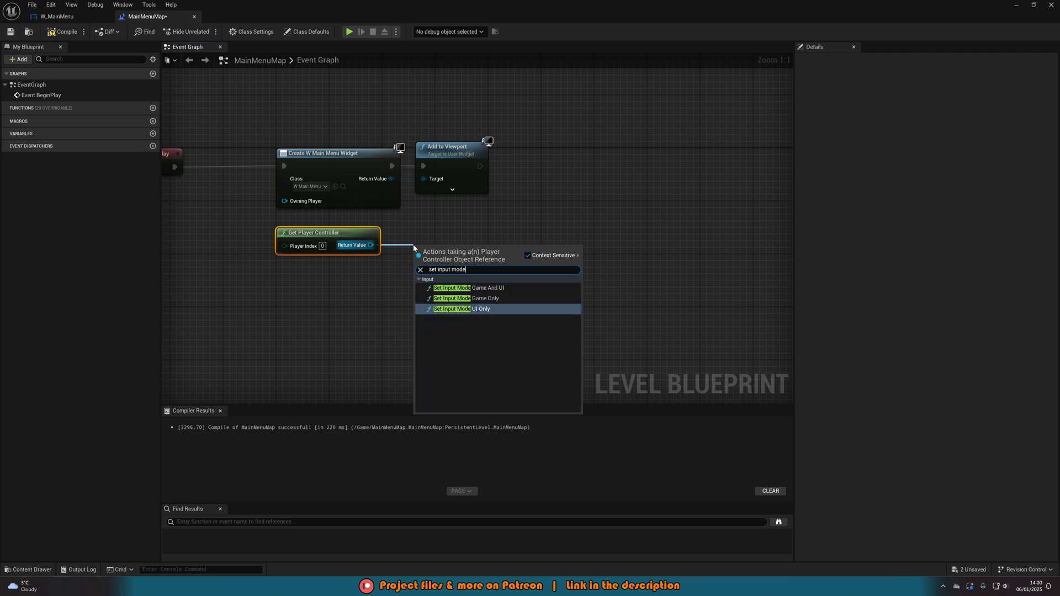
key(Return)
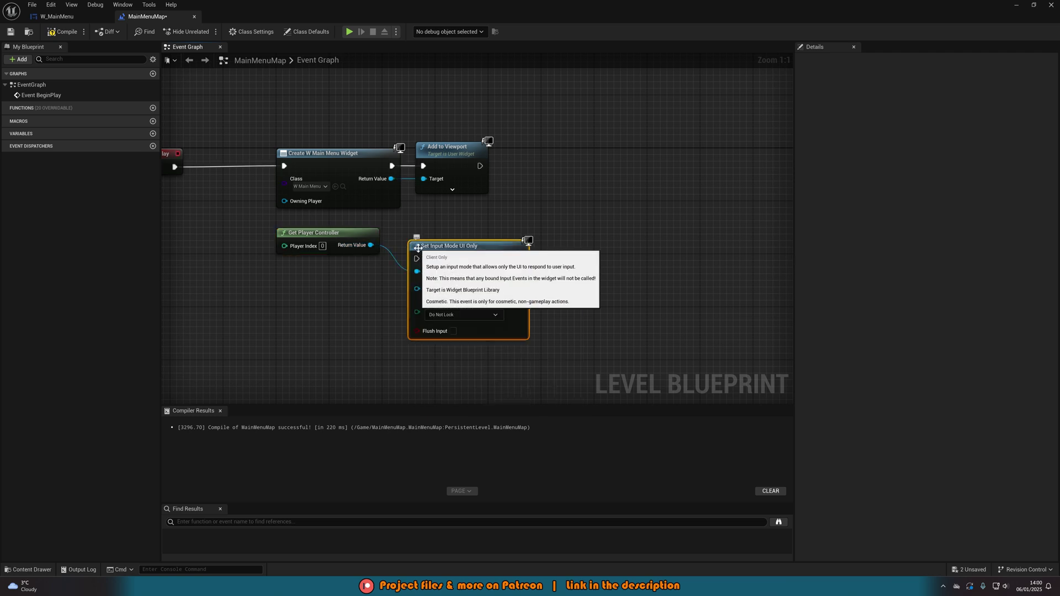
drag(416, 259, 479, 166)
drag(448, 251, 561, 158)
drag(530, 195, 390, 178)
drag(370, 245, 529, 178)
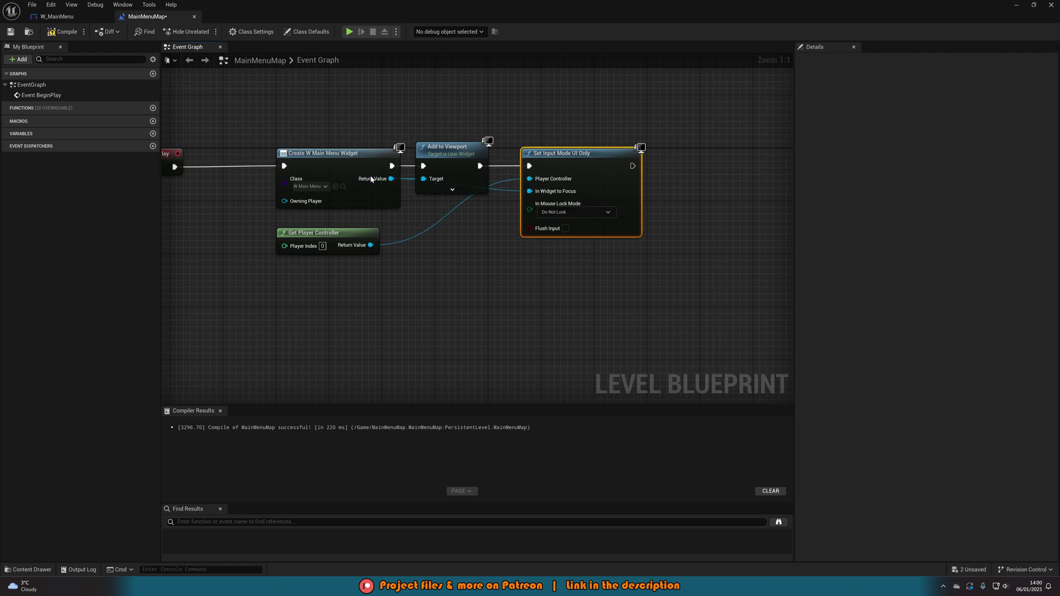
Insert a reroute node in the Player Controller wire and position it level with the Get Player Controller output.
right_drag(422, 227, 348, 224)
double_click(354, 225)
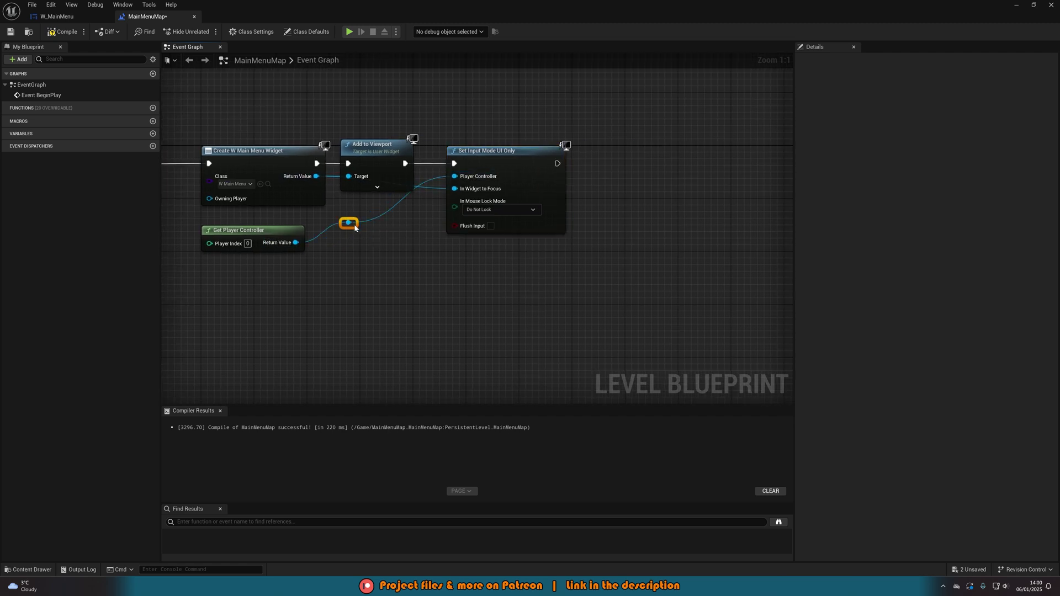
drag(373, 257, 422, 250)
Add an enabled Set Show Mouse Cursor node after Set Input Mode UI Only and route its Target wire through a second reroute node.
right_drag(420, 250, 419, 282)
drag(407, 252, 614, 283)
text(show mouse cursor)
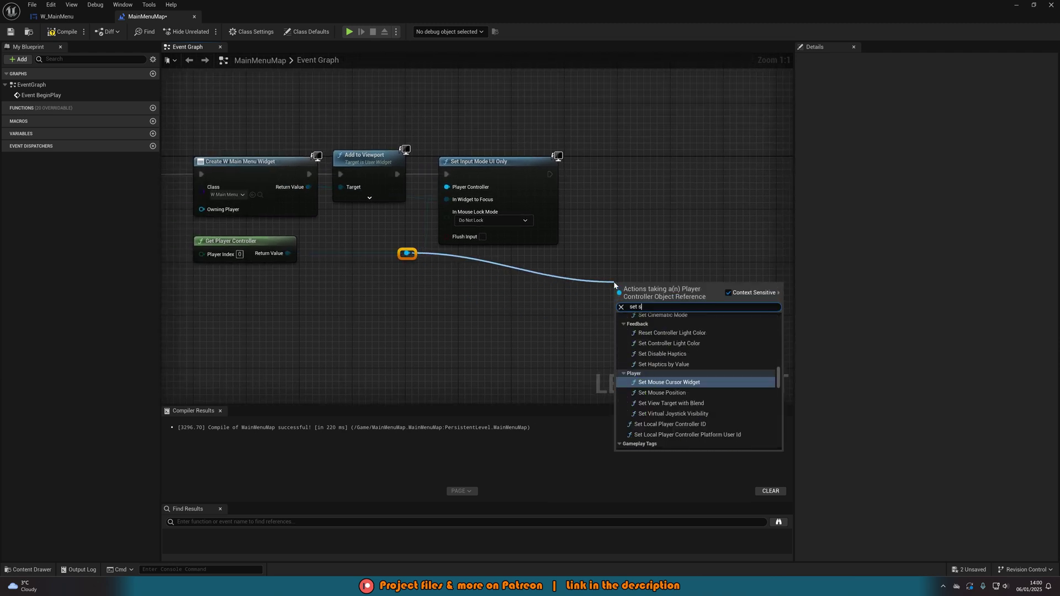
key(Return)
click(675, 300)
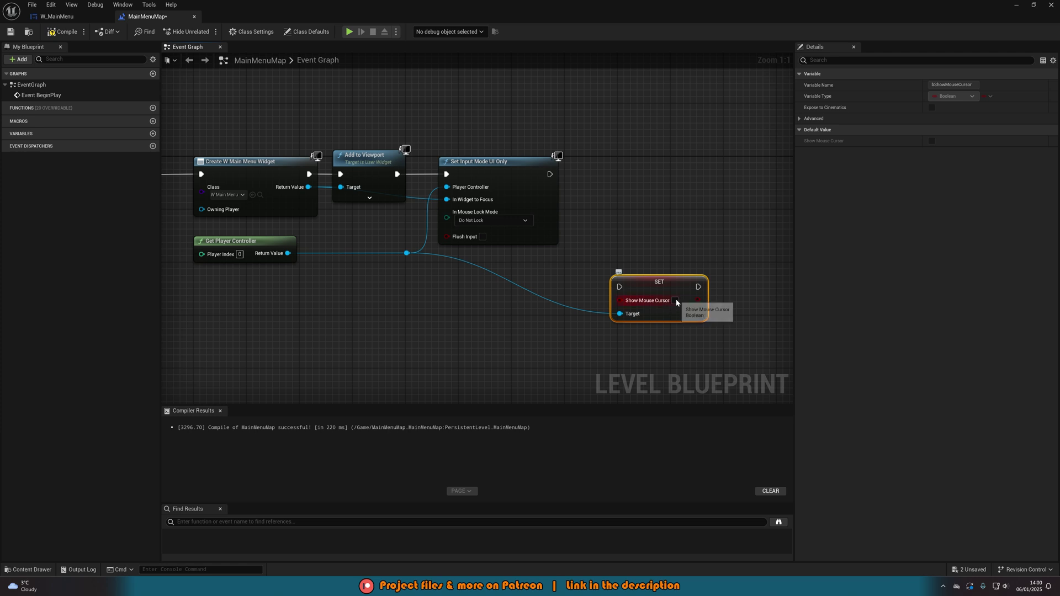
drag(619, 287, 546, 175)
right_click(630, 204)
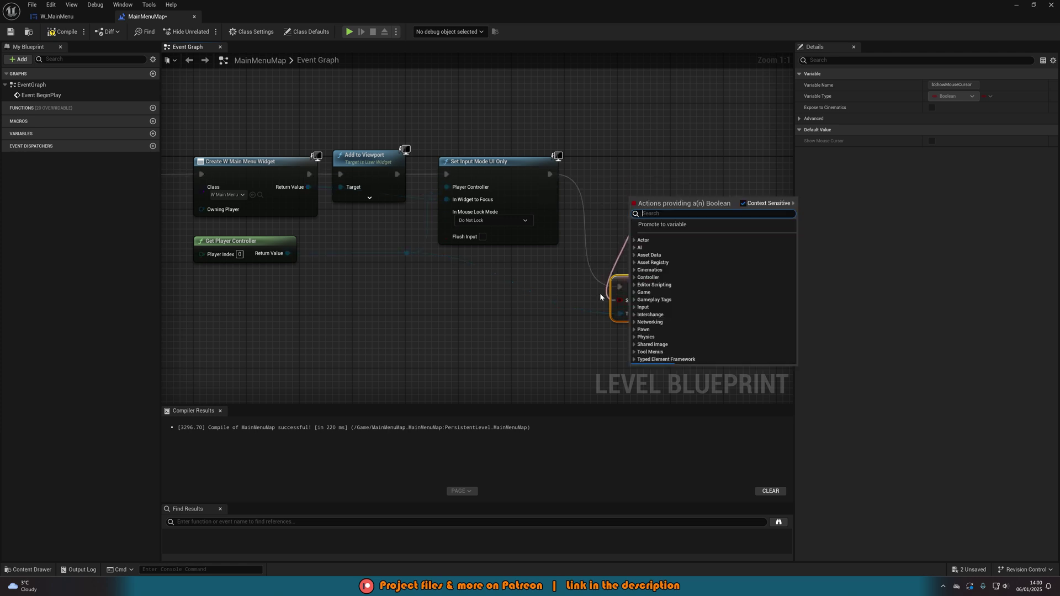
click(600, 295)
drag(643, 288, 617, 182)
key(q)
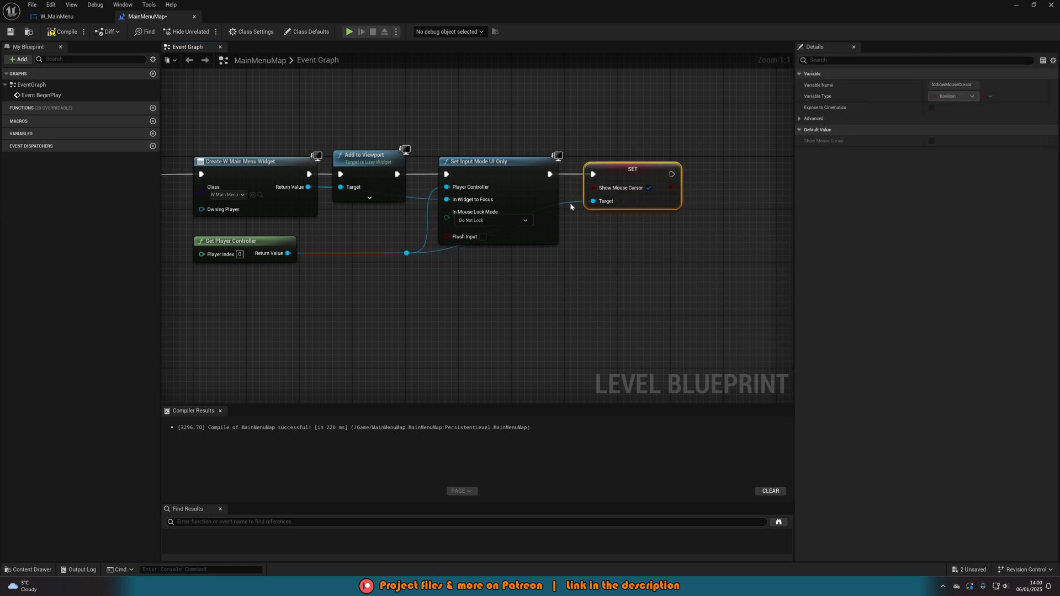
double_click(571, 203)
drag(570, 203, 571, 259)
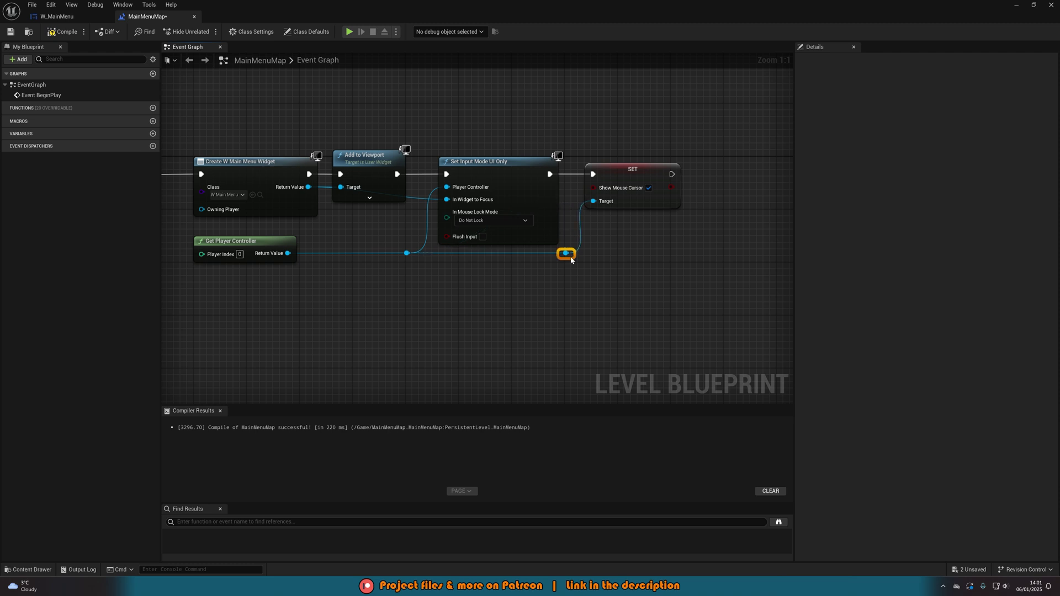
Compile and save the Level Blueprint, then return to the MainMenuMap level editor.
click(62, 31)
click(10, 31)
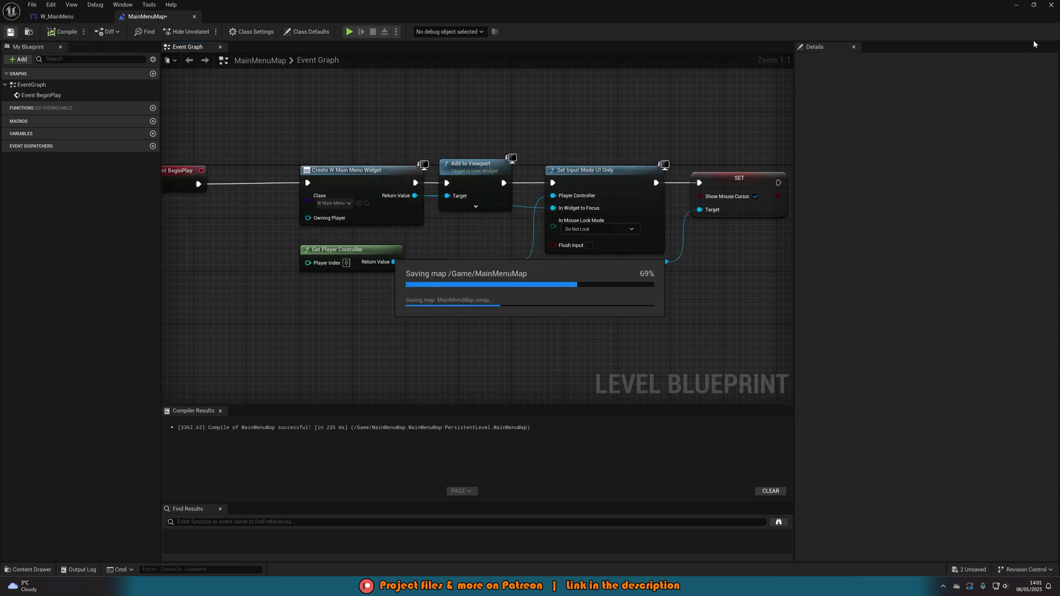
click(1016, 5)
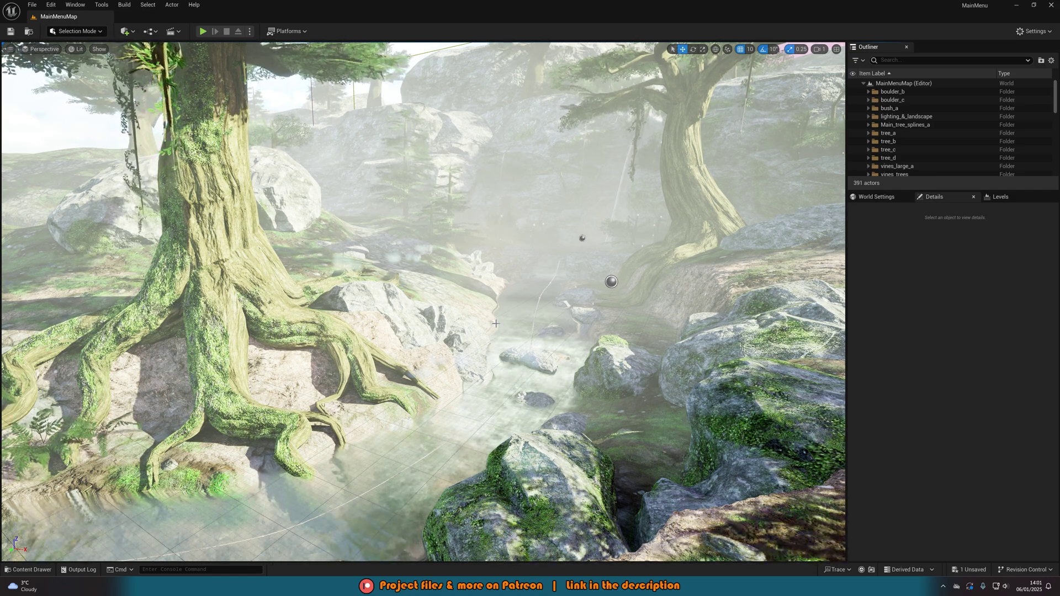
Place a Camera Actor in the level near the stream at X 560, Y 60, Z -90.
right_drag(495, 323, 470, 254)
click(130, 32)
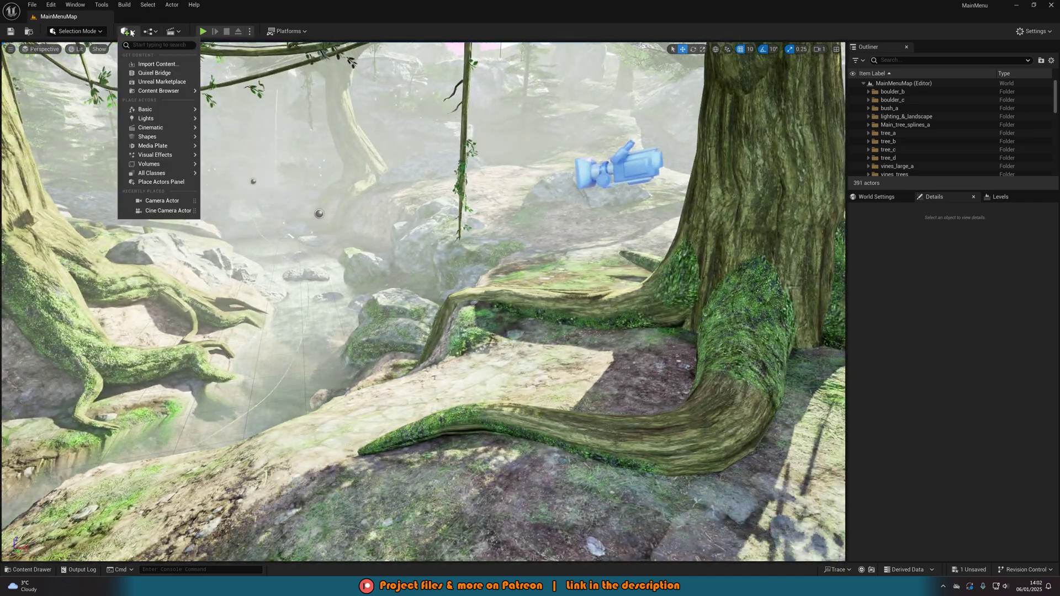
text(camera)
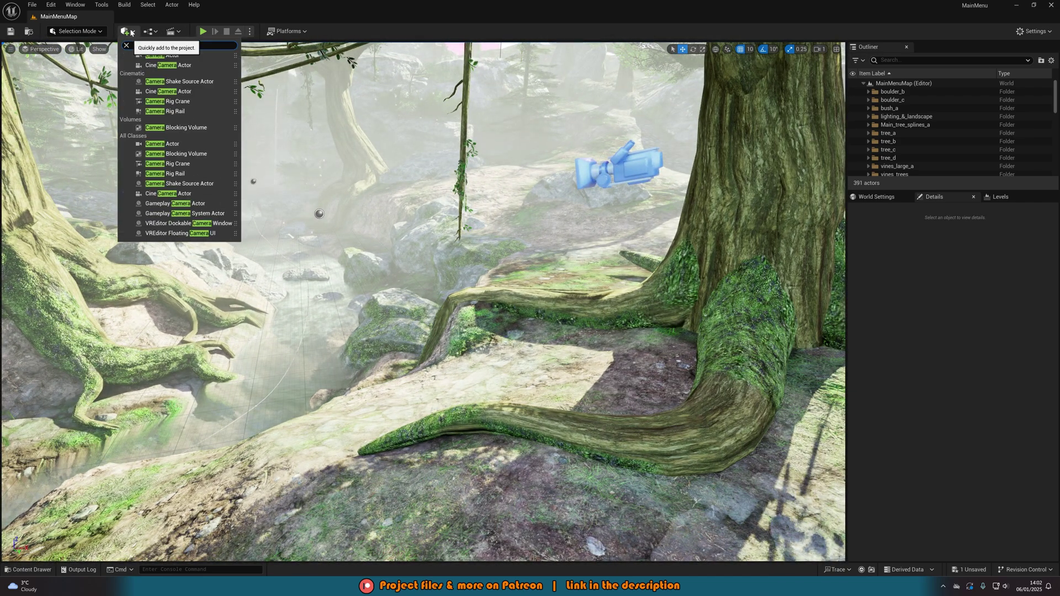
drag(172, 145, 238, 406)
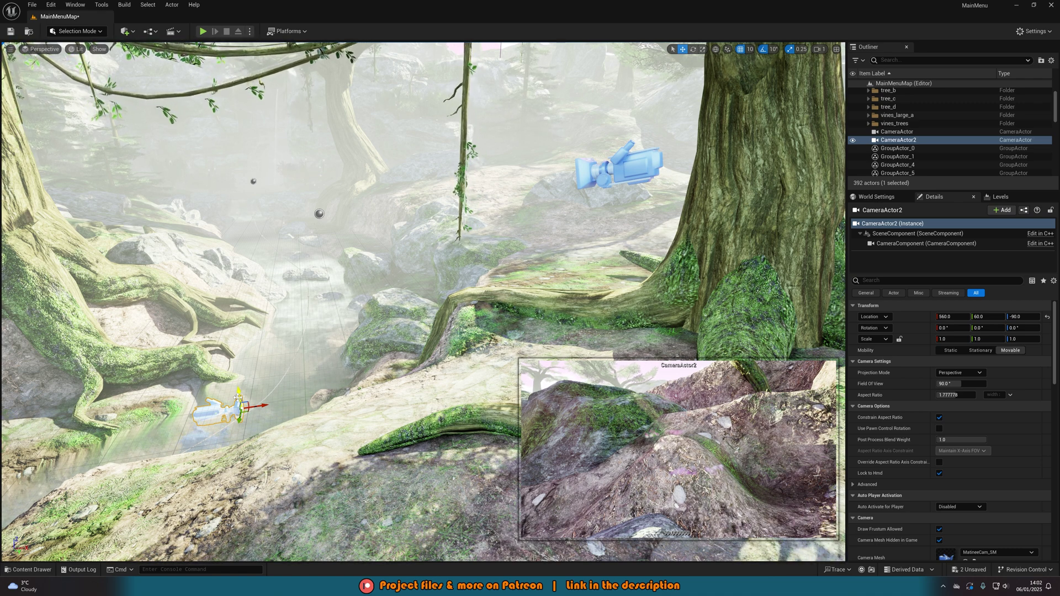
Pilot CameraActor2 to about X 629, Y -1451, Z 312 with pitch -6.6° and yaw -107.6°, and stop piloting.
right_click(922, 141)
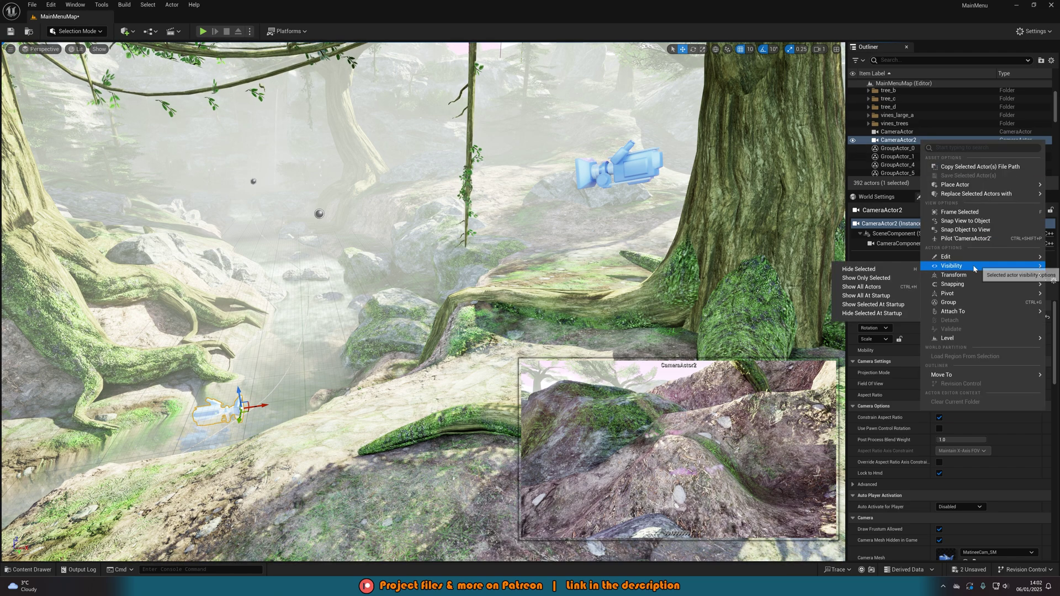
click(965, 239)
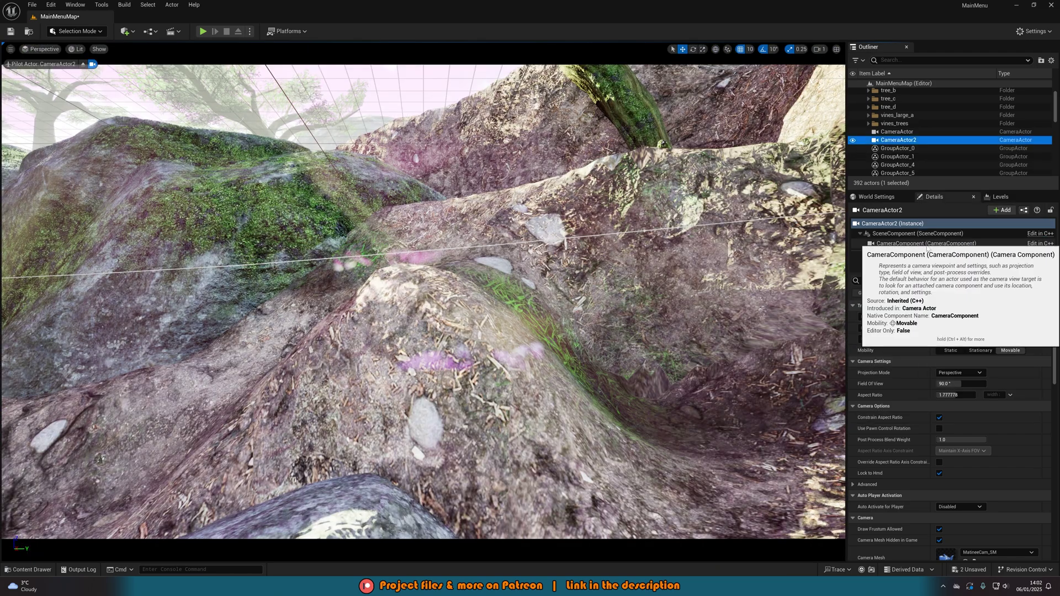
right_drag(508, 258, 441, 268)
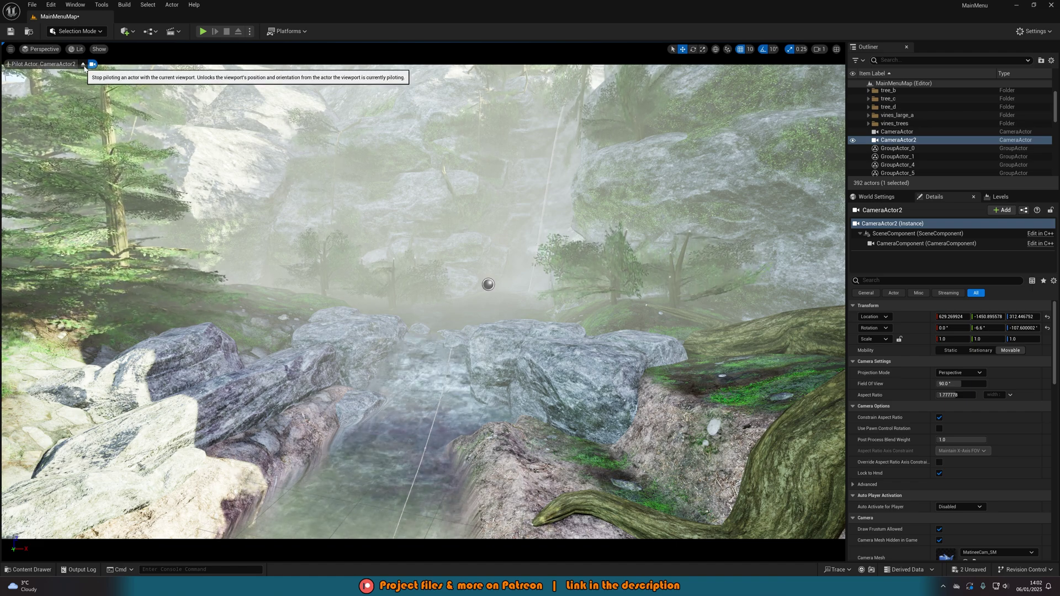
click(82, 64)
Open the Level Blueprint with the new camera selected and create a reference to CameraActor2 in the Event Graph.
scroll(423, 302, down, 5)
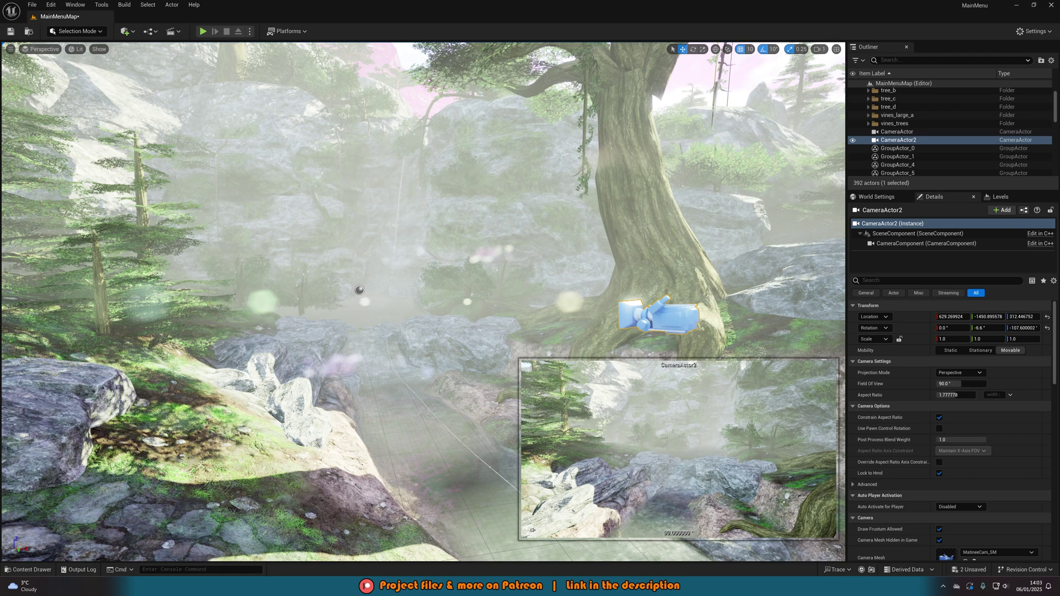
right_drag(423, 302, 562, 233)
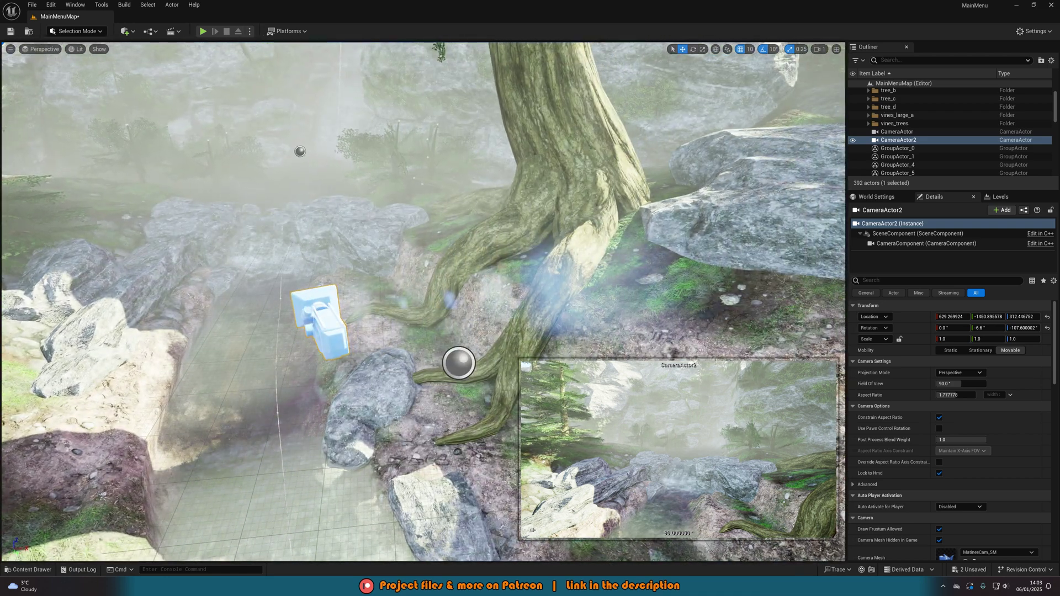
click(150, 31)
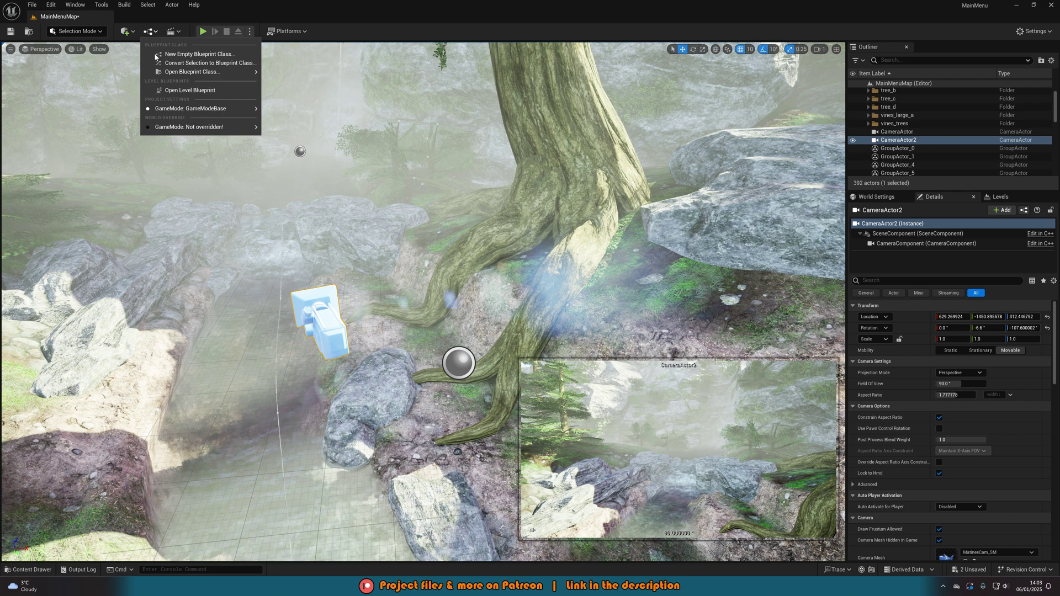
click(173, 91)
right_click(272, 335)
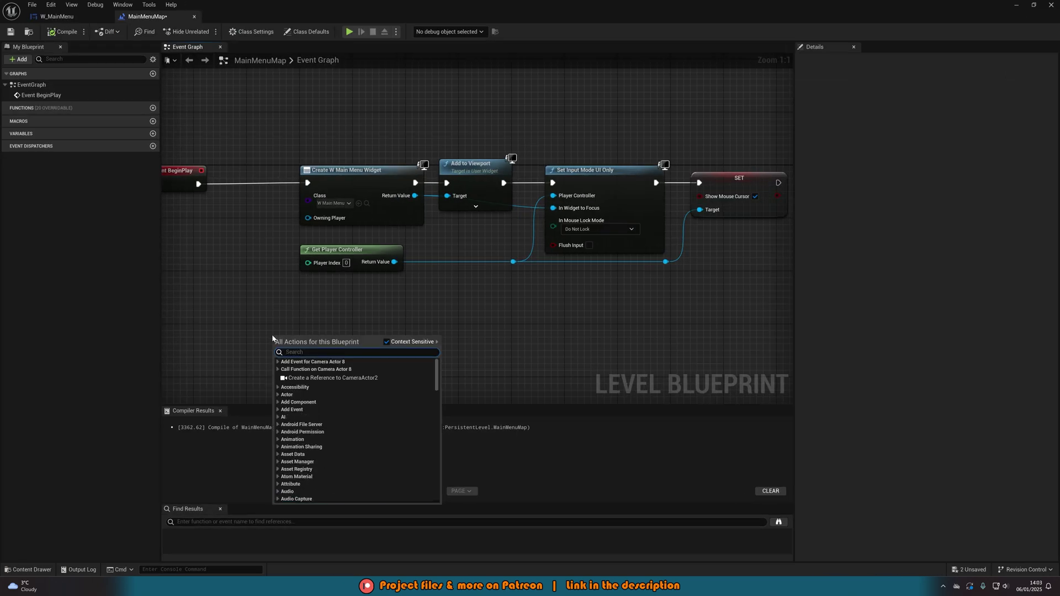
click(302, 379)
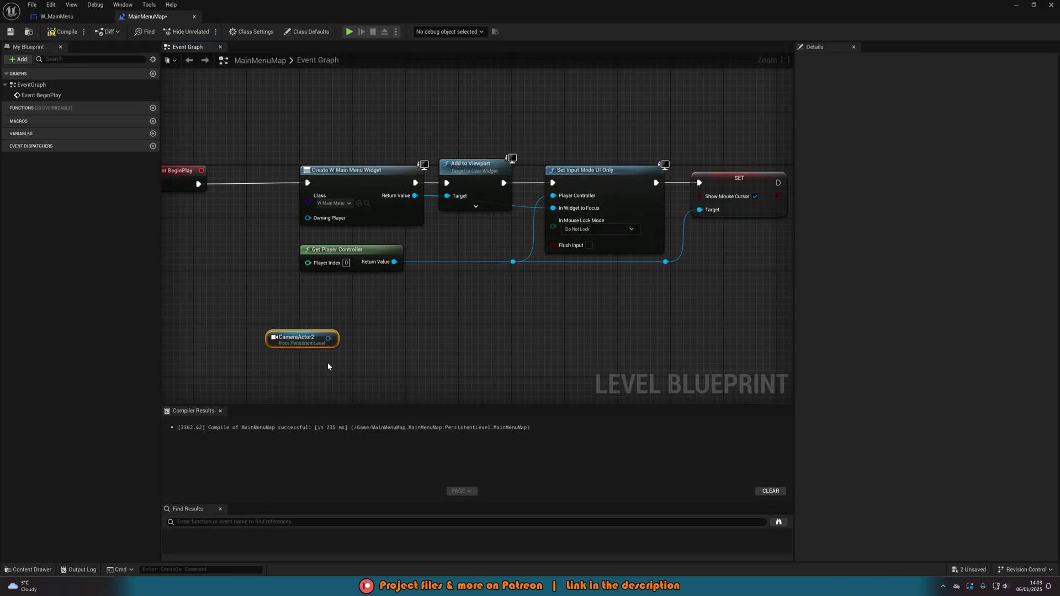
Add a Set View Target with Blend node from the Player Controller and connect CameraActor2 to its New View Target.
right_drag(327, 362, 296, 265)
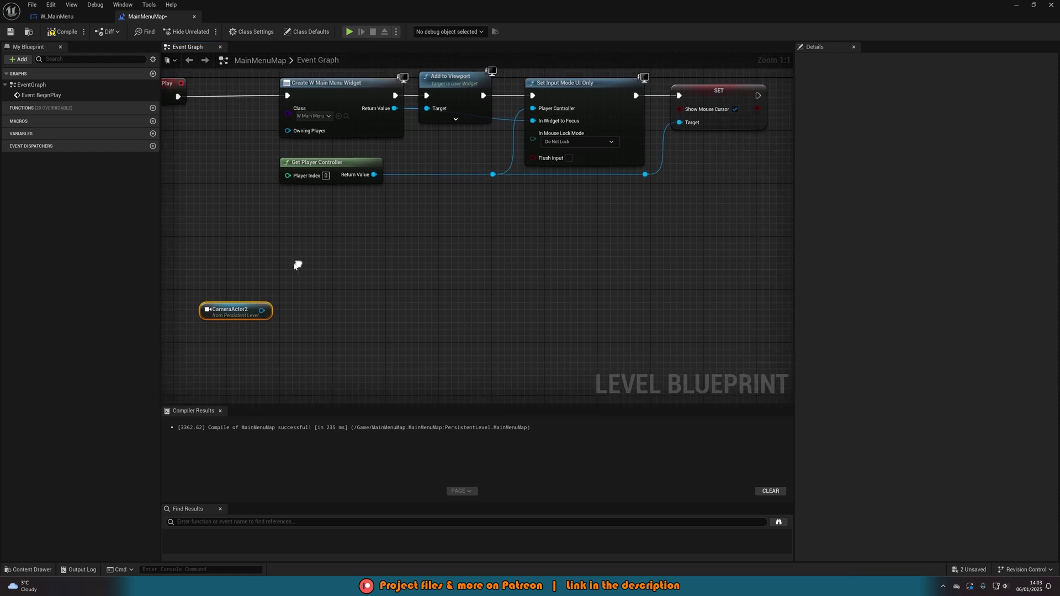
drag(373, 174, 435, 282)
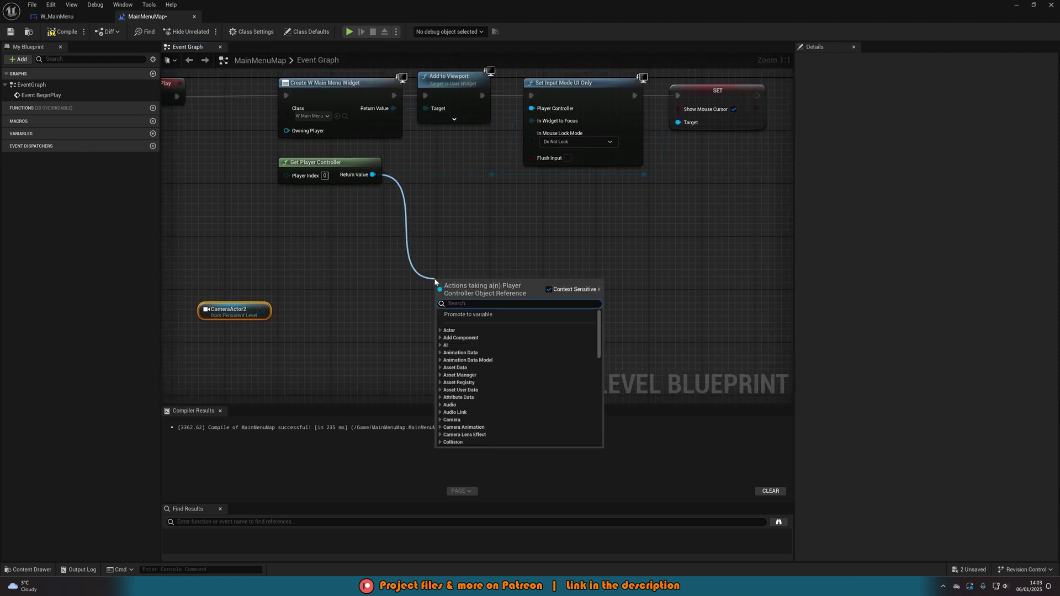
text(s3et)
key(BackSpace)
key(BackSpace)
key(BackSpace)
key(BackSpace)
text(set view target)
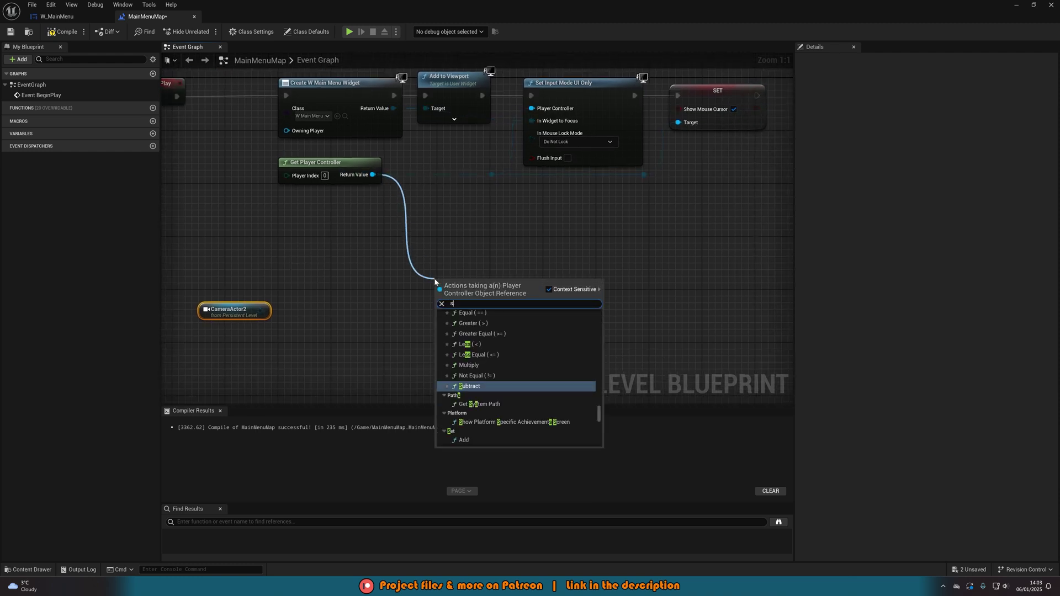
key(Return)
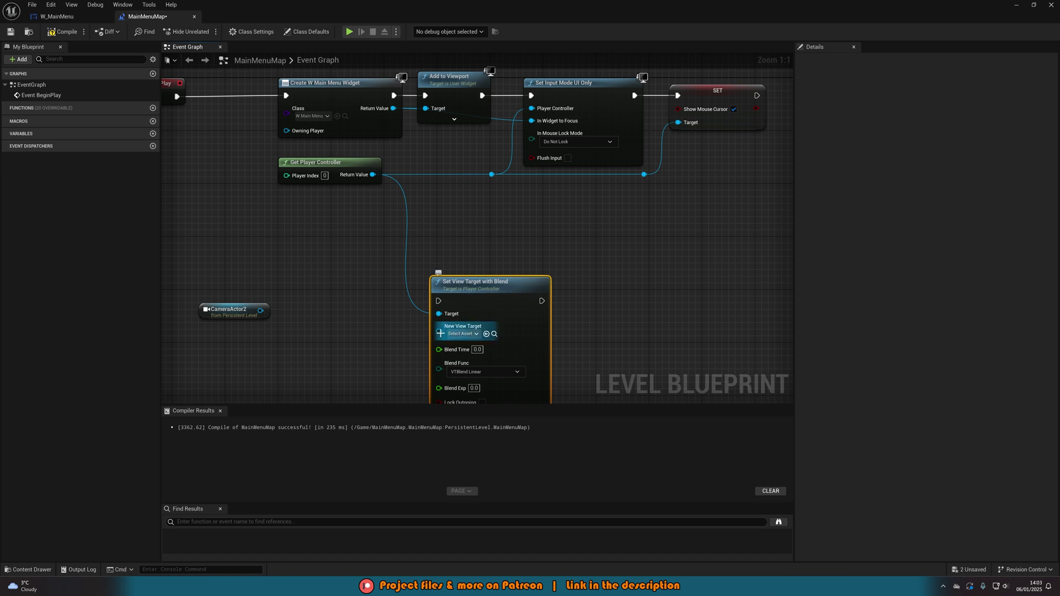
drag(439, 331, 260, 310)
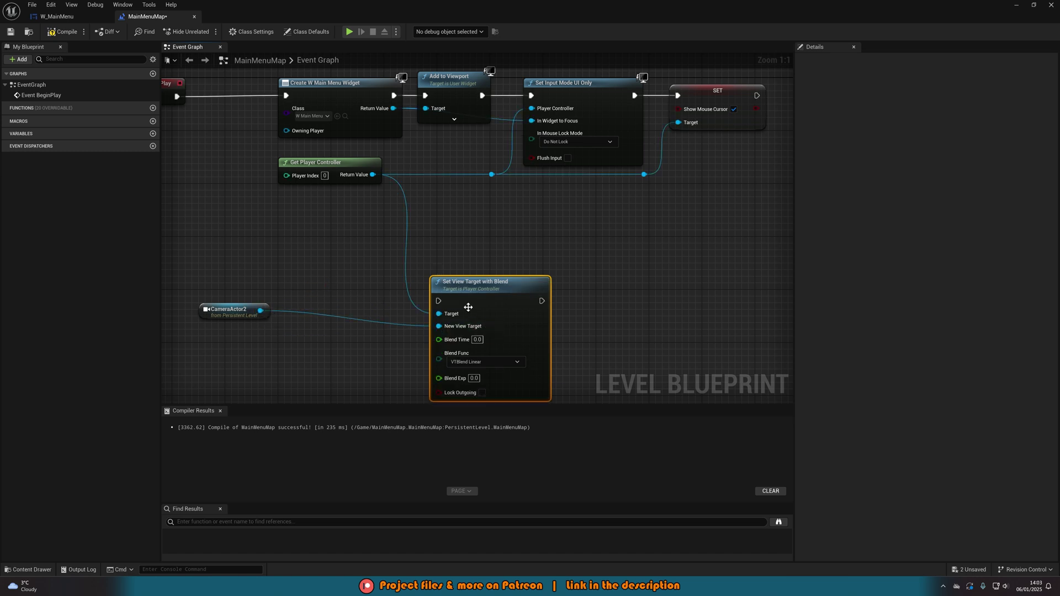
mouse_move(468, 307)
mouse_down()
mouse_move(468, 282)
mouse_move(469, 294)
mouse_up()
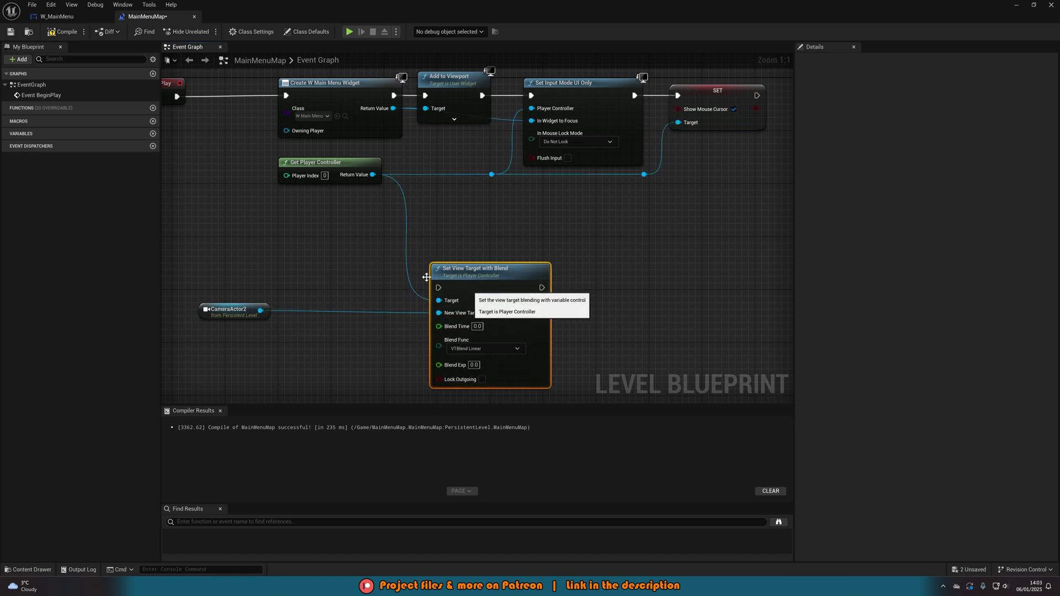
Insert a Sequence node after Event BeginPlay and connect its Then 0 output to Create W Main Menu Widget.
right_drag(426, 277, 521, 292)
right_drag(502, 249, 494, 272)
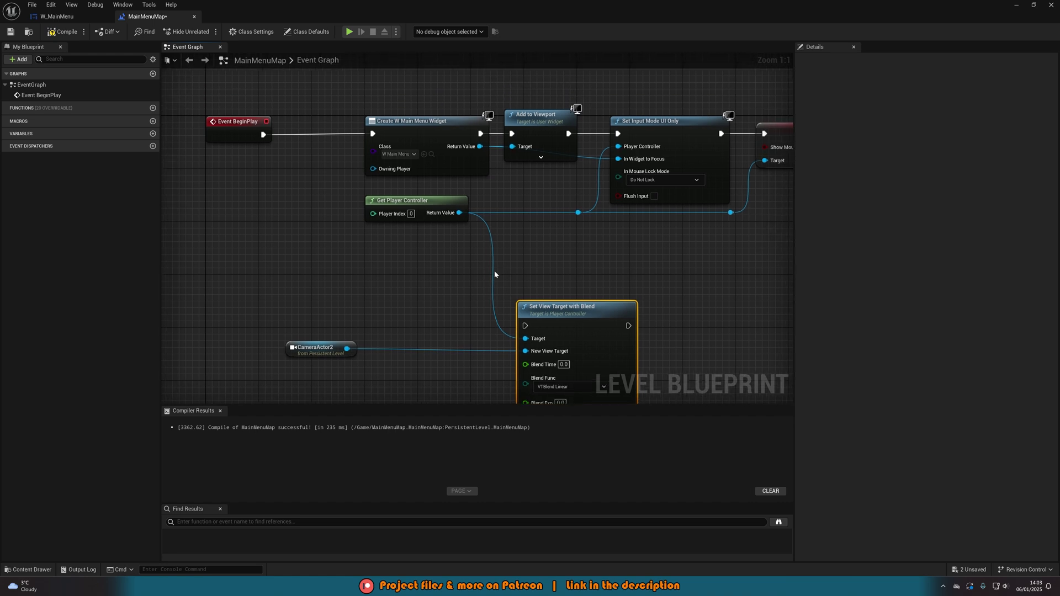
click(287, 118)
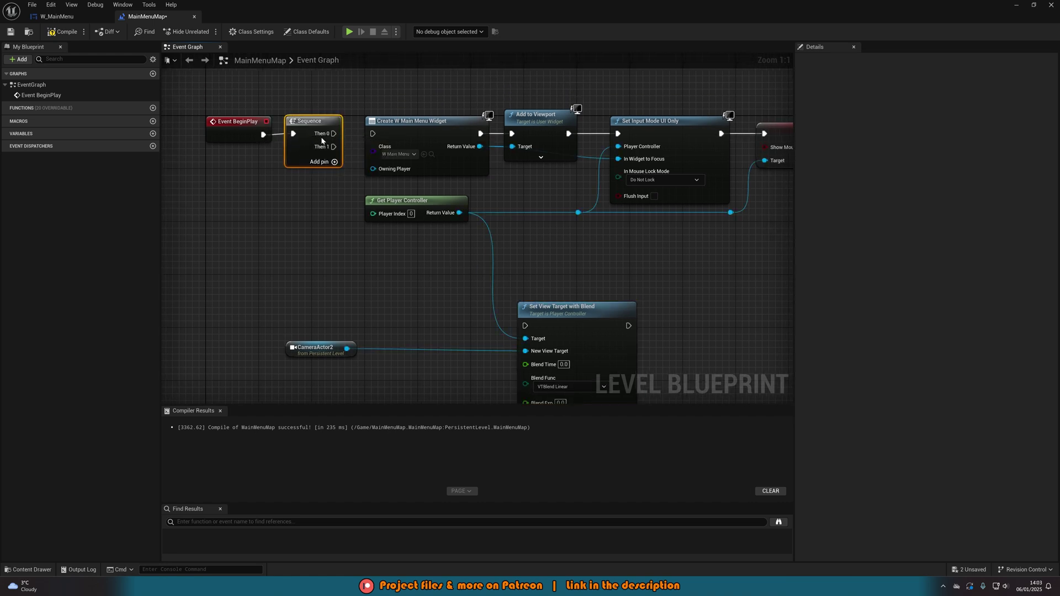
drag(334, 133, 370, 134)
right_drag(415, 244, 359, 242)
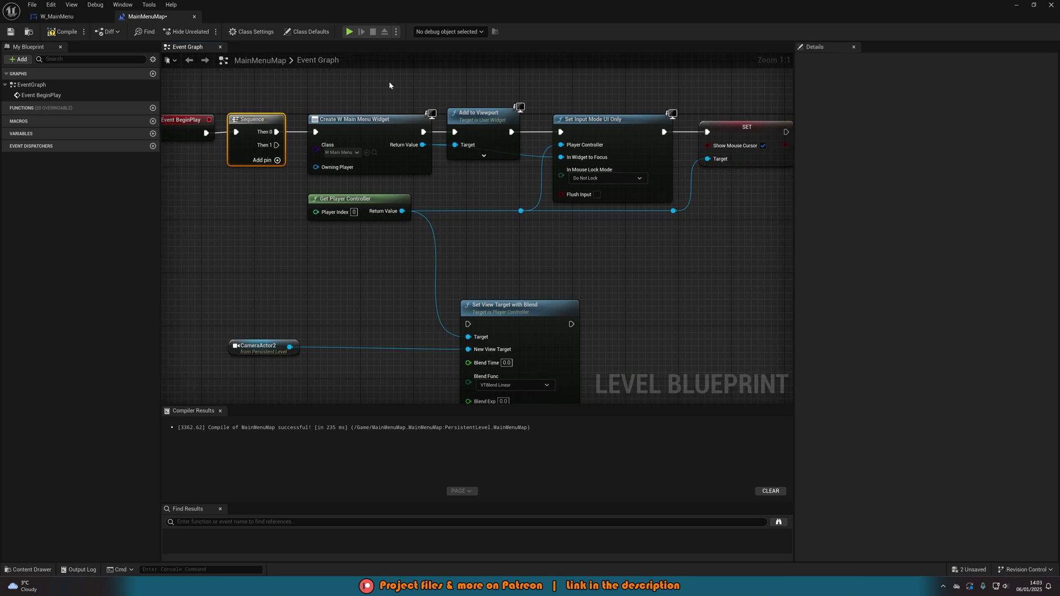
Connect the Sequence's Then 1 output to Set View Target with Blend and move that node and CameraActor2 closer to the Sequence.
drag(280, 148, 468, 324)
right_drag(400, 302, 435, 274)
drag(248, 301, 514, 331)
drag(532, 296, 390, 259)
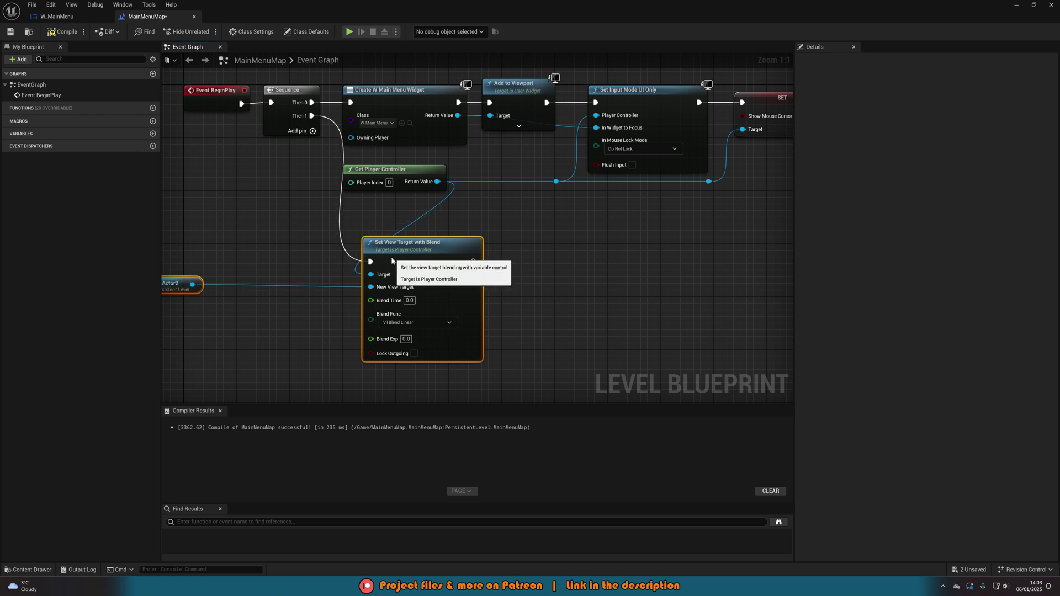
Move the CameraActor2 reference next to the Set View Target with Blend node and compile the Level Blueprint.
right_drag(165, 279, 283, 286)
drag(248, 287, 386, 291)
click(382, 257)
right_drag(382, 256, 253, 273)
click(66, 33)
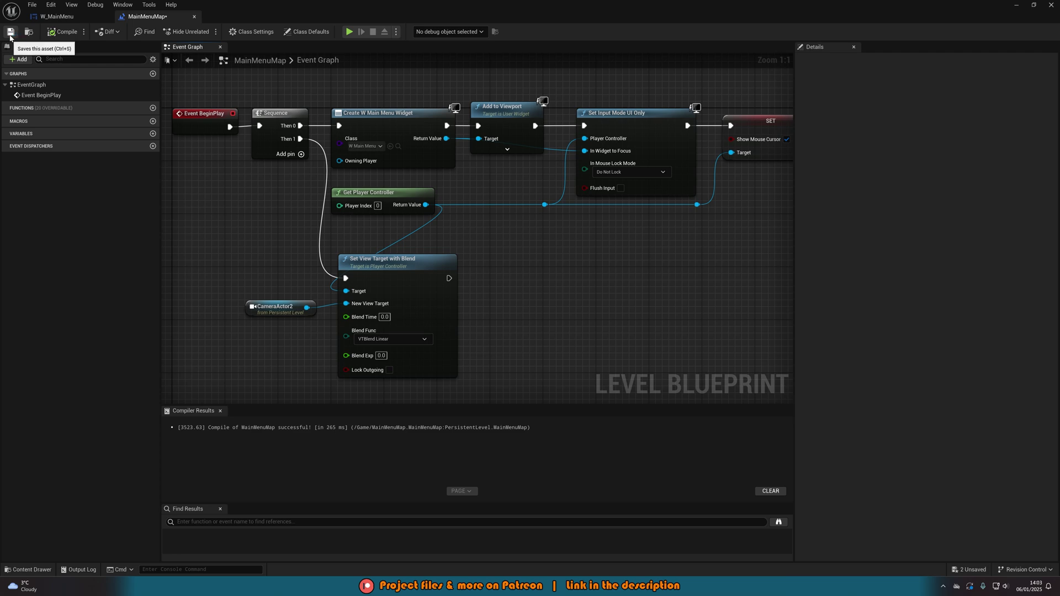
Play MainMenuMap from the level editor to check the menu over the camera background, and stop the session.
click(1016, 7)
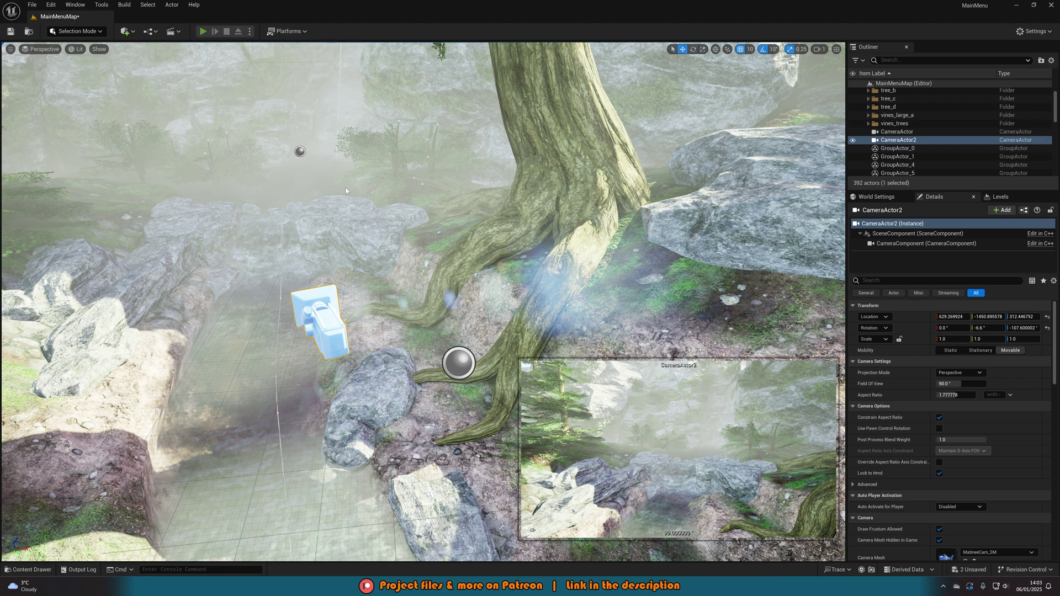
click(203, 31)
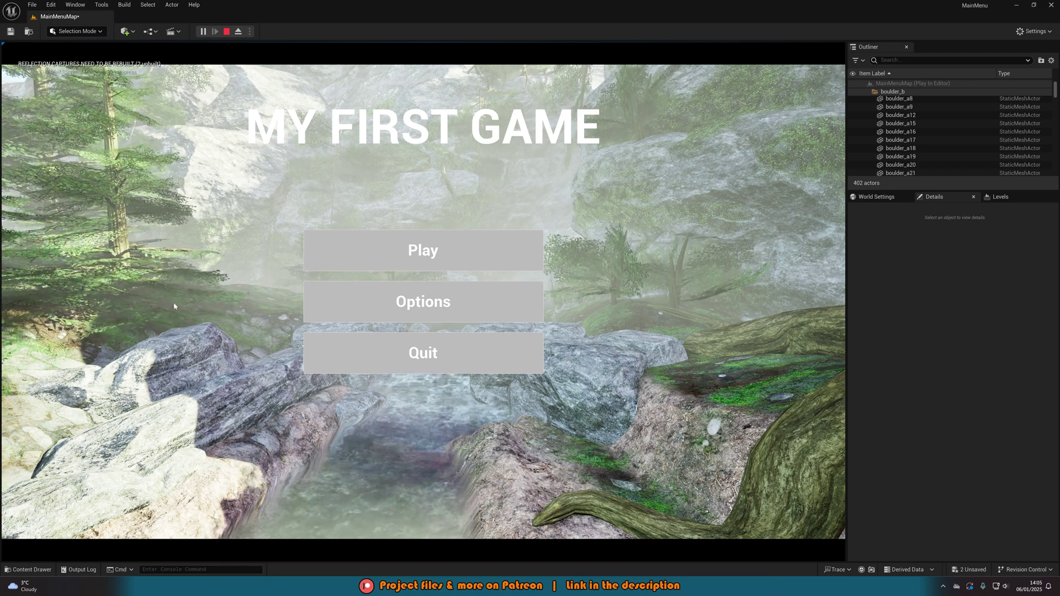
click(226, 32)
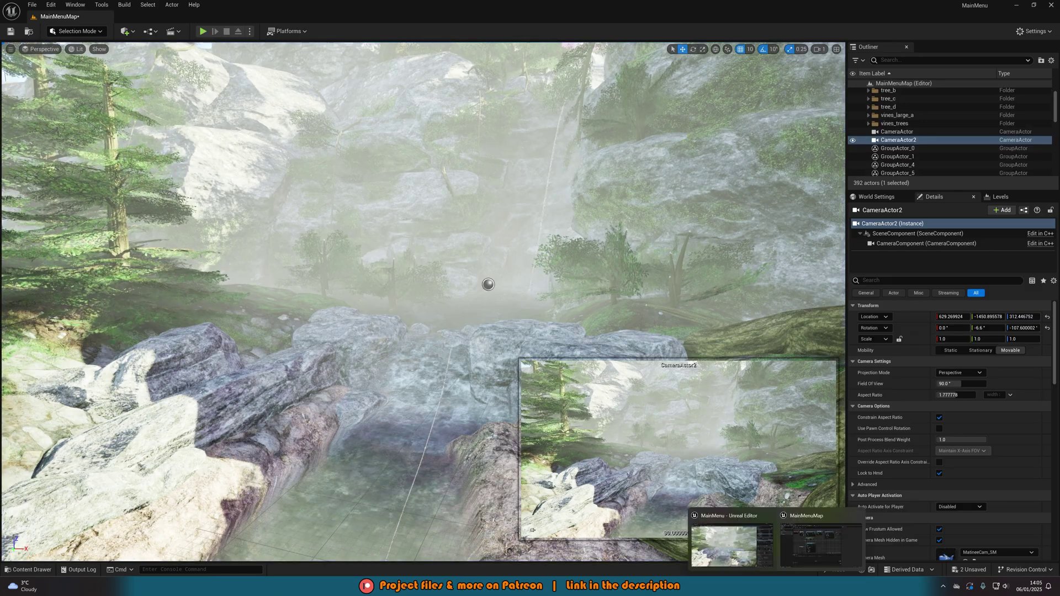
In the W_MainMenu designer, make Play_BTN a variable and add its On Clicked event.
click(809, 544)
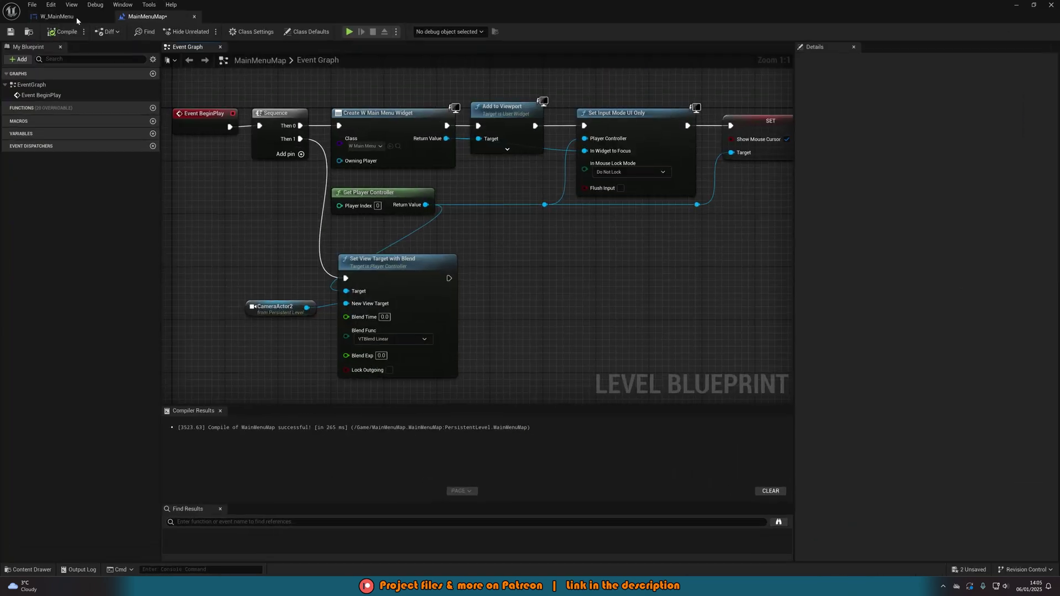
click(58, 17)
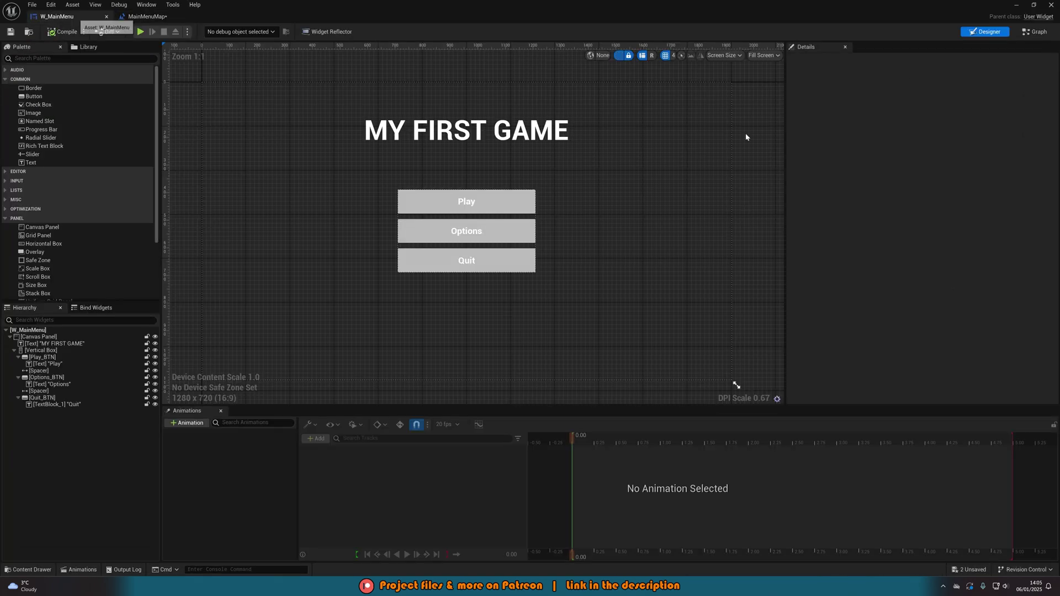
click(518, 207)
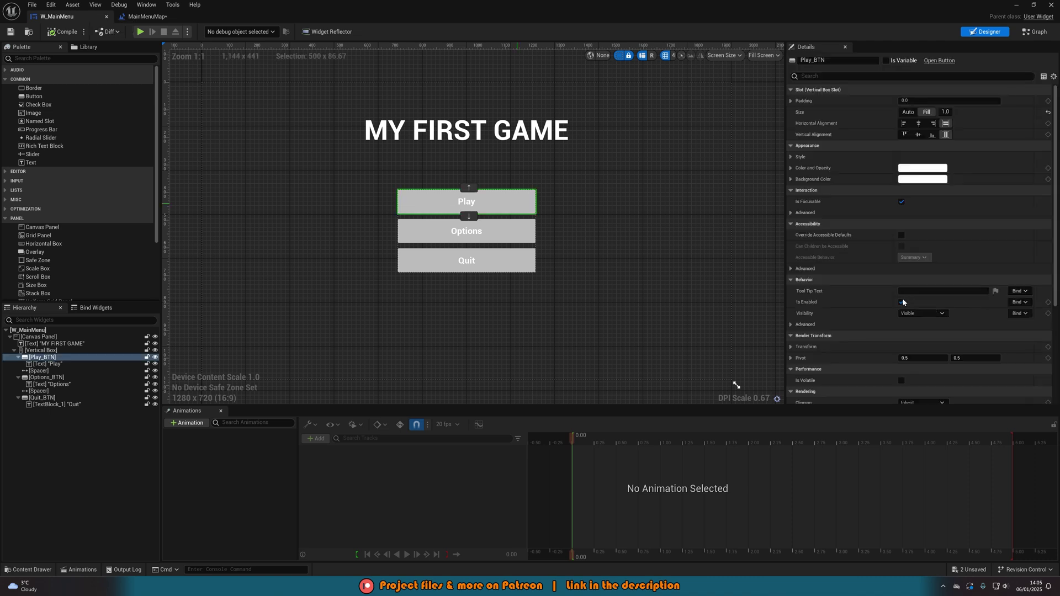
scroll(889, 302, down, 5)
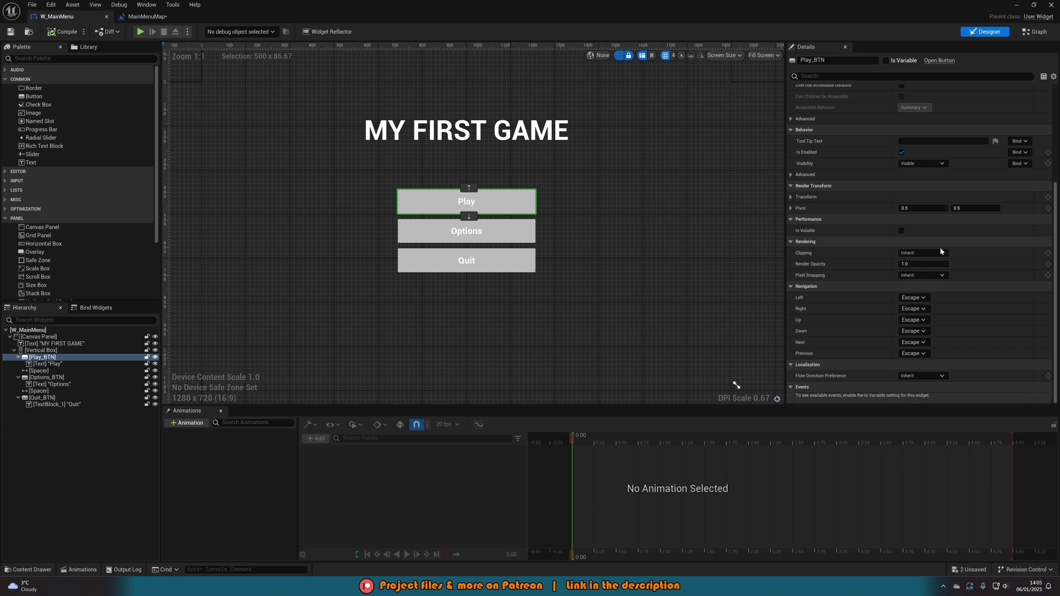
click(886, 61)
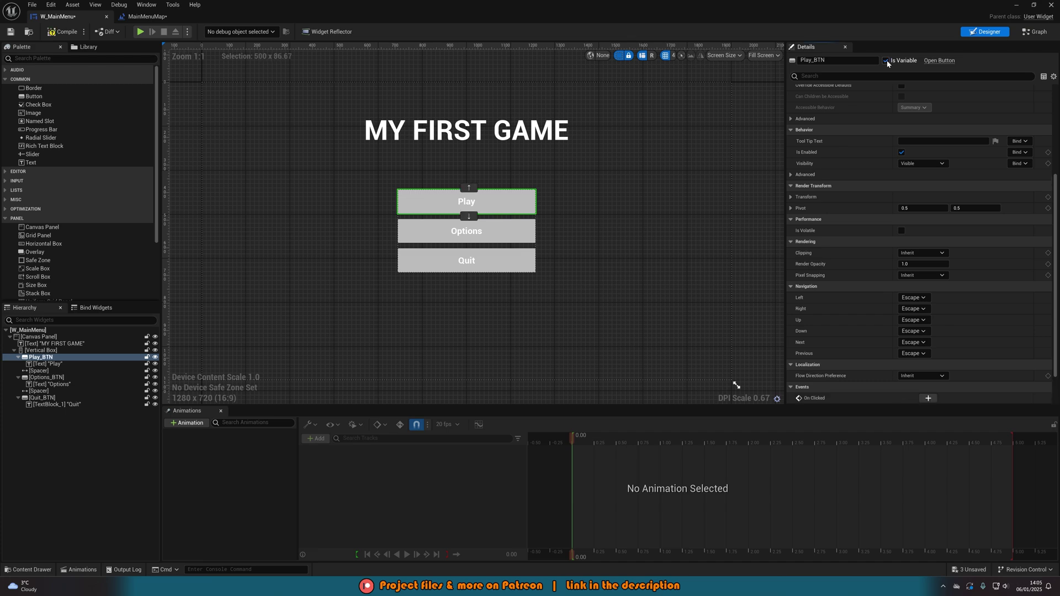
click(928, 397)
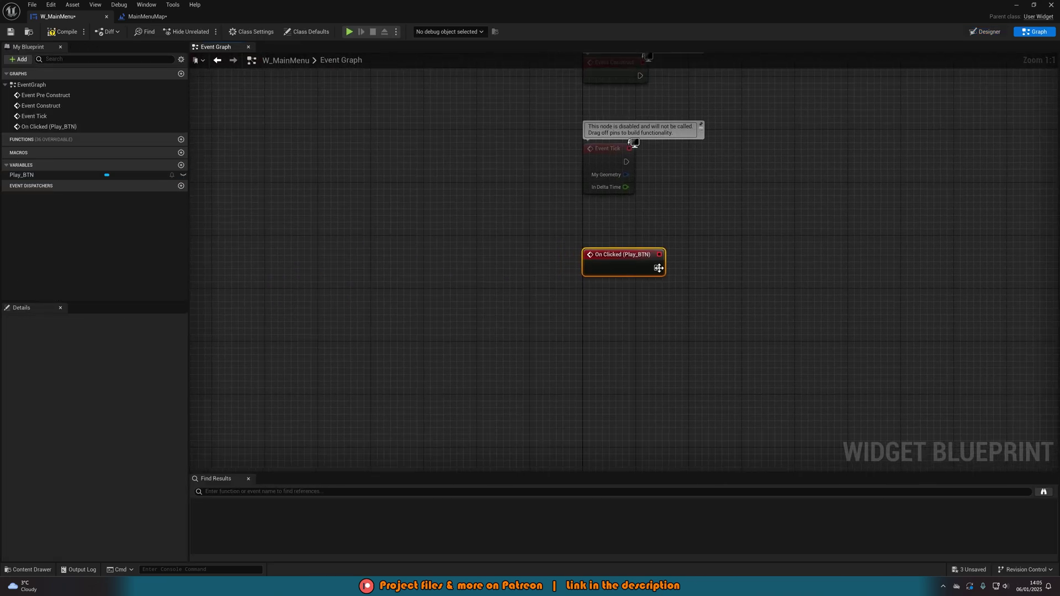
Connect an Open Level (by Name) node to On Clicked (Play_BTN) and set its Level Name to Demo_Scene.
drag(658, 268, 717, 262)
text(openlevel)
click(747, 302)
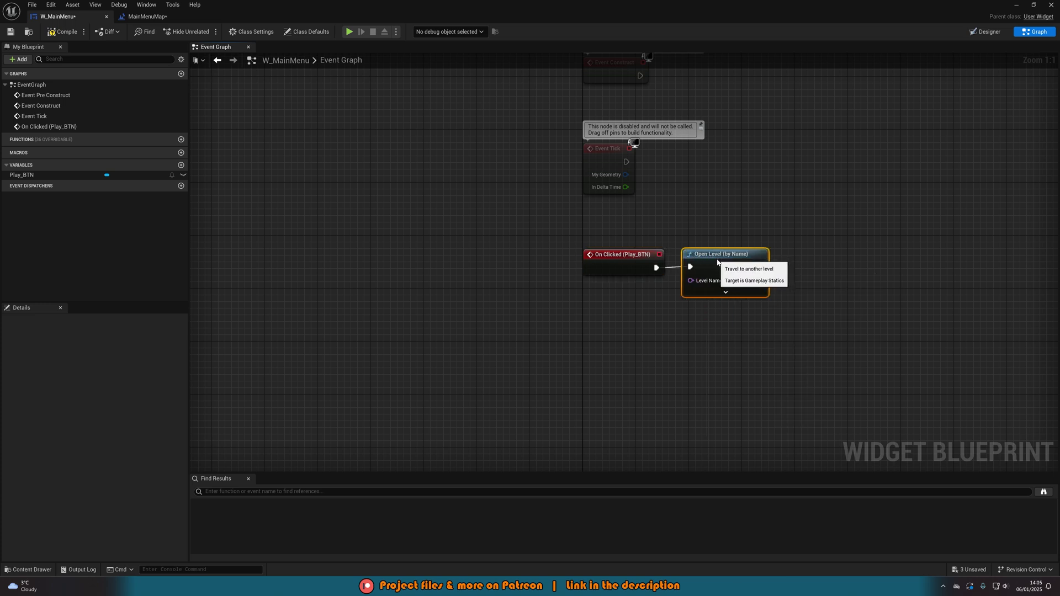
right_drag(797, 232, 662, 230)
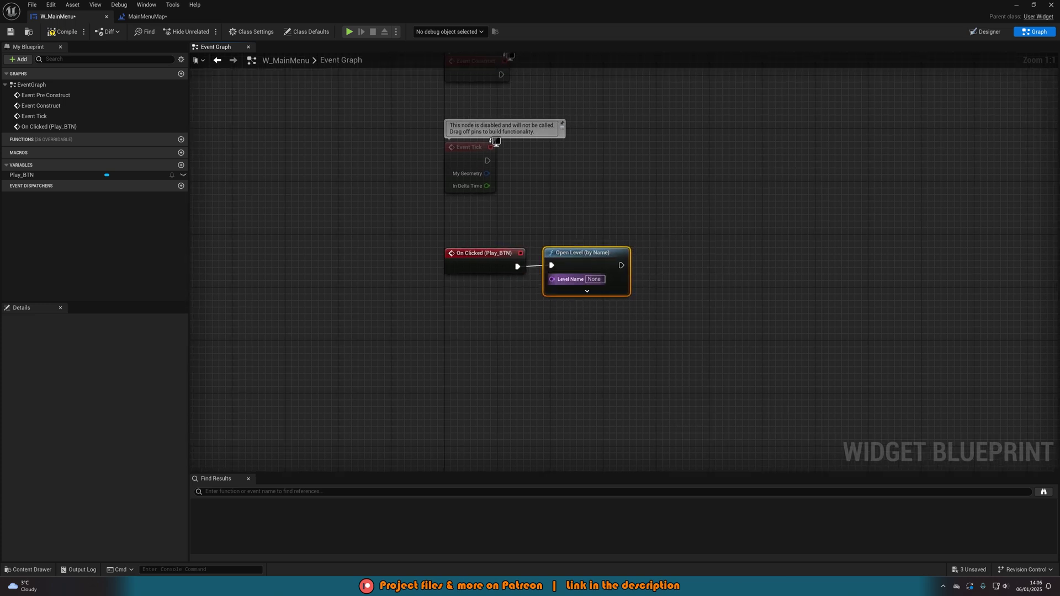
click(594, 278)
text(Demo_S)
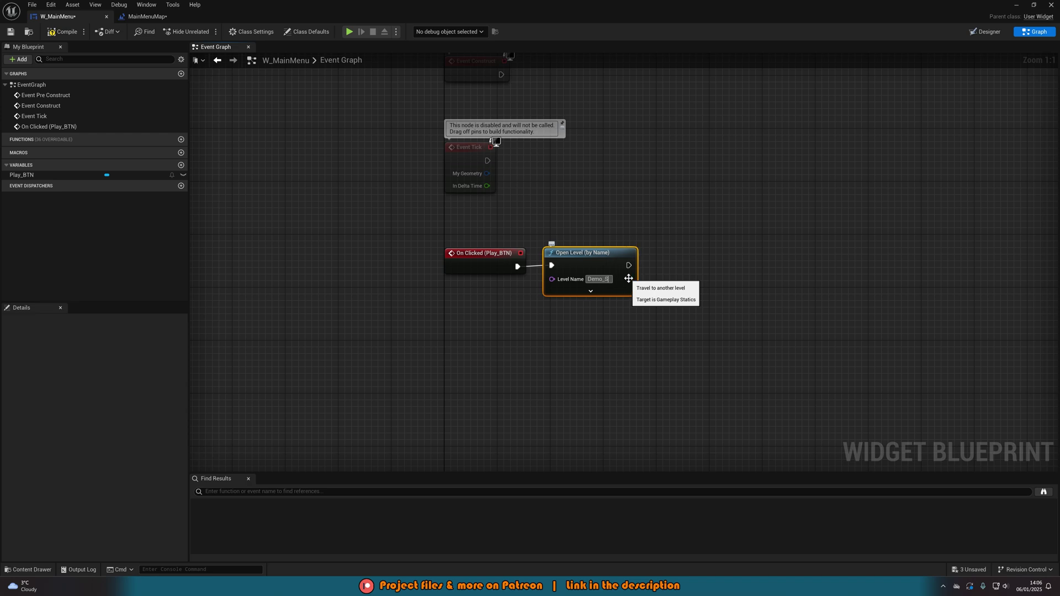
text(cene)
key(Return)
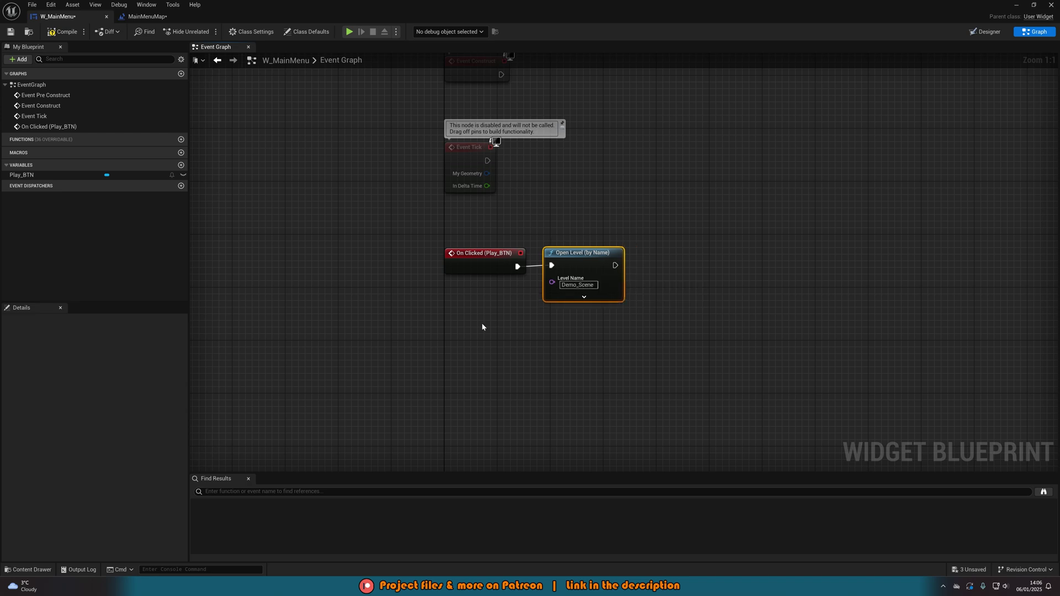
Check the Demo_Scene level's name in the ProceduralNaturePack content folder and go back to the Content folder.
key(ctrl+space)
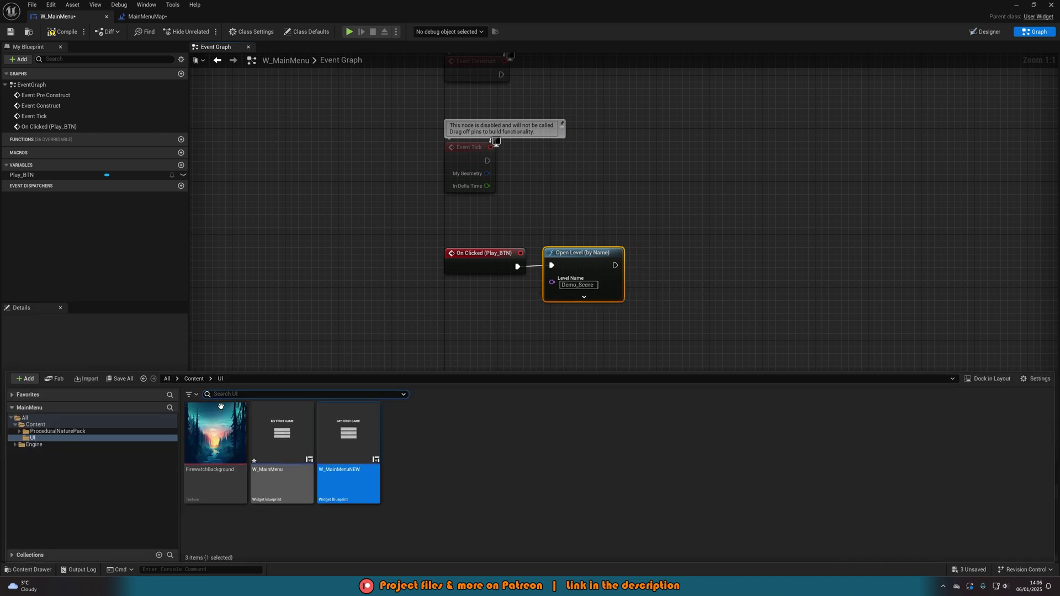
double_click(227, 480)
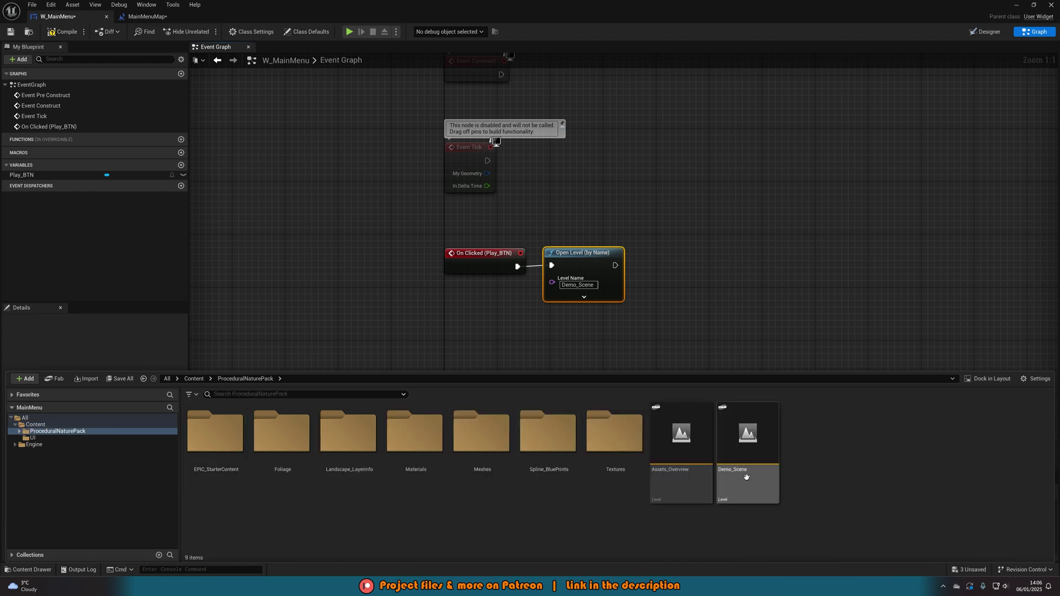
key(alt+Left)
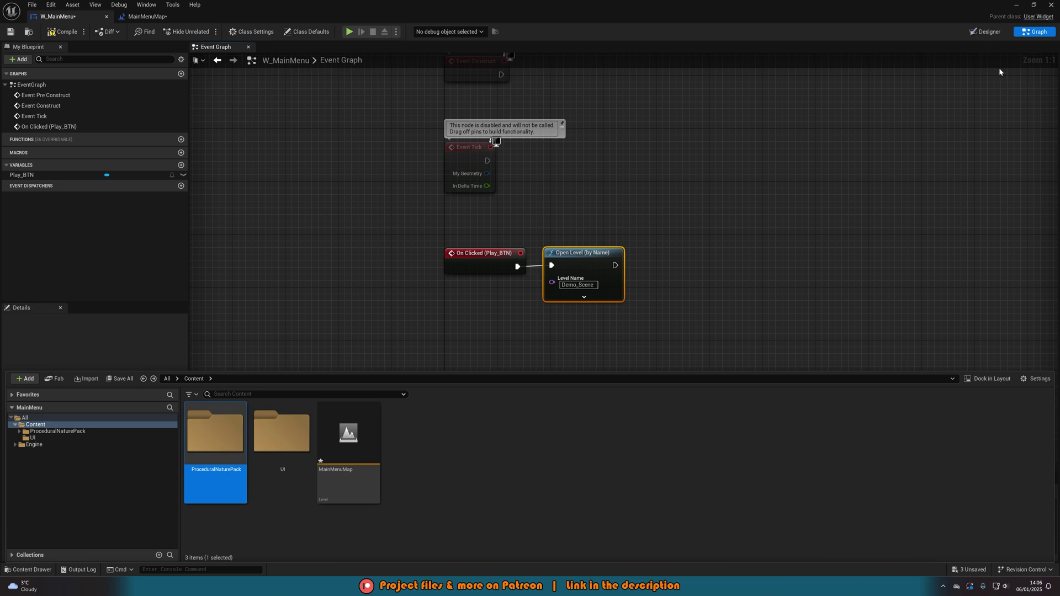
Make Options_BTN and Quit_BTN variables together in the designer and return to the widget's Event Graph.
click(986, 32)
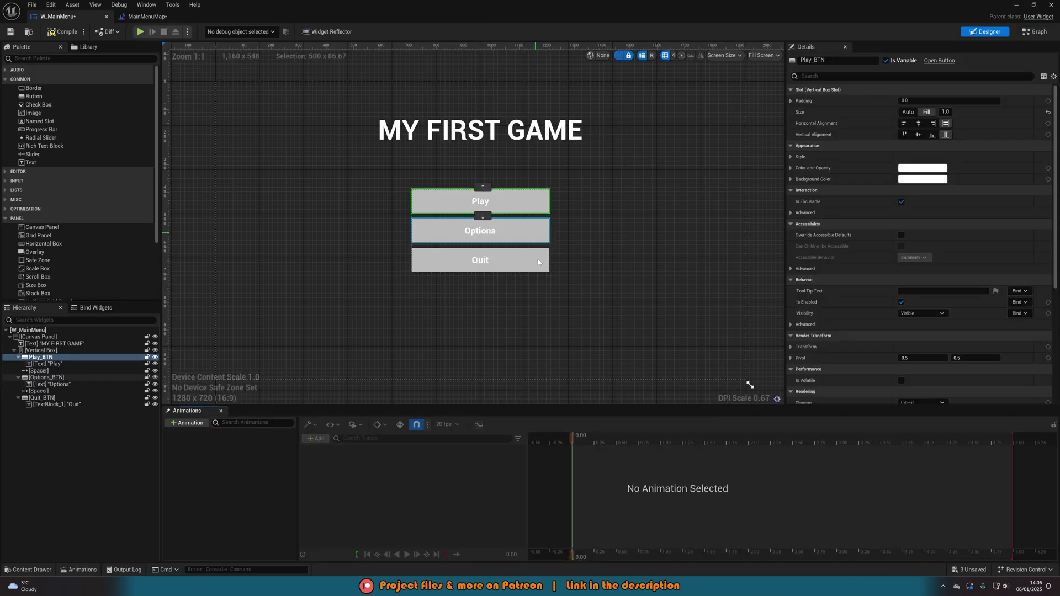
ctrl+click(537, 259)
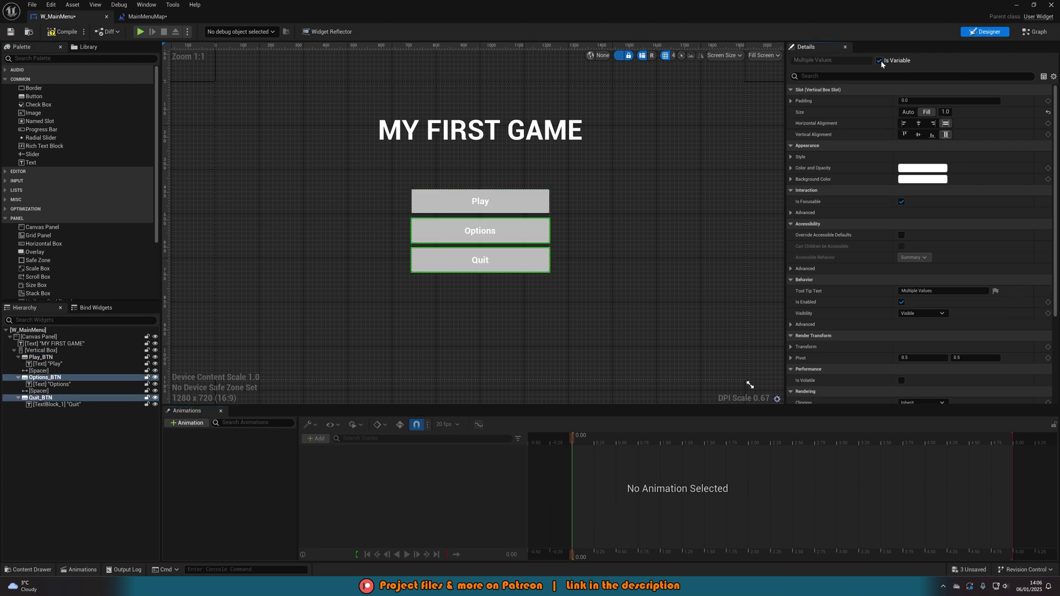
click(1030, 32)
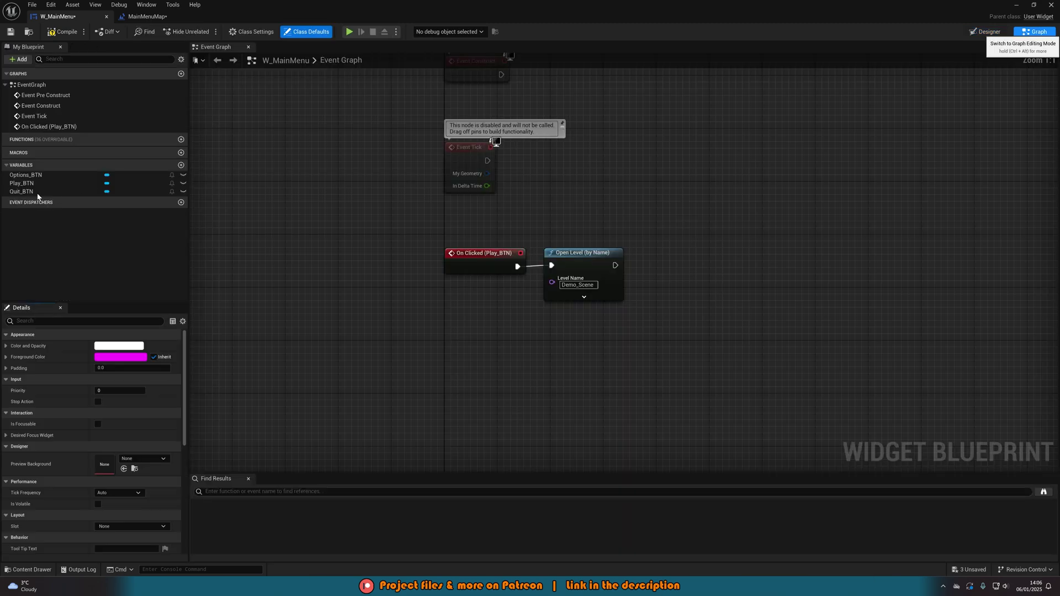
Add an On Clicked event for Quit_BTN, connect it to a Quit Game node and compile W_MainMenu.
click(66, 192)
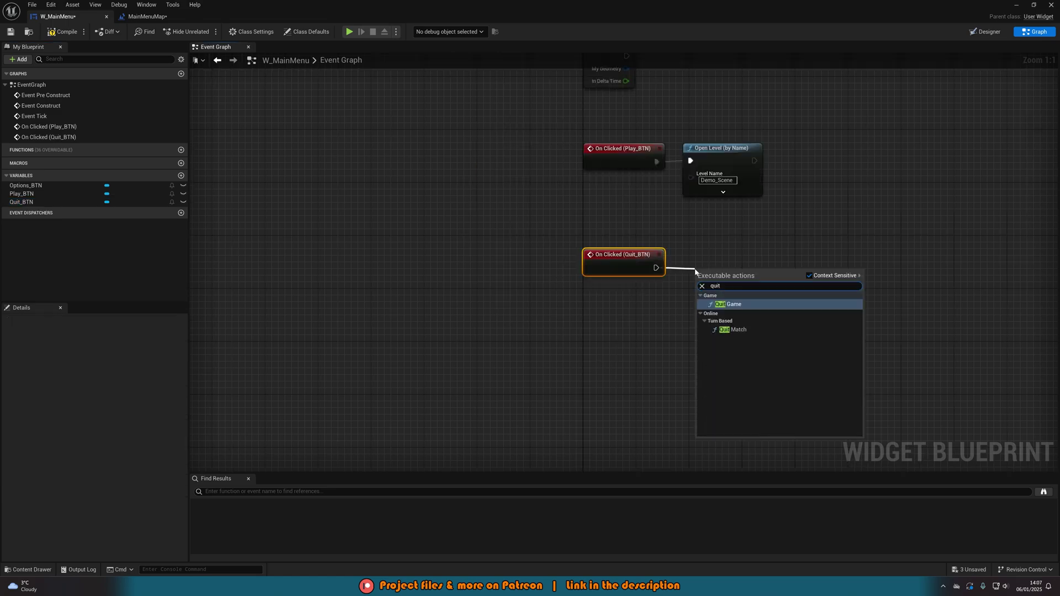
click(728, 304)
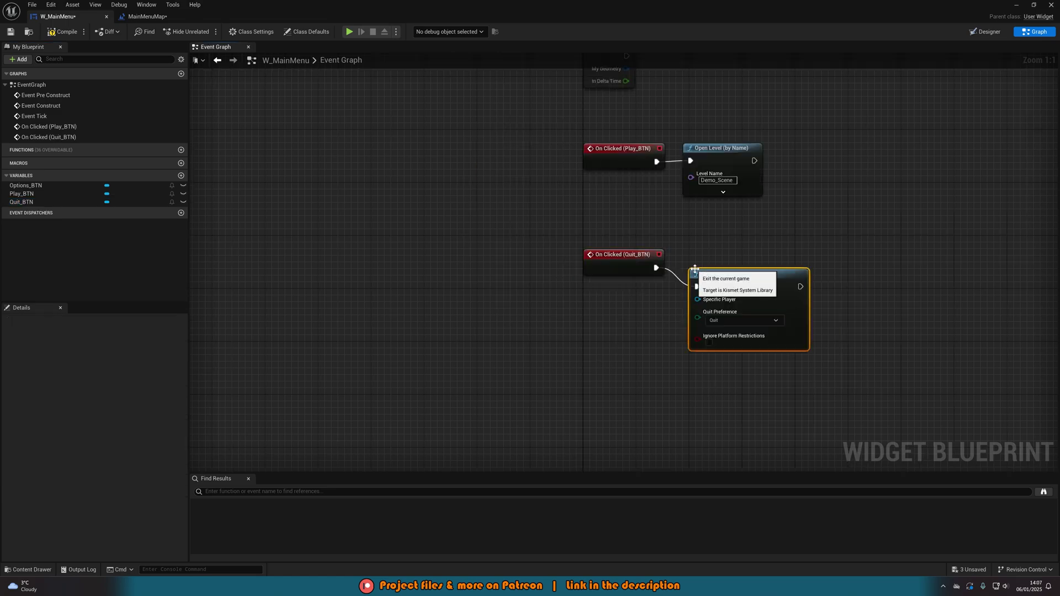
click(62, 32)
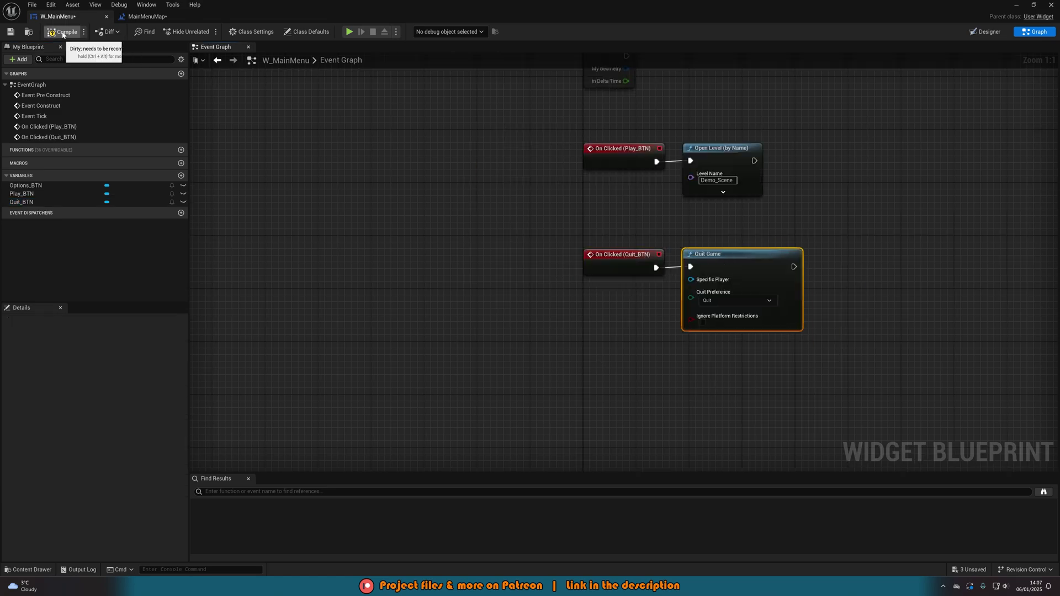
Play MainMenuMap from the level editor and test the menu's Quit button.
click(1016, 5)
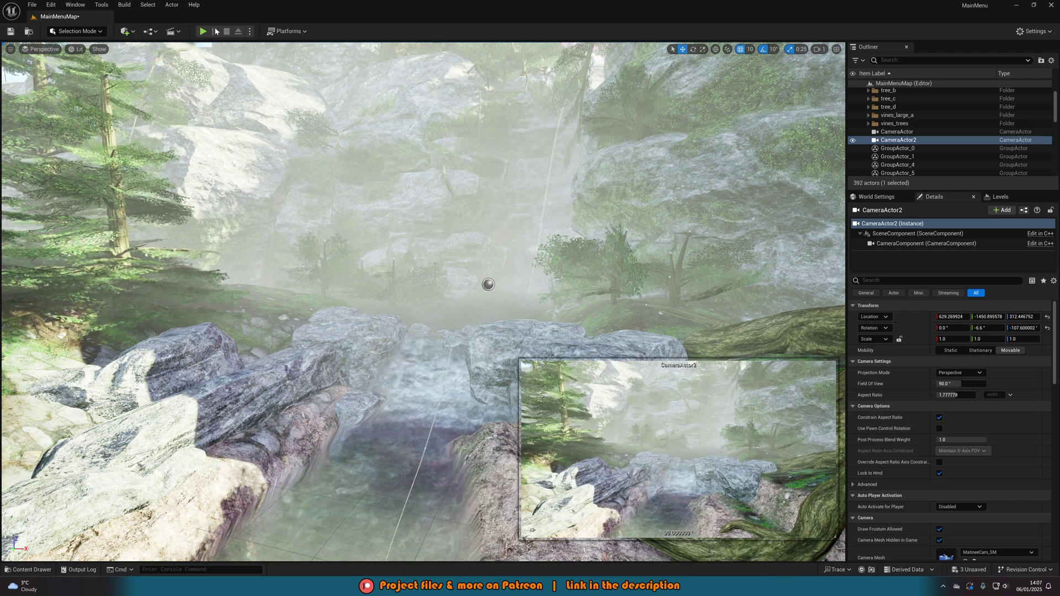
click(202, 32)
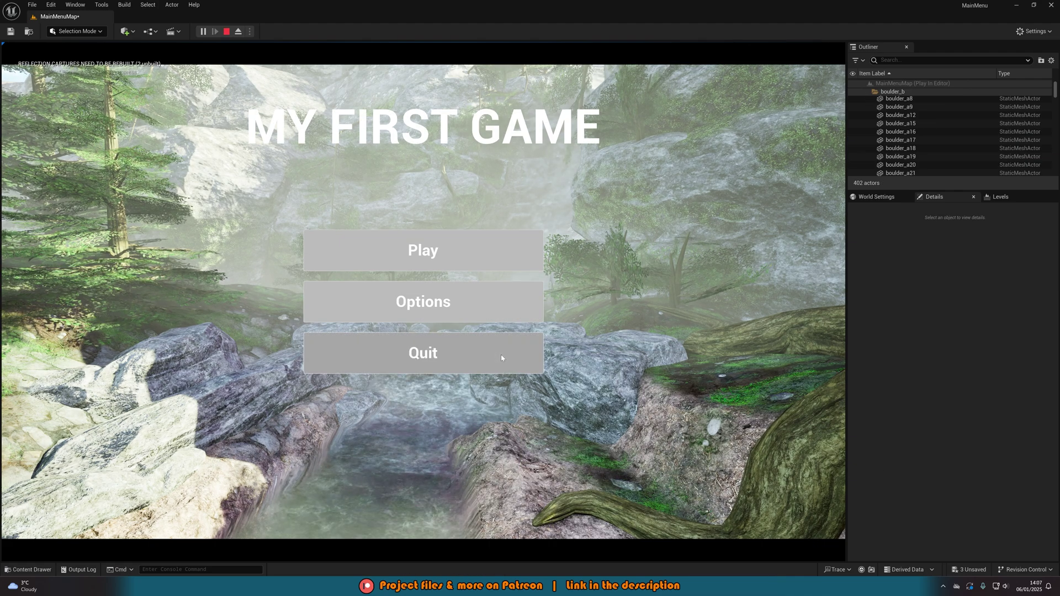
click(501, 354)
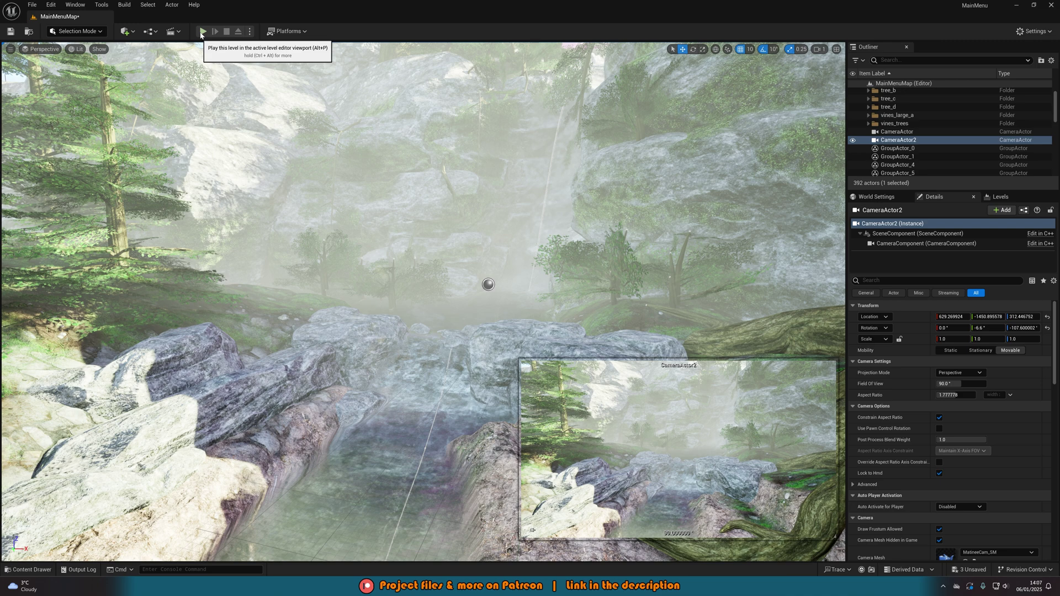
Test the menu's Play button in a play session, end that session and play MainMenuMap again.
click(203, 31)
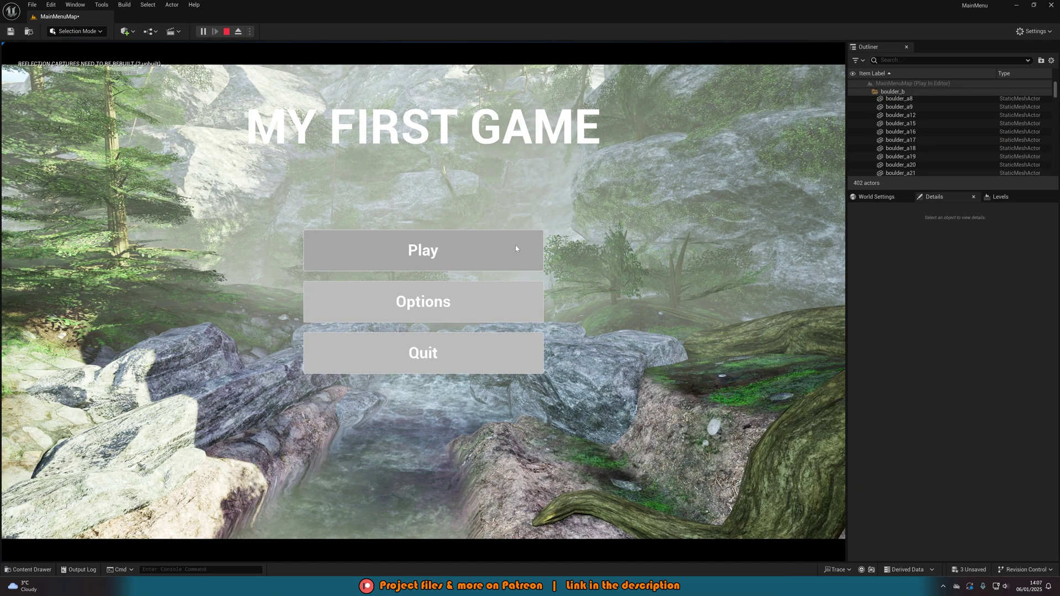
click(516, 248)
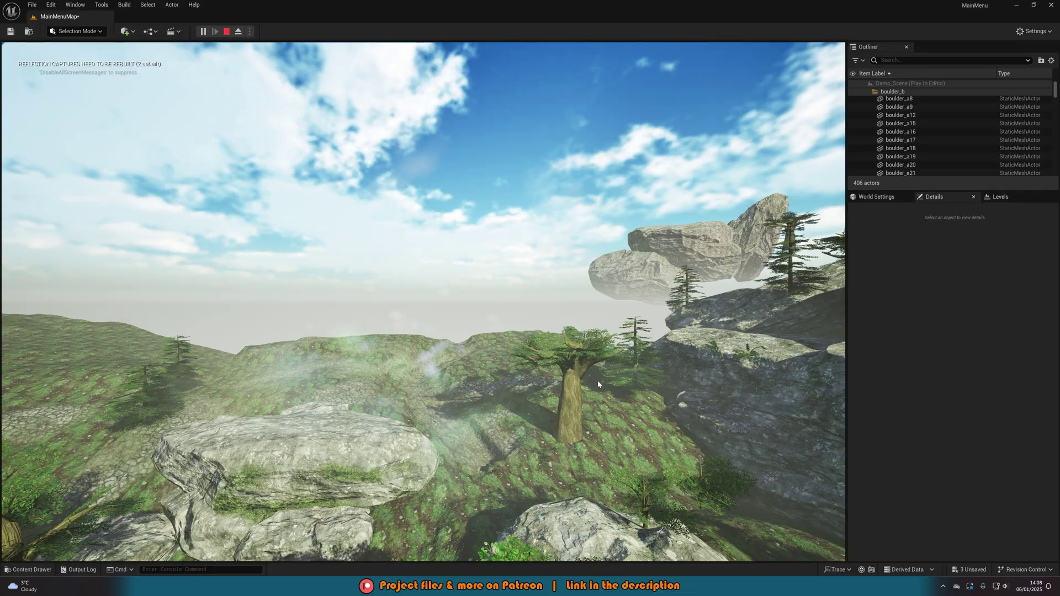
key(Escape)
mouse_move(422, 301)
right_down()
mouse_move(433, 295)
mouse_move(425, 301)
right_up()
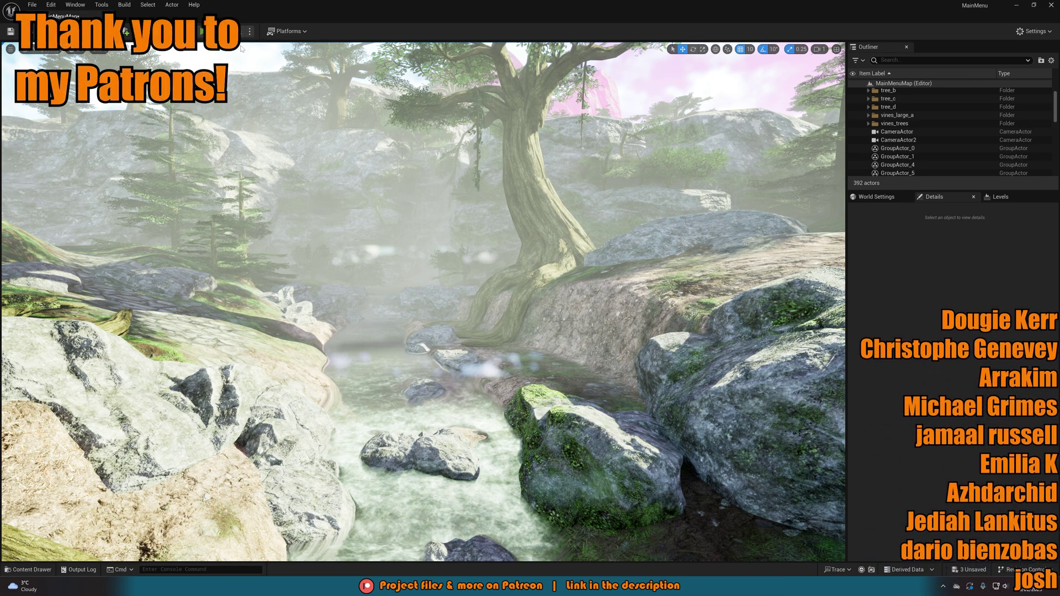
click(202, 31)
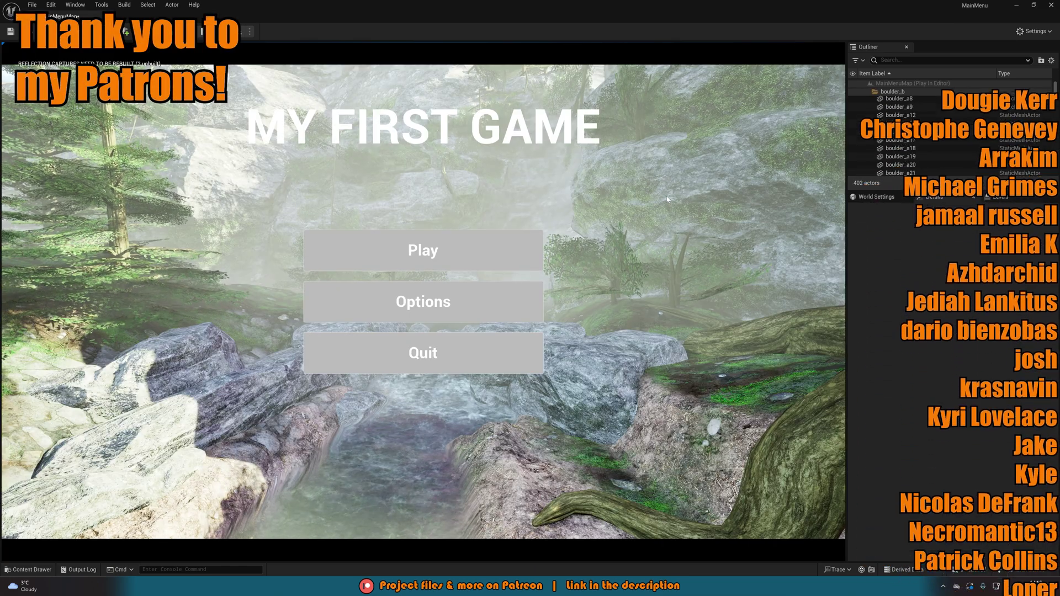